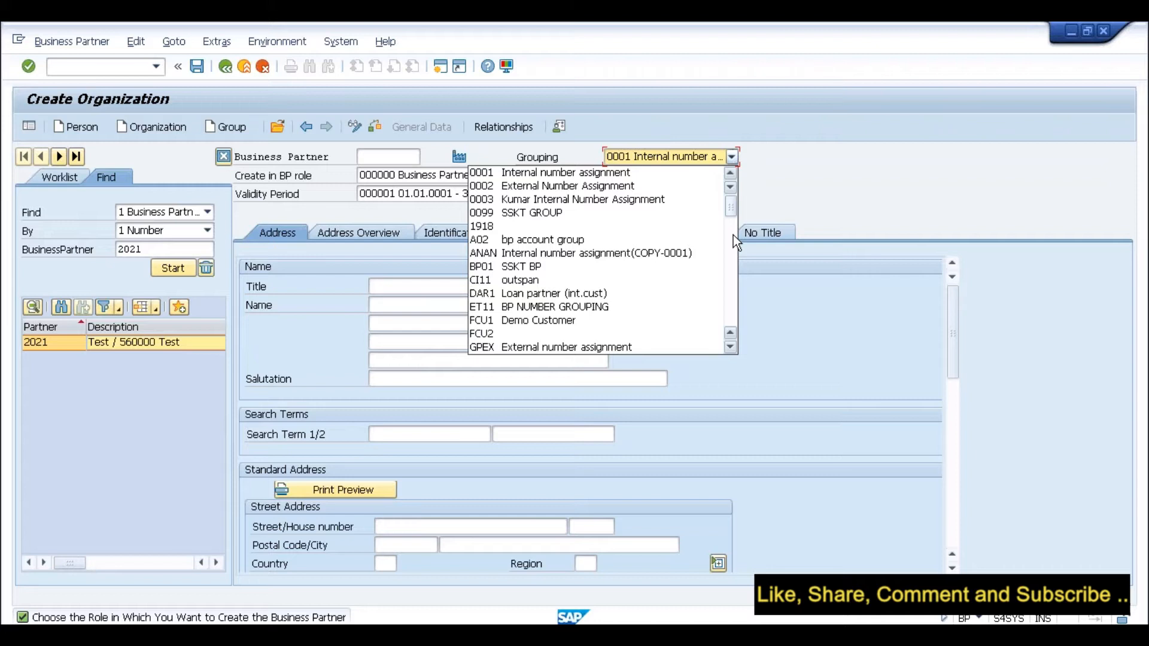
Review the grouping options that control number assignment for the new business partner
left_click(526, 157)
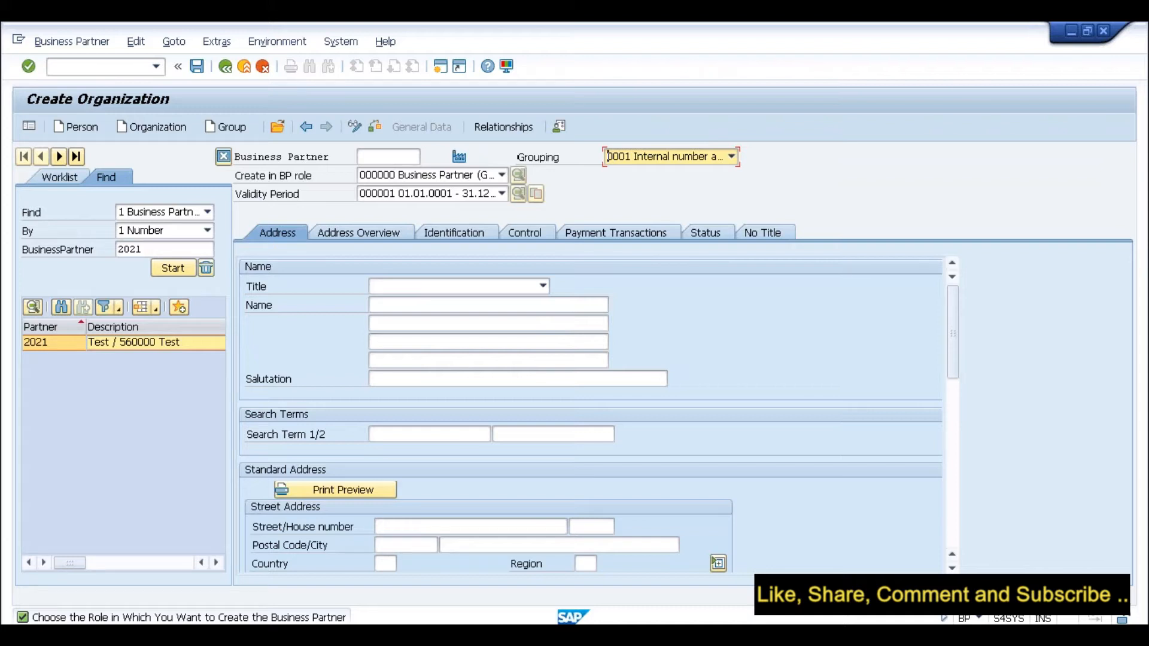
left_click(399, 157)
left_click(654, 159)
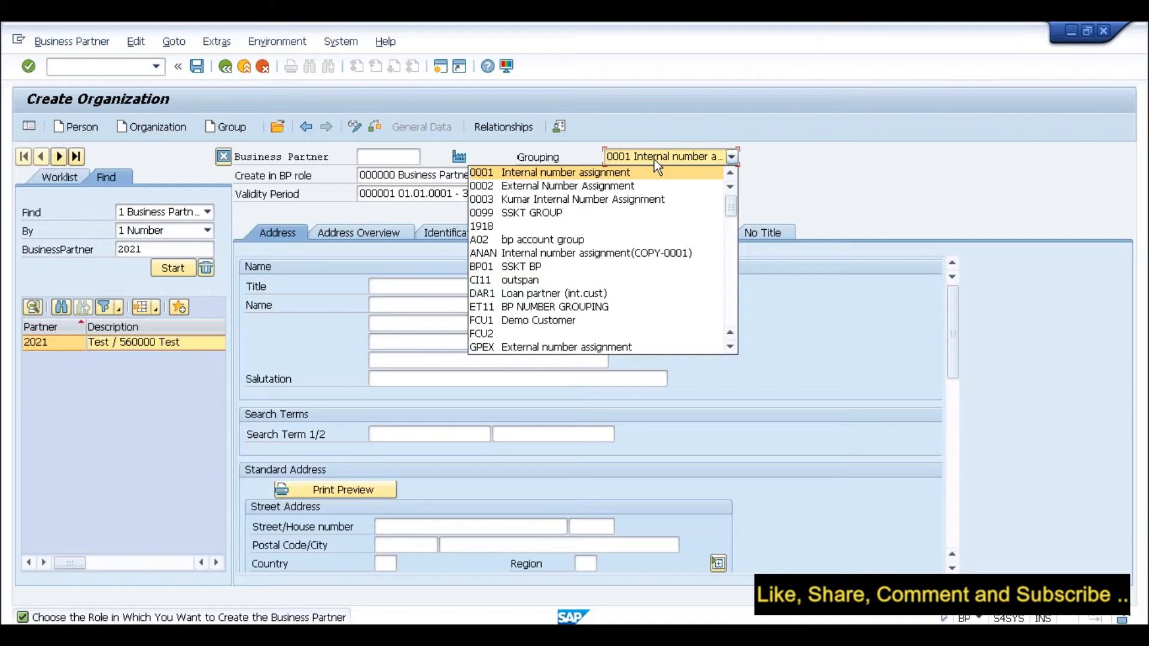
left_click(397, 155)
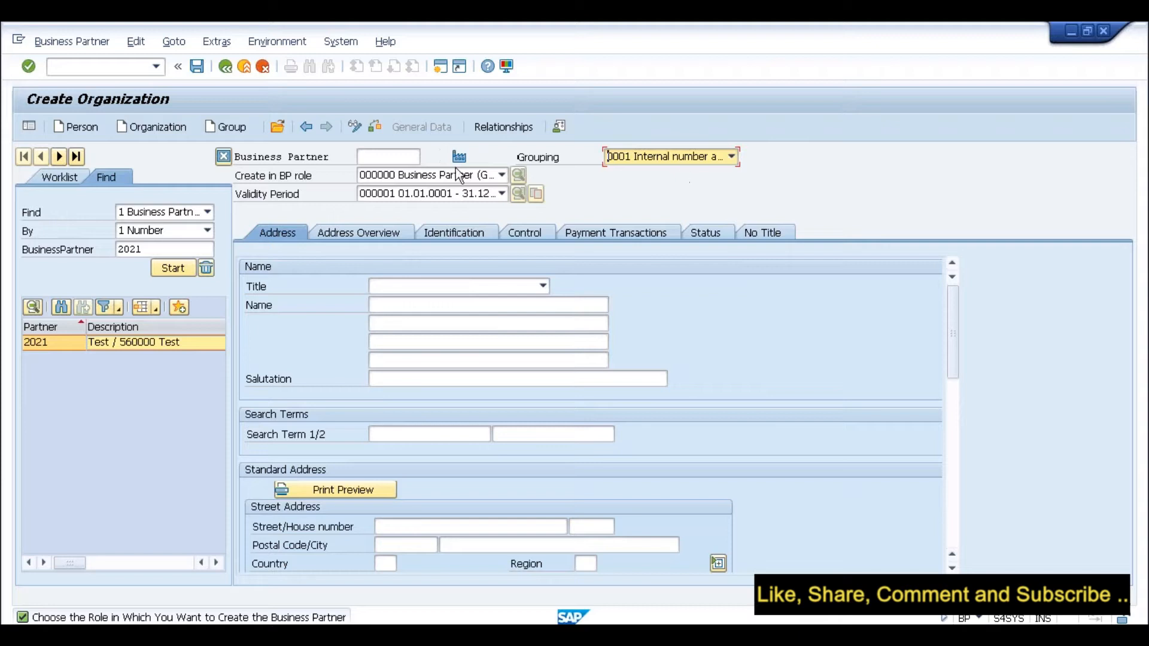
left_click(407, 155)
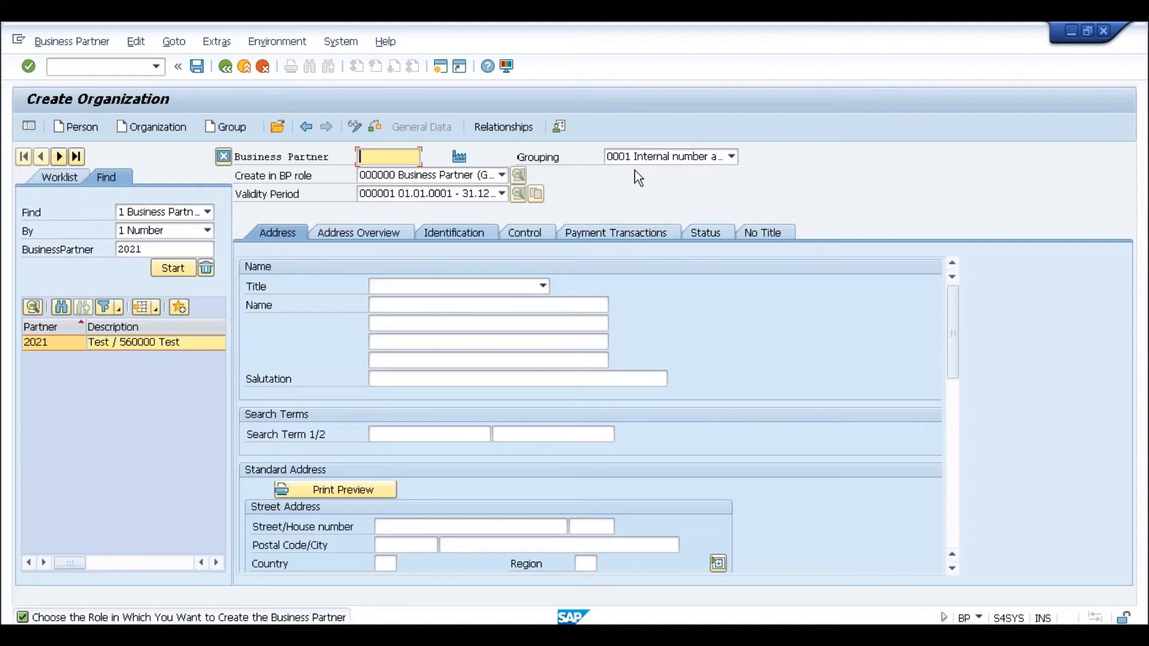
mouse_move(718, 27)
Browse the BP roles available for creating the organization, through the customer and vendor roles
left_click(403, 177)
left_click(404, 179)
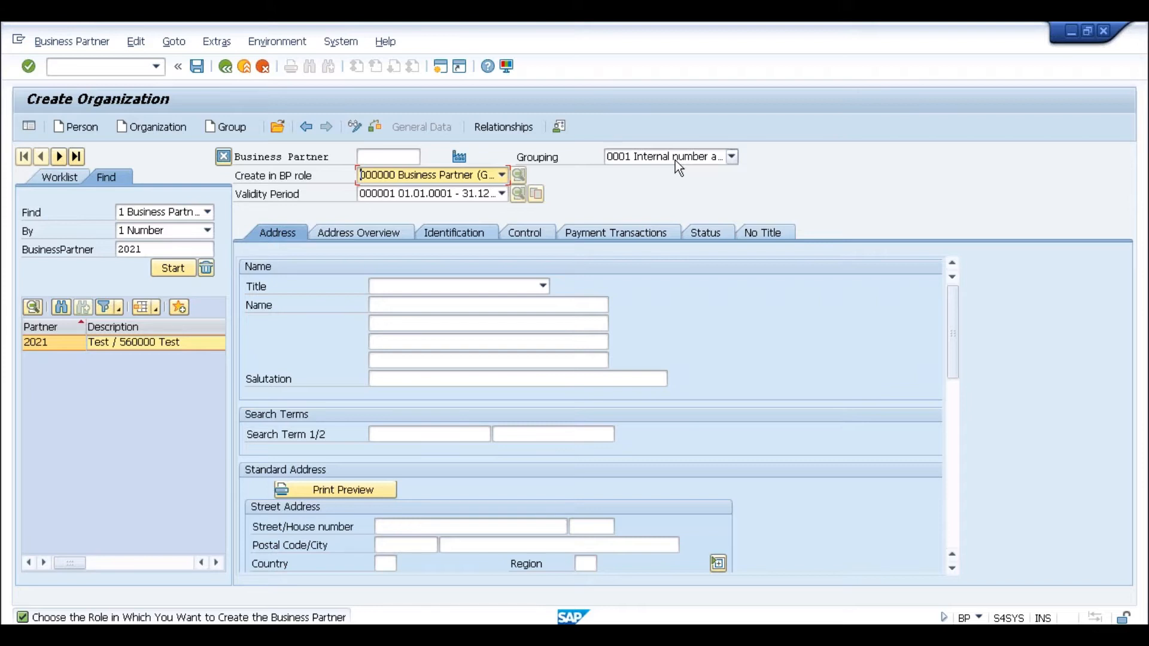
left_click(502, 175)
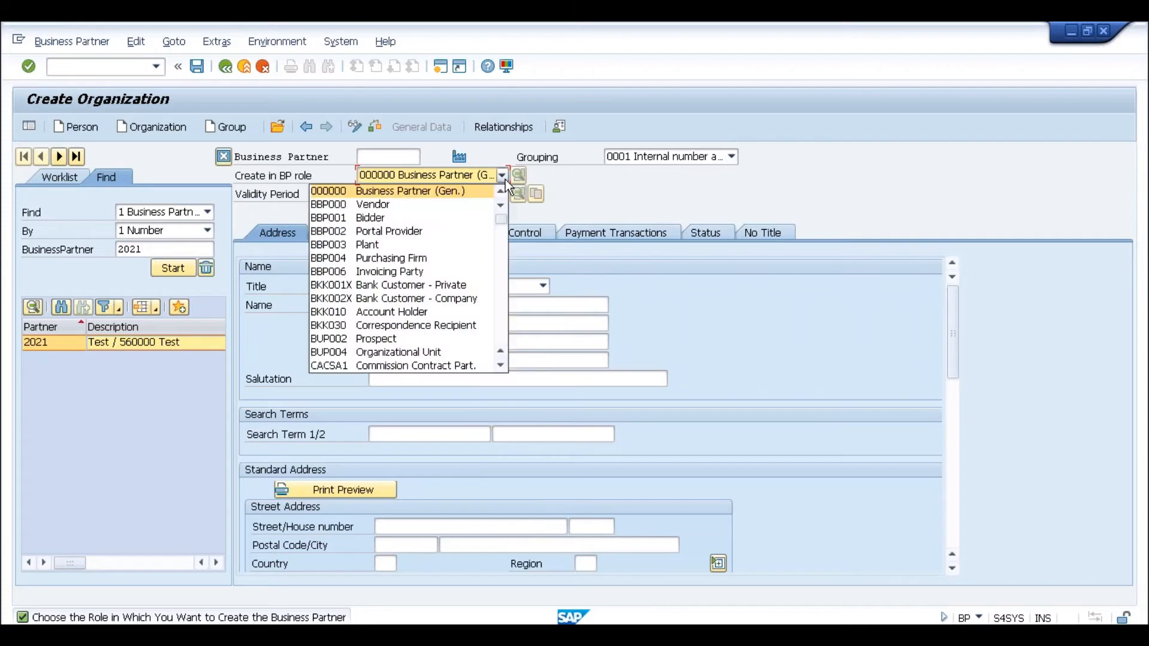
left_click(502, 240)
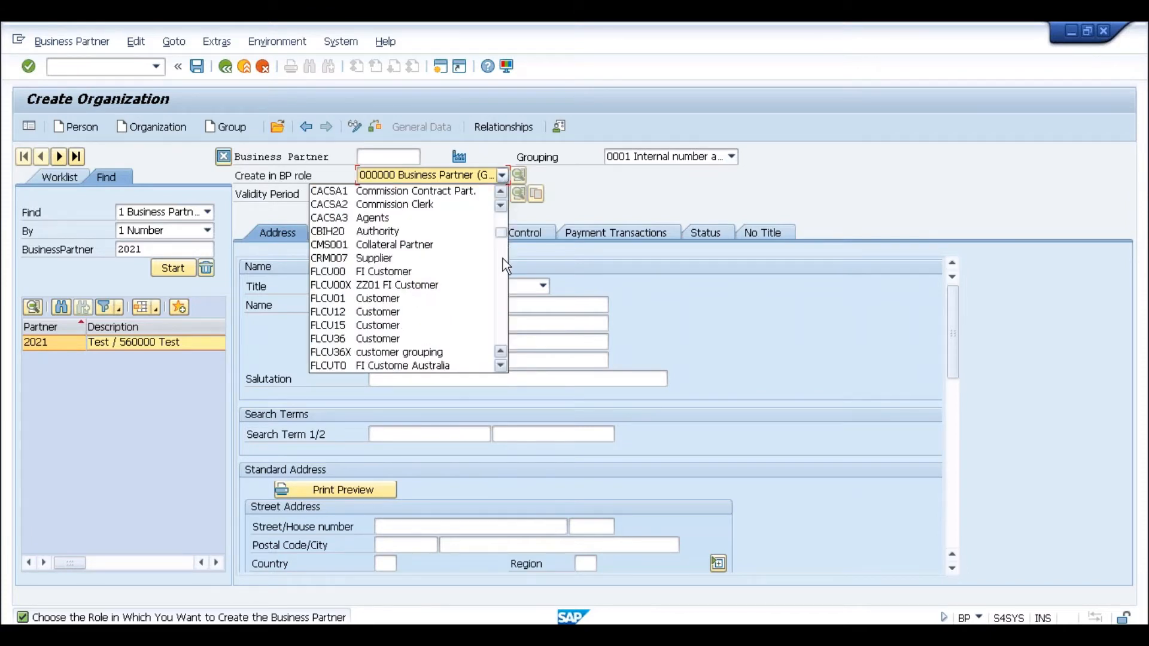
left_click(503, 258)
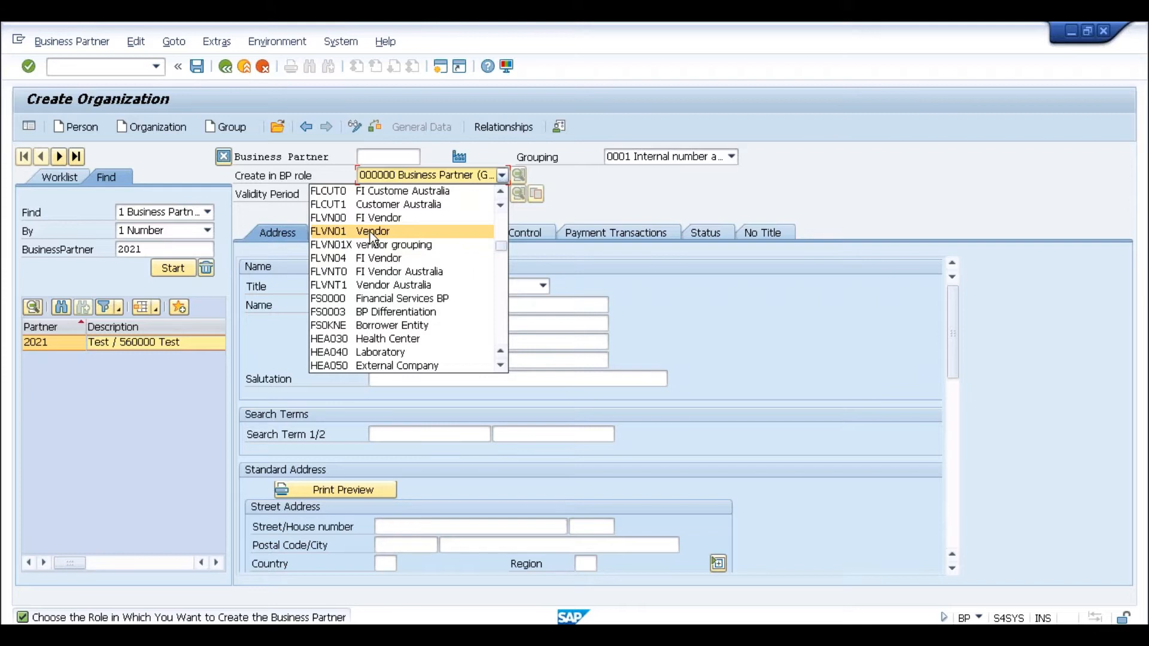
left_click(505, 180)
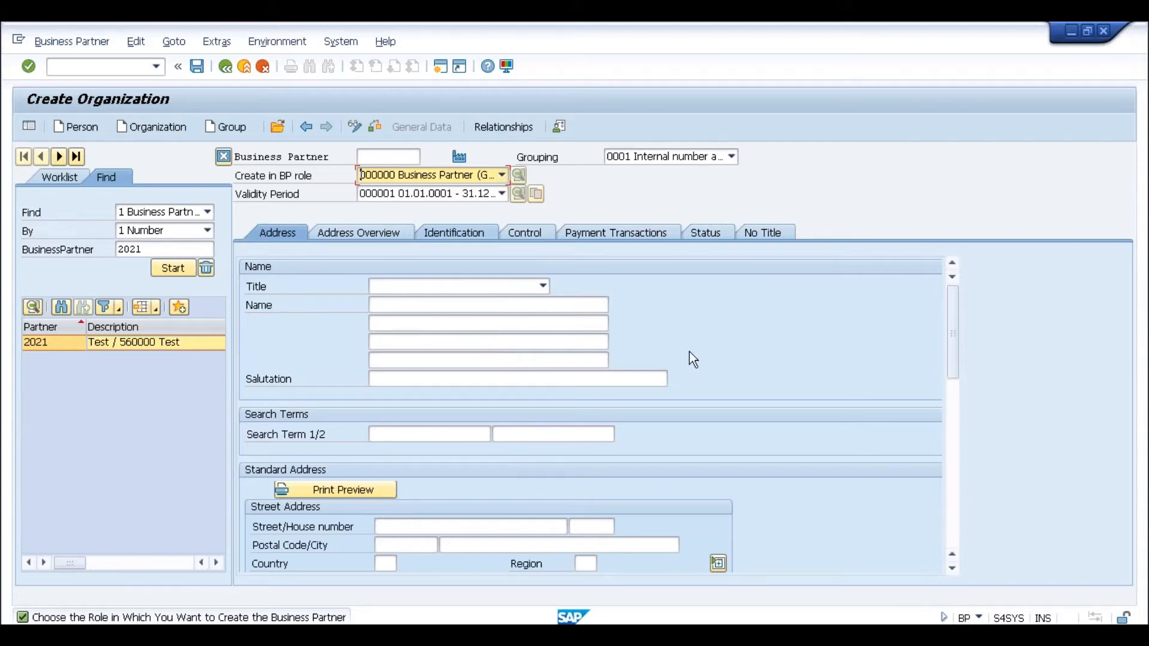
mouse_move(739, 30)
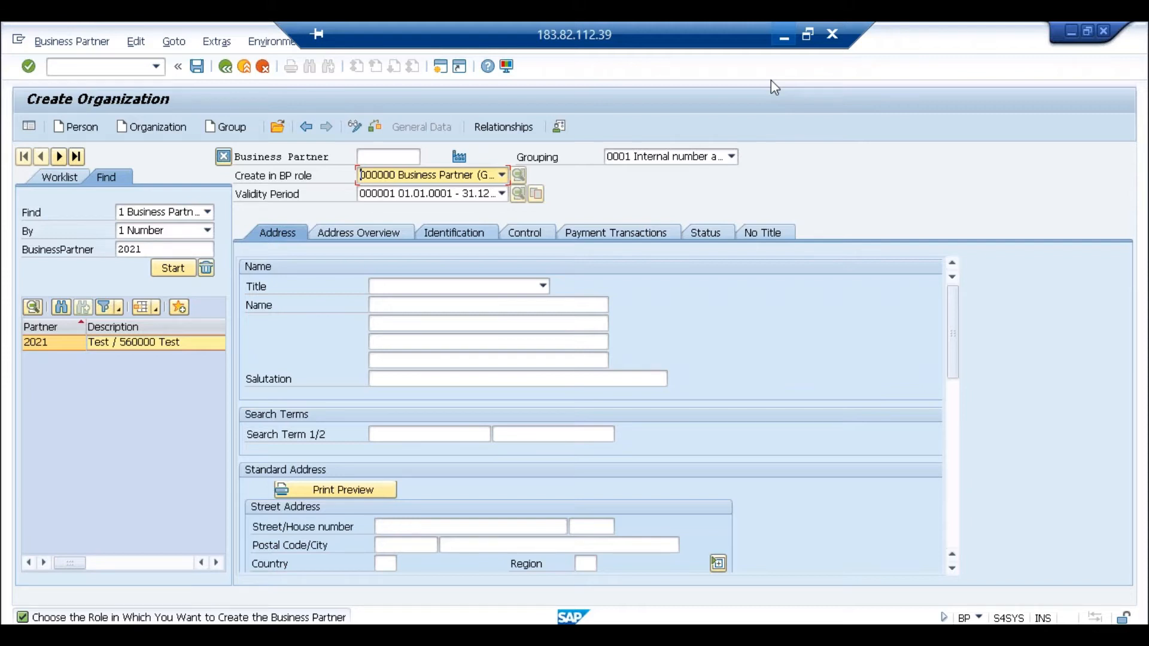
left_click(389, 157)
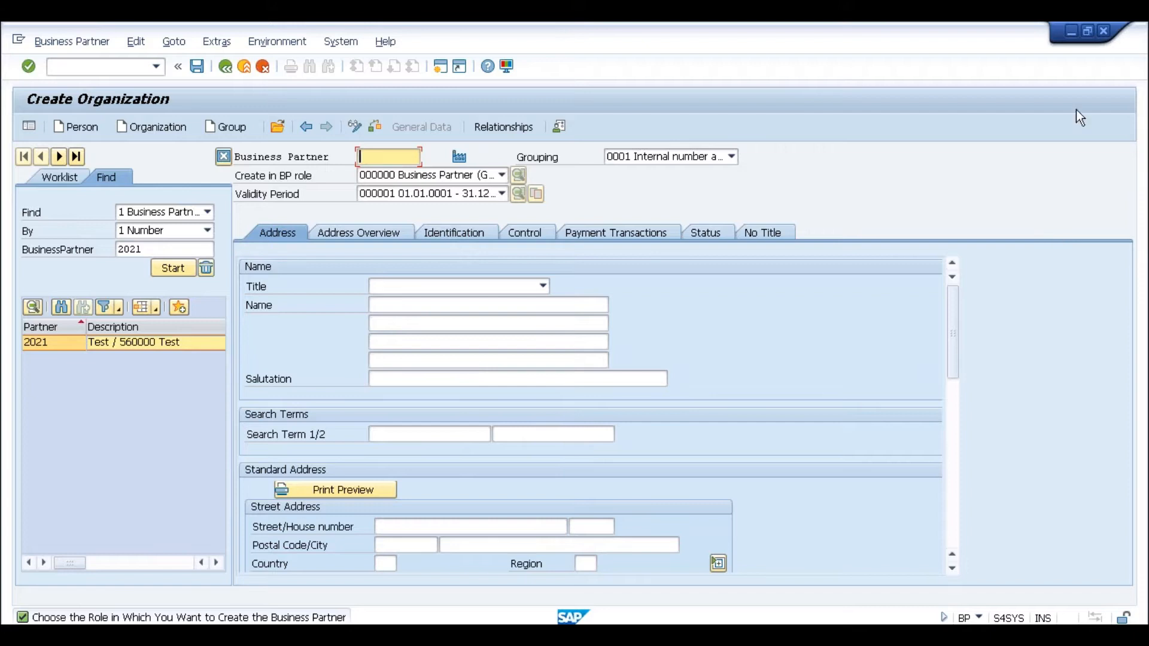
Return to the Create Organization S4H (1) session and check its system status
left_click(1071, 32)
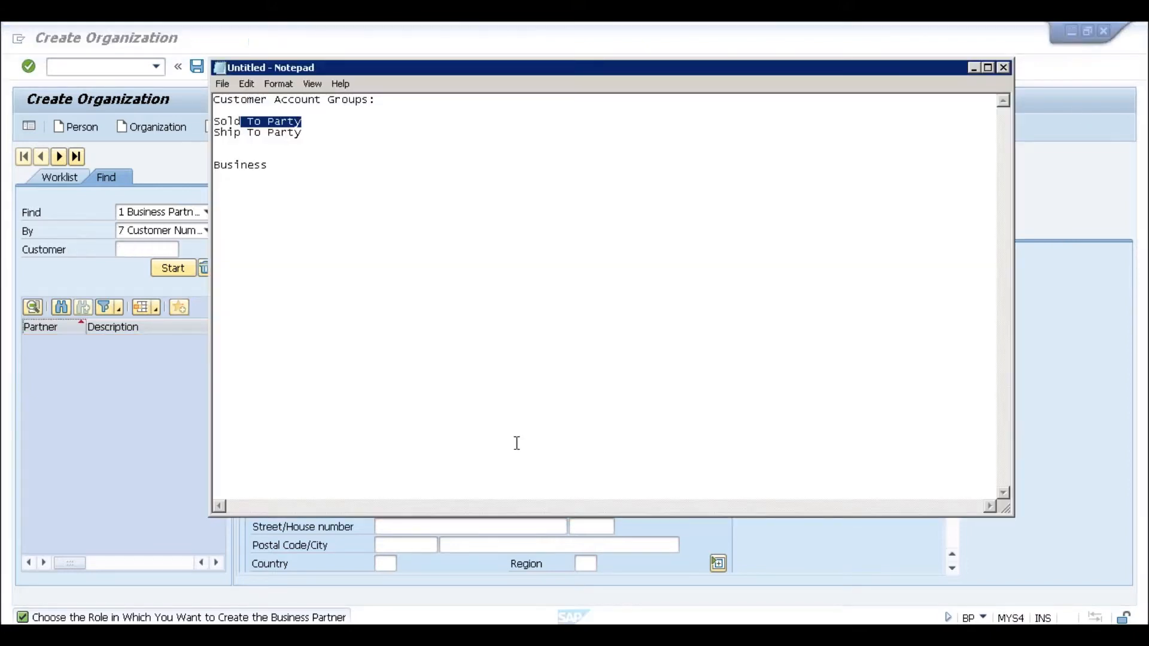
left_click(234, 634)
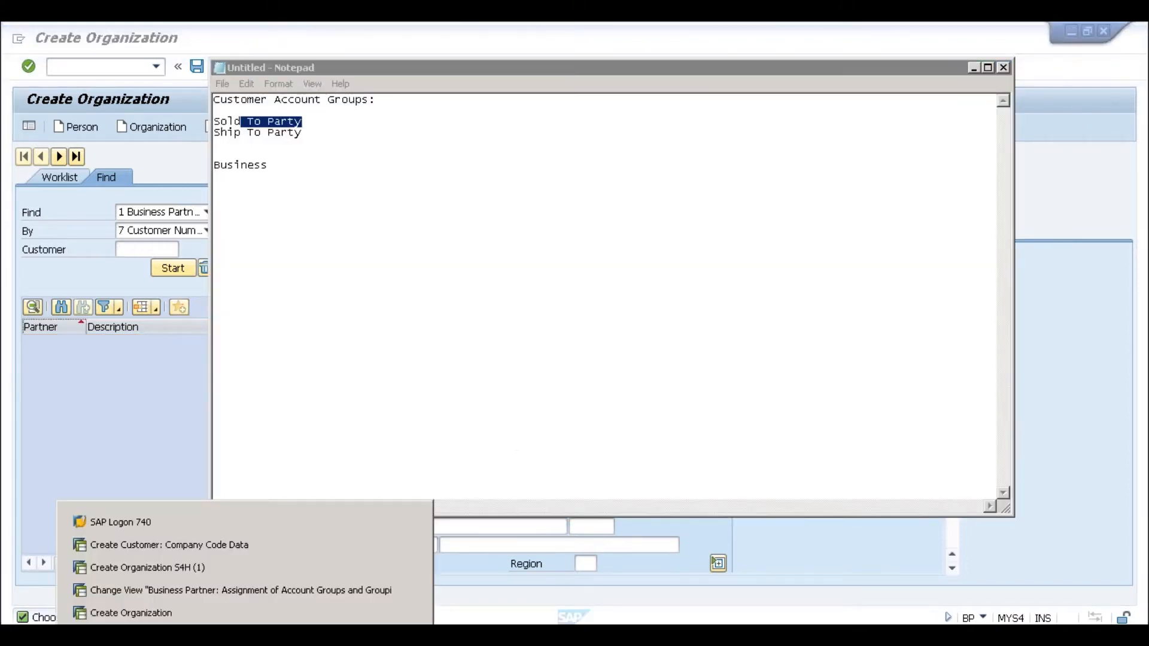
left_click(185, 569)
left_click(341, 42)
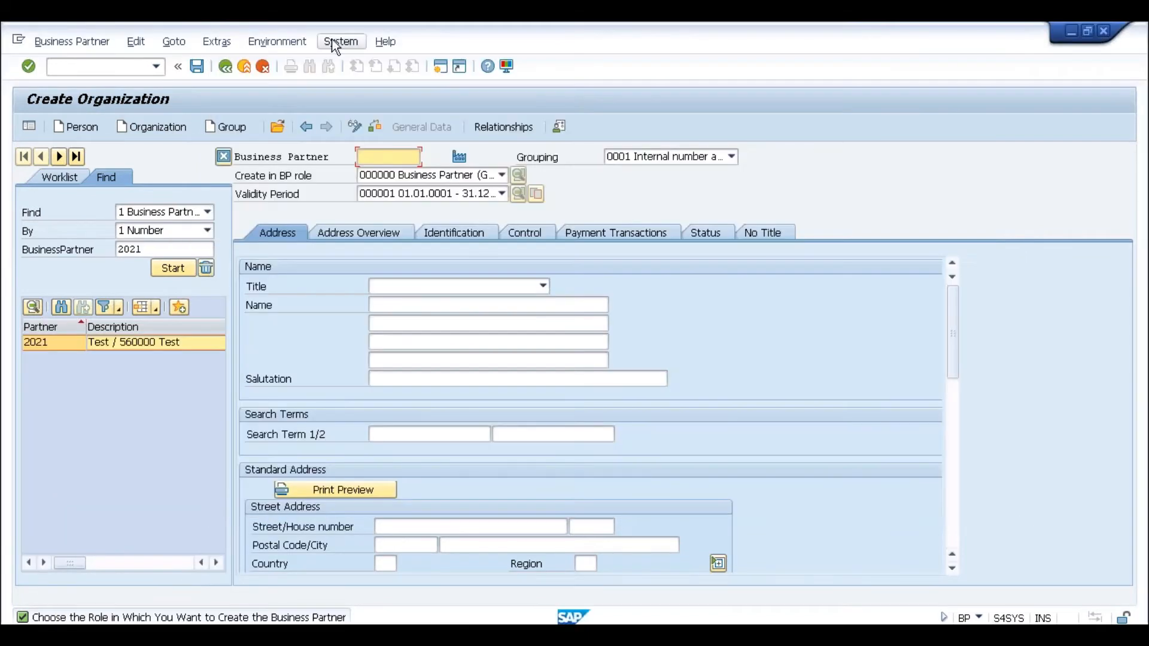
left_click(332, 261)
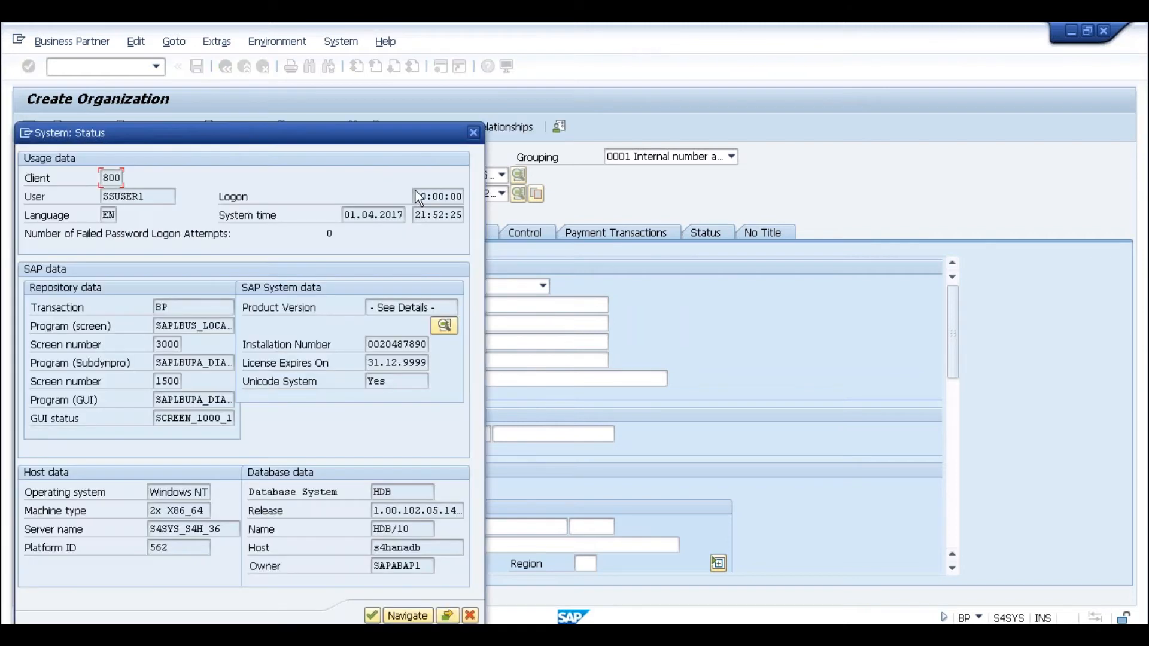
left_click(474, 133)
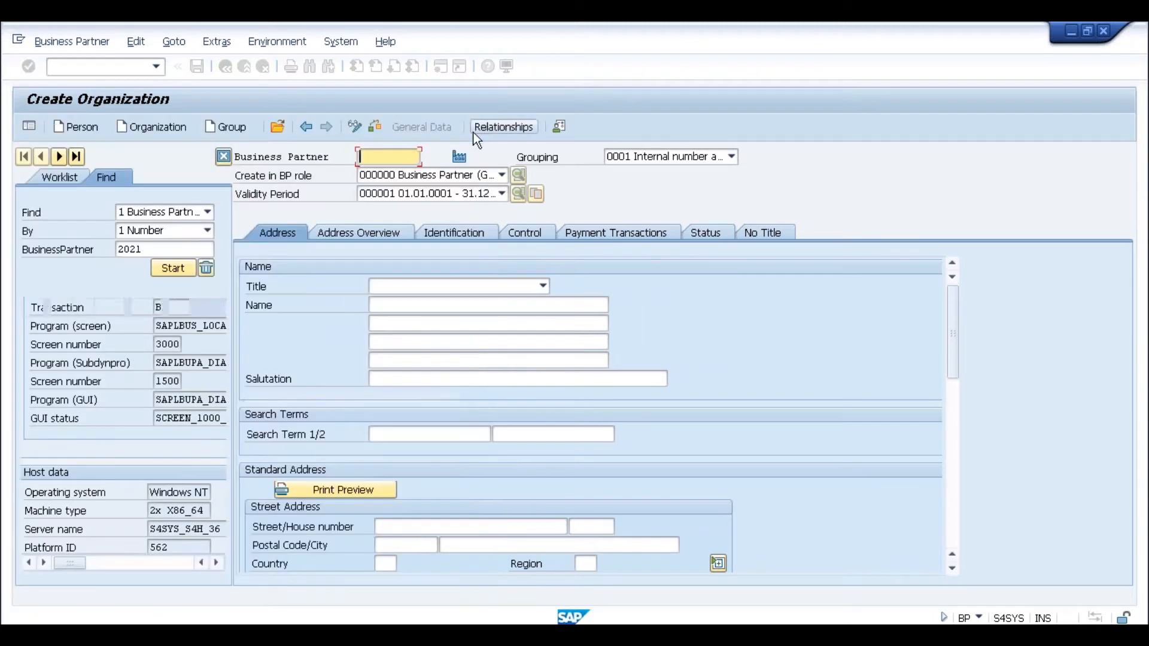
Restart creating an organization without saving the pending changes, and go through the street, postal code and country fields
left_click(163, 128)
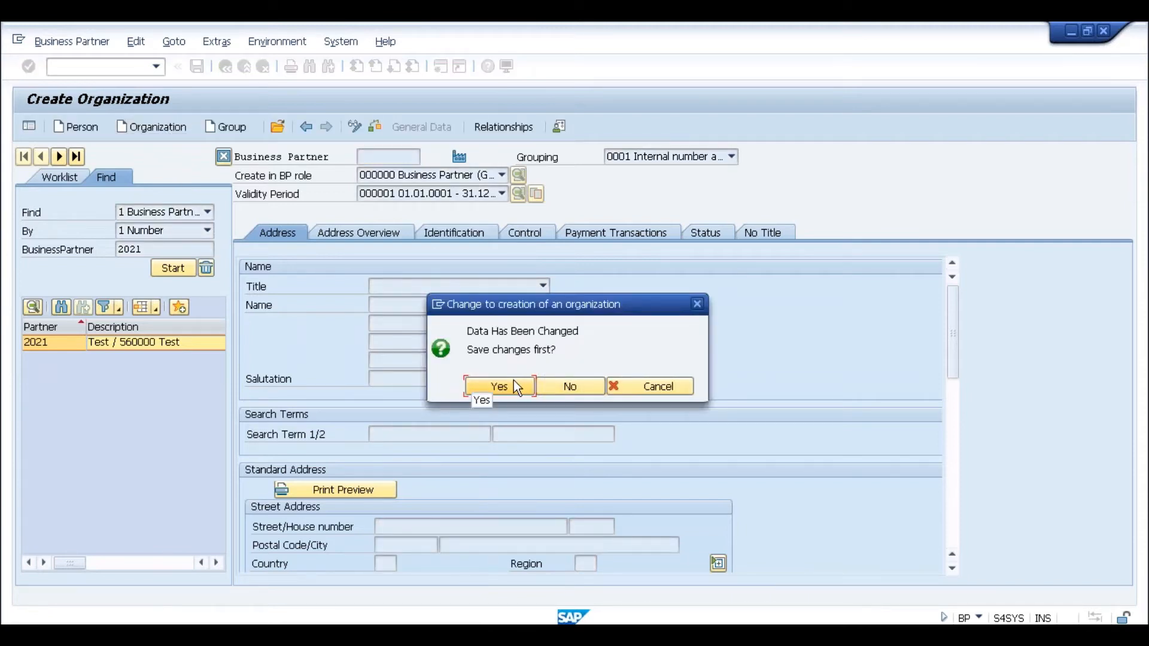
left_click(560, 386)
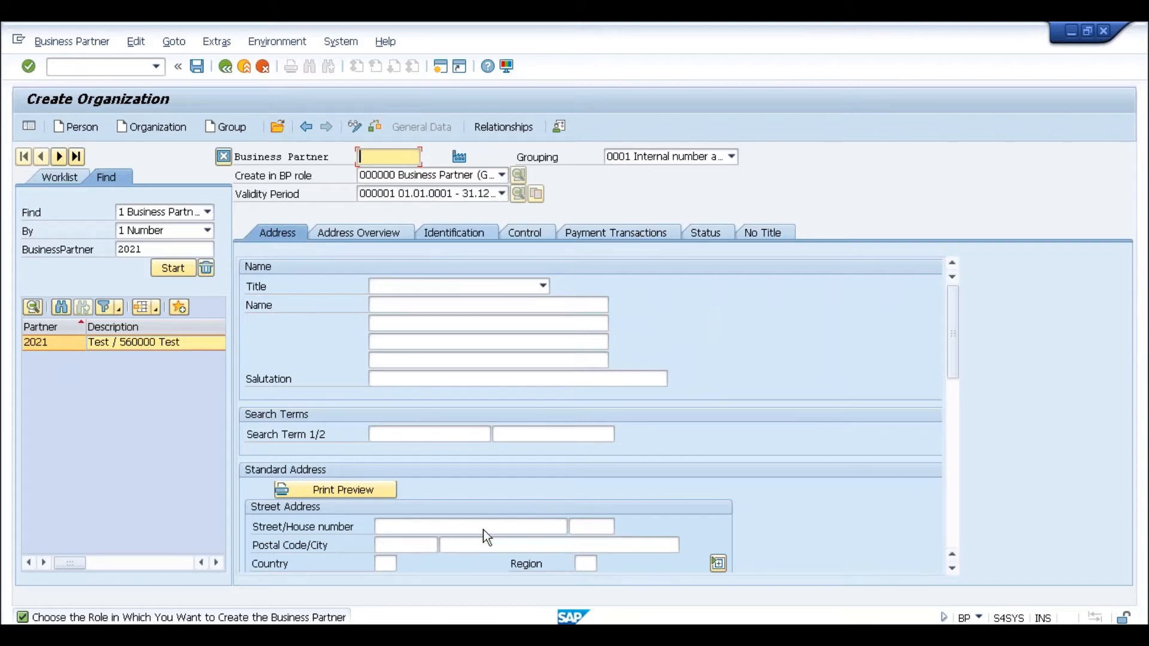
left_click(434, 529)
left_click(420, 547)
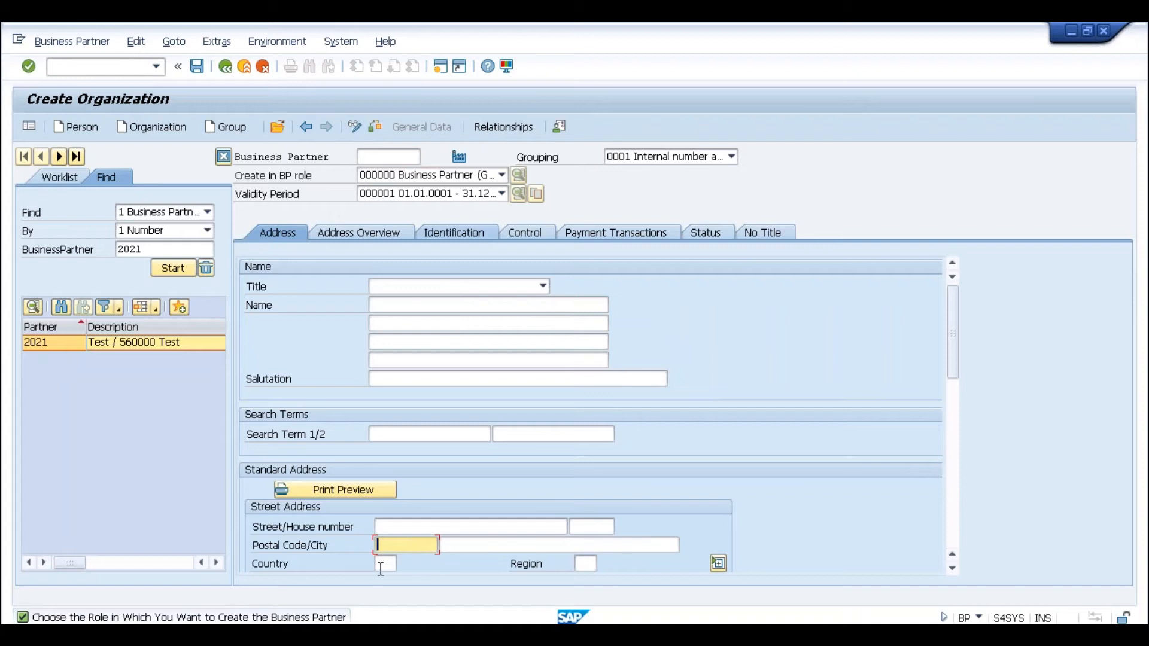
left_click(385, 565)
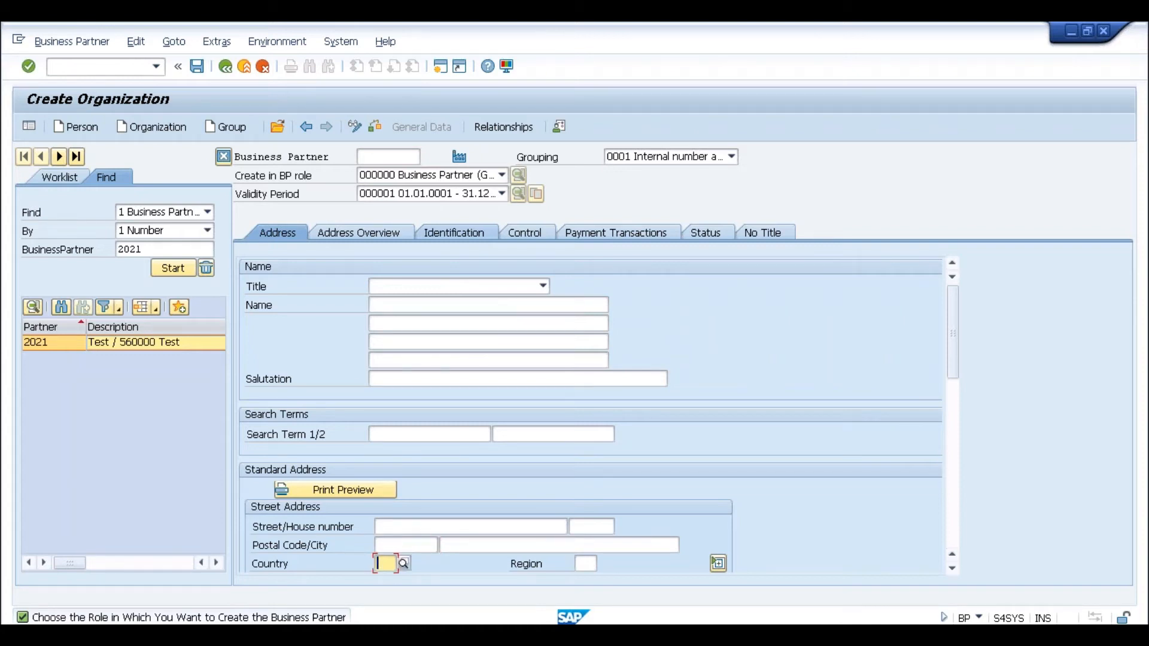
Change the BP role to FLCU00 FI Customer and create the business partner in that role
left_click(504, 177)
left_click(501, 239)
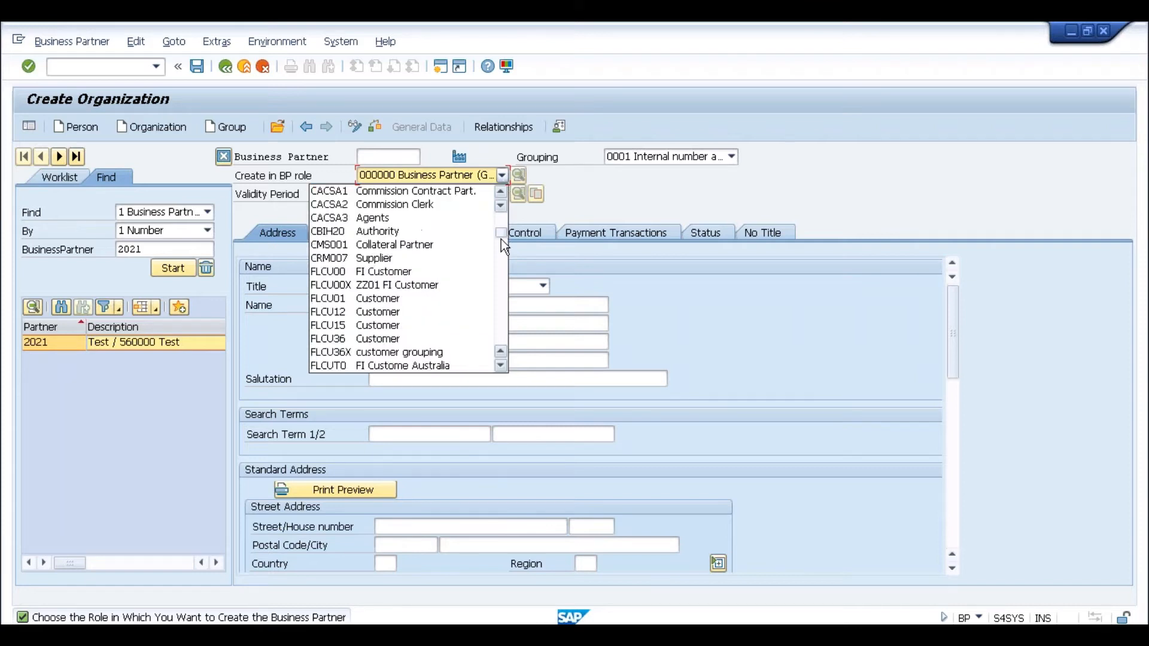
left_click(418, 274)
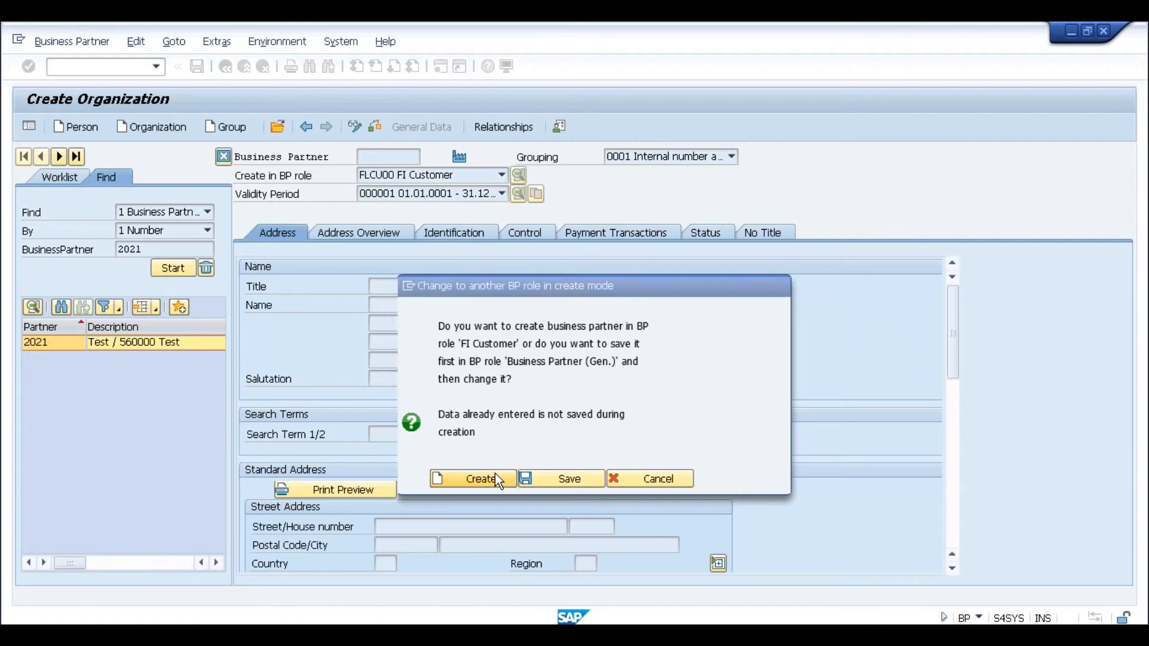
left_click(494, 473)
Examine the name and search term fields for required entries in the FI Customer role
left_click(400, 285)
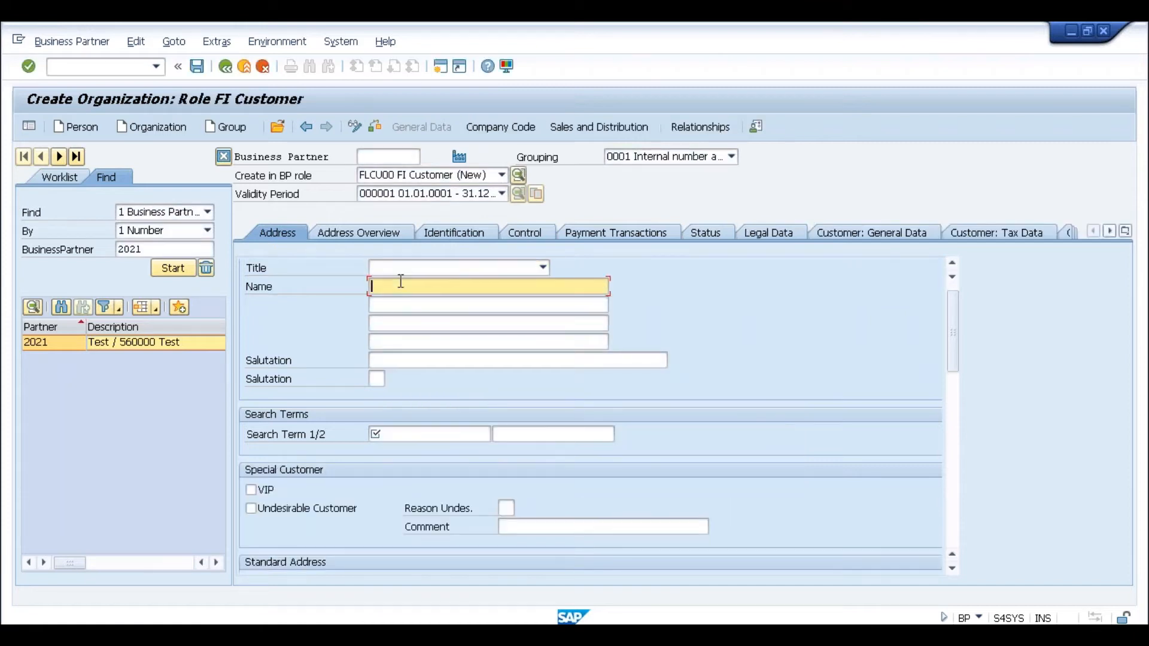
left_click(400, 435)
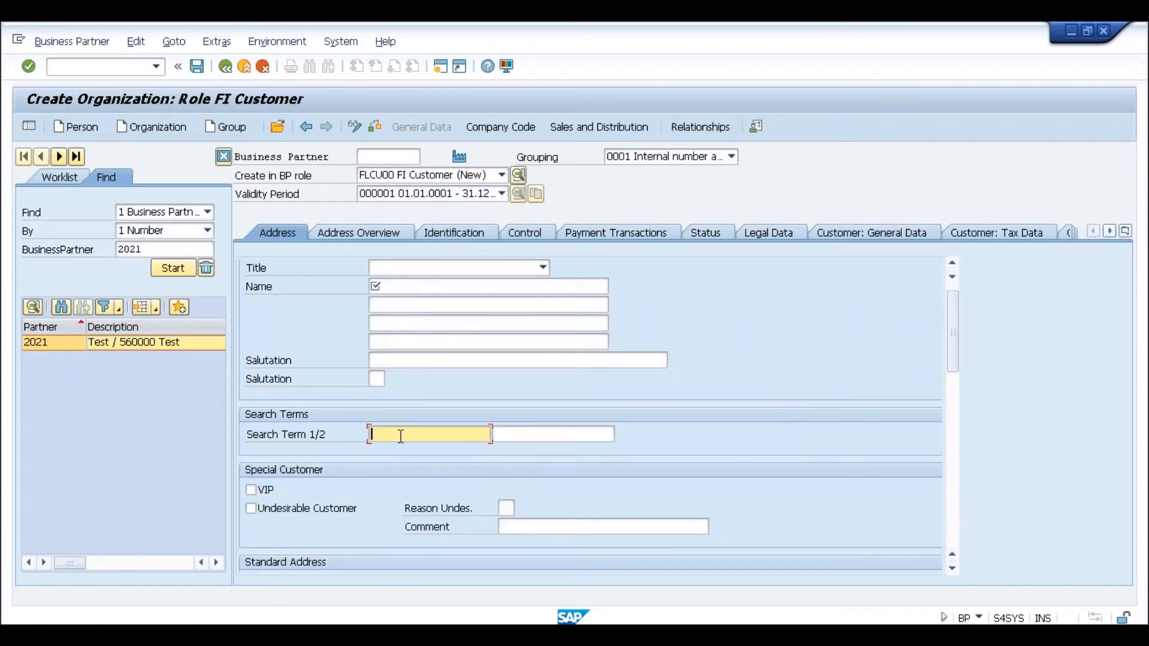
left_click(382, 283)
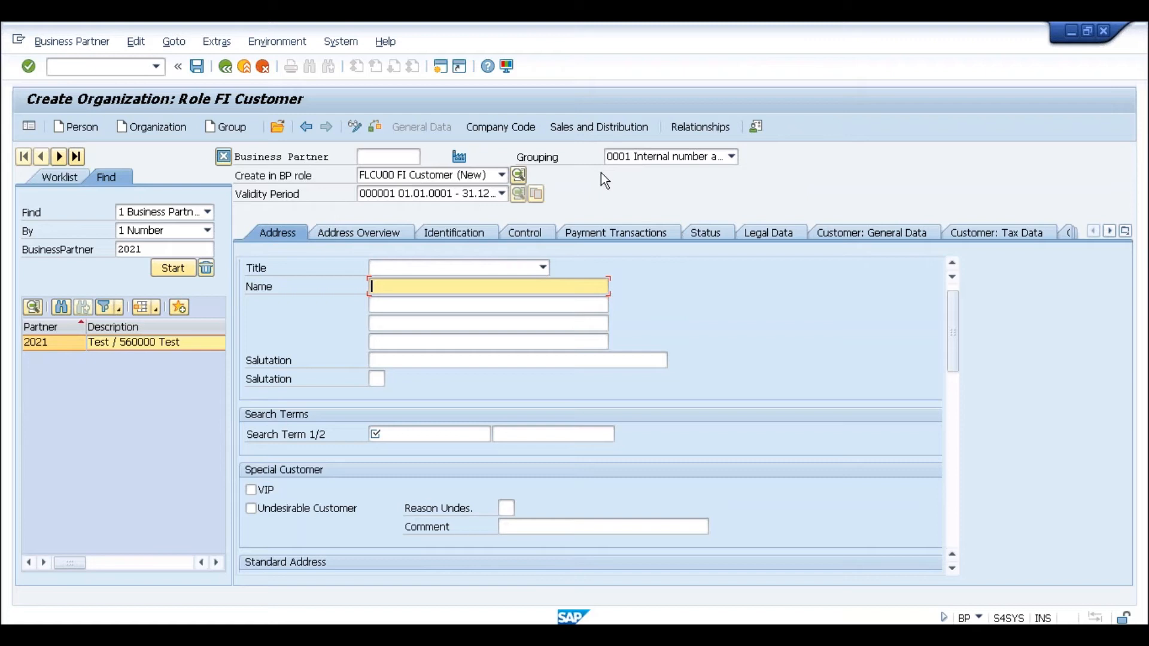
left_click(438, 435)
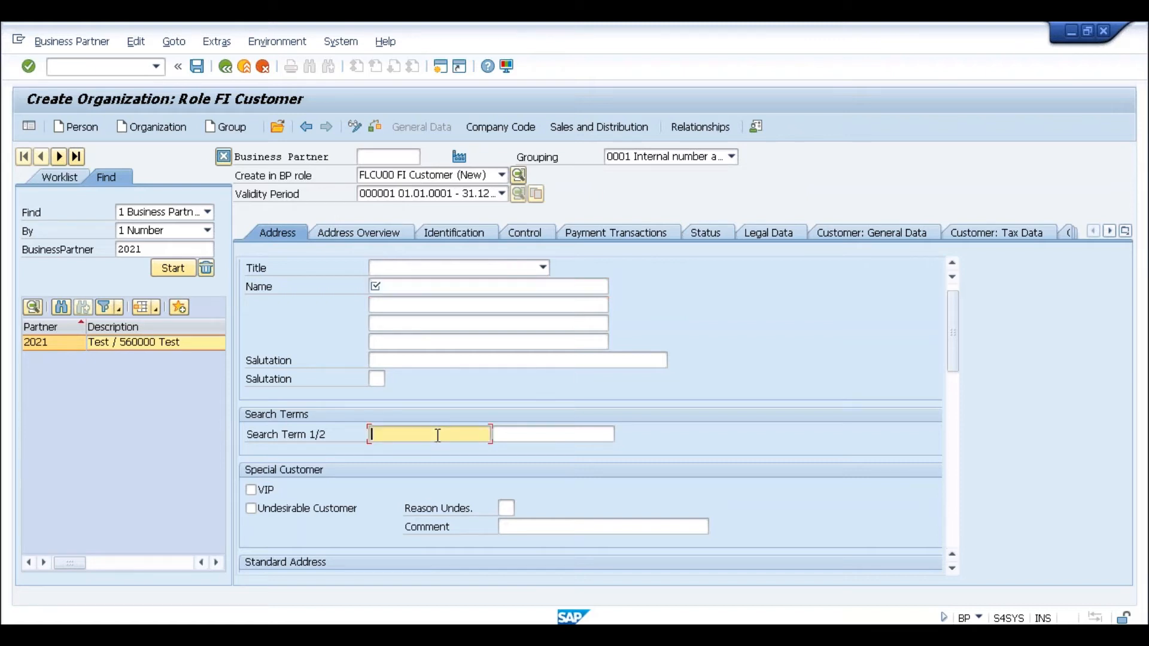
left_click(406, 289)
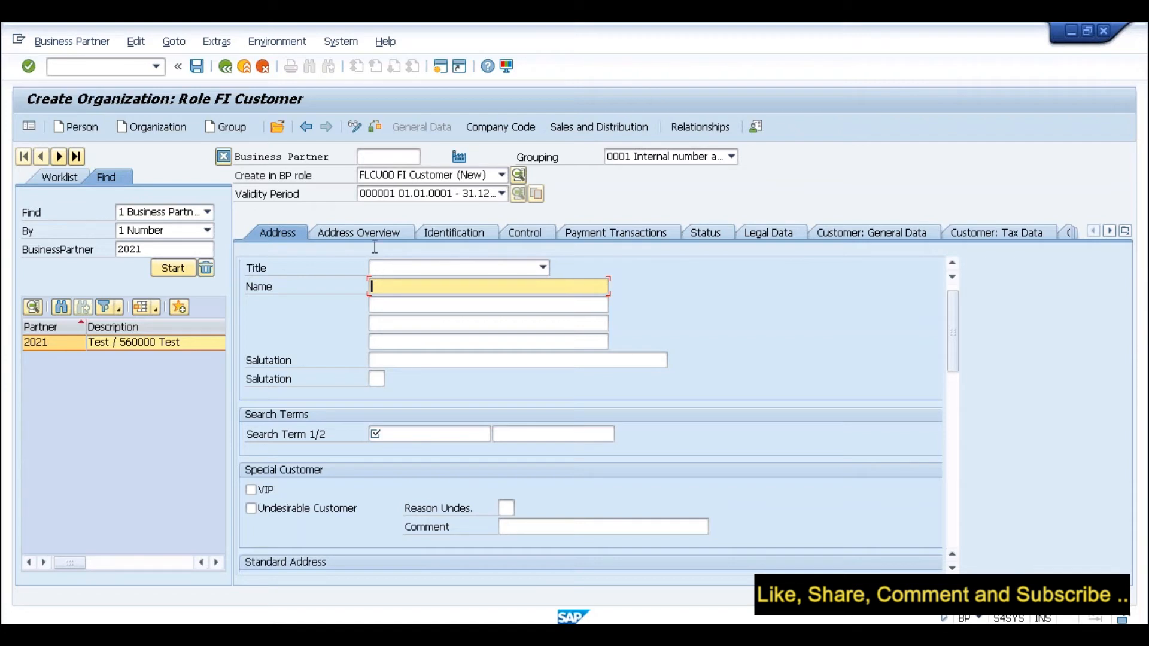
Switch to the assignment of account groups and groupings view and leave it for the implementation guide structure
key("alt+Tab")
key("alt+Tab")
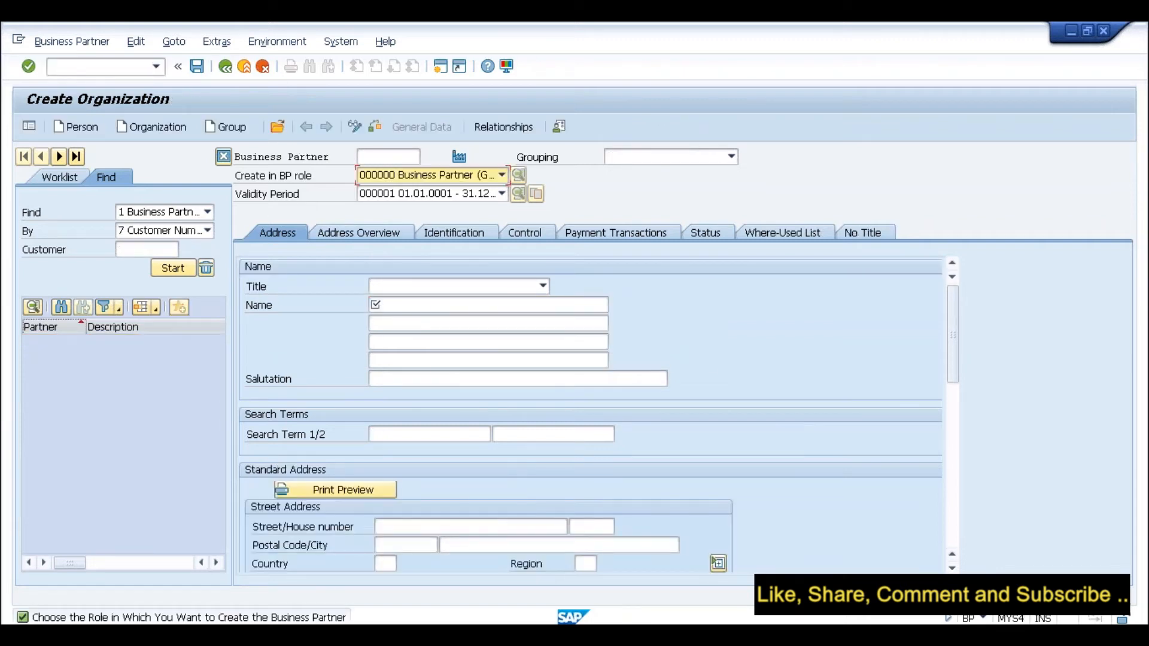
key("alt+Tab")
key("alt+Tab")
key("alt+Tab")
key("alt+Tab")
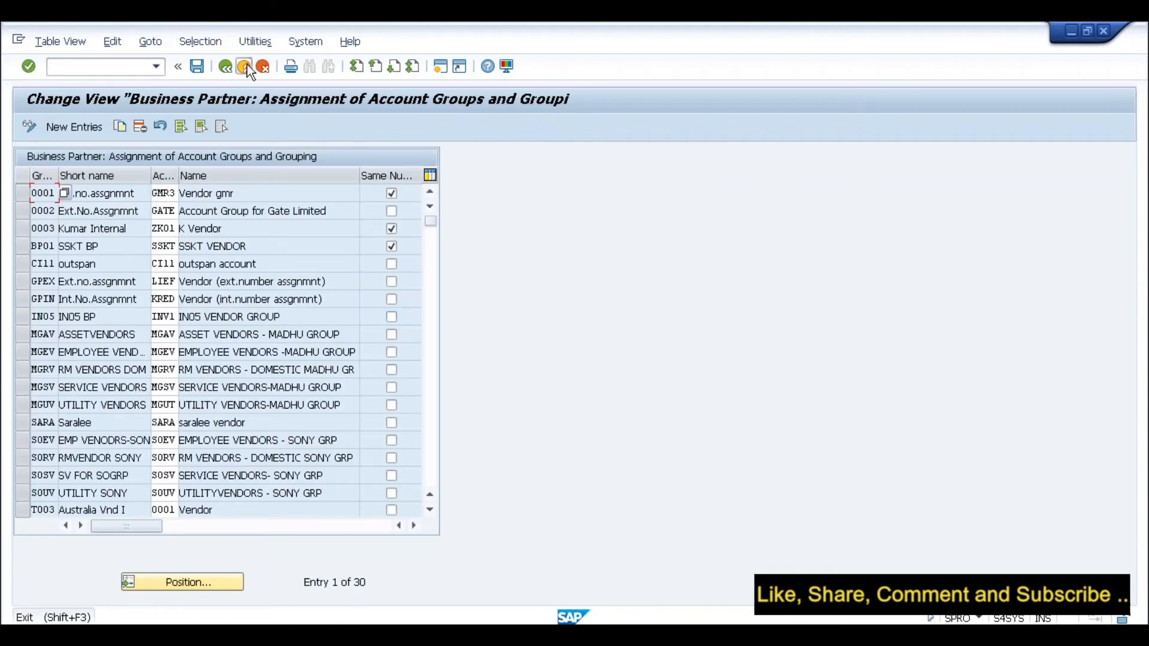
left_click(247, 67)
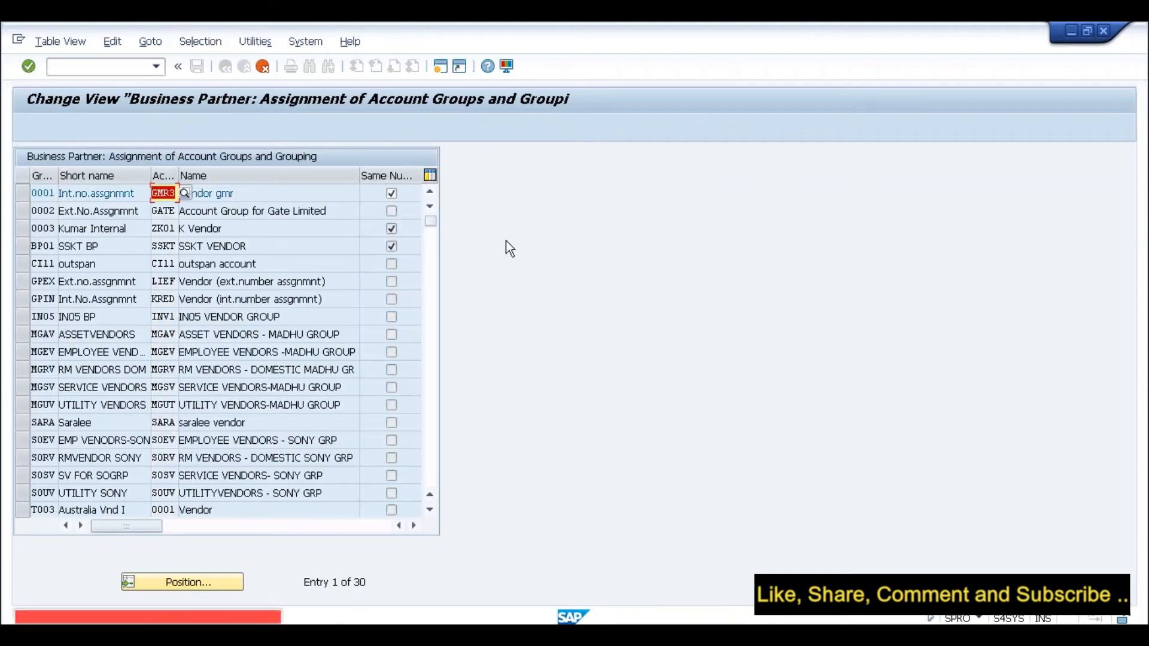
left_click(263, 66)
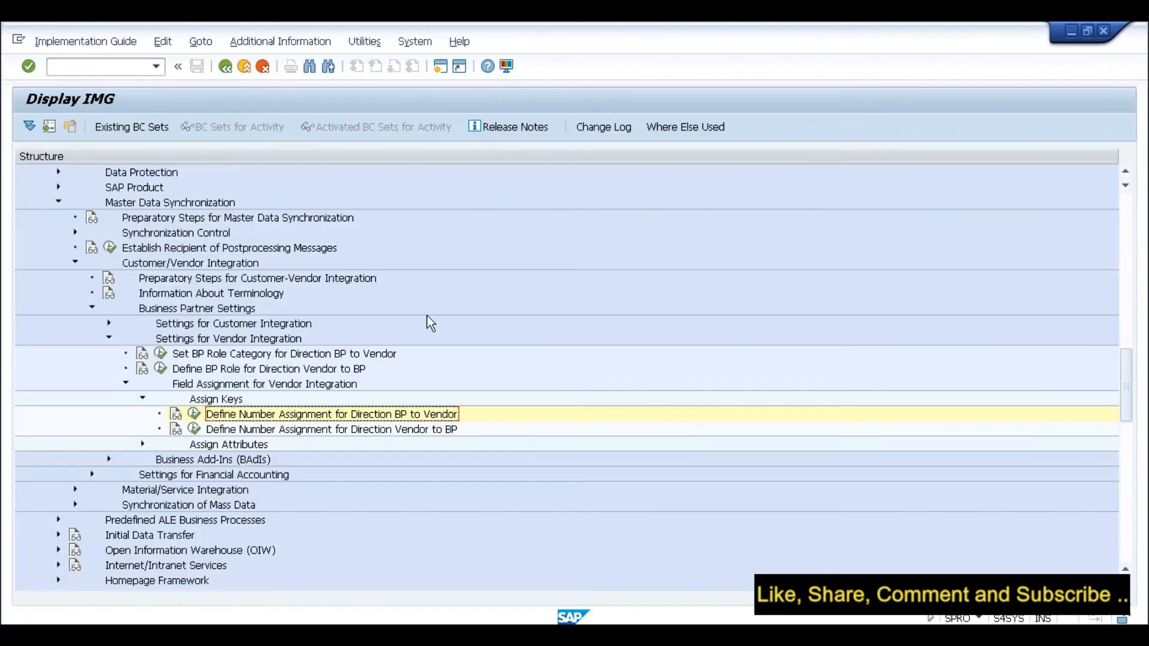
In the implementation guide, expand Financial Accounting (New), Accounts Receivable and Accounts Payable, Customer Accounts, Master Data to Preparations for Creating Customer Master Data
left_click(1127, 236)
left_click(1125, 230)
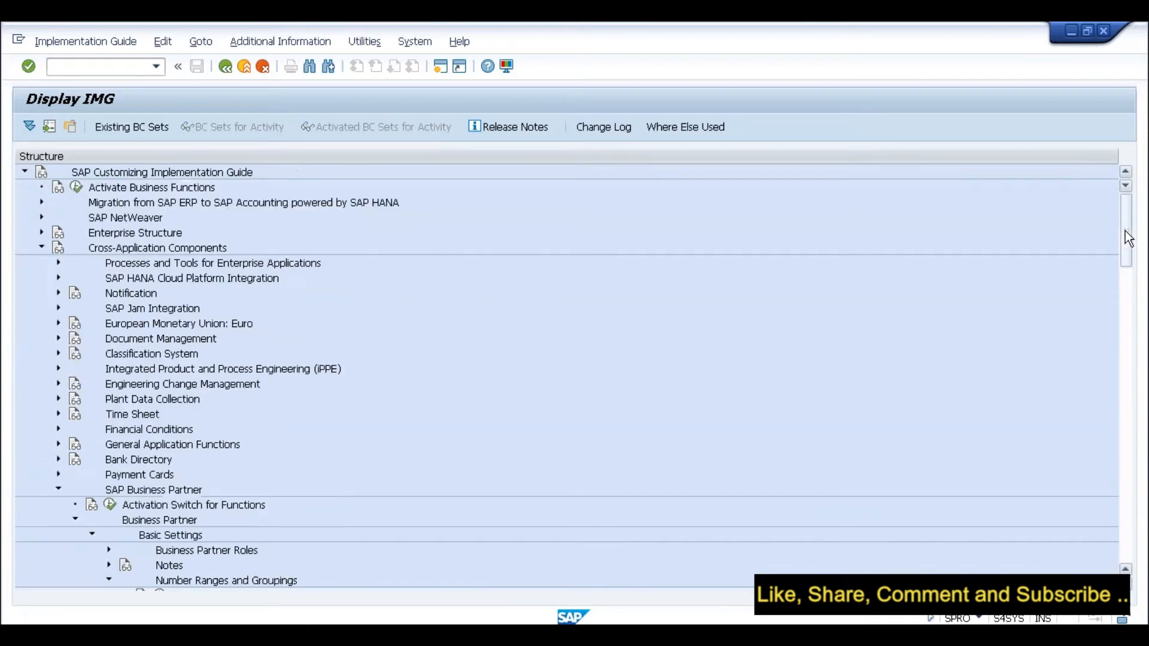
left_click(42, 249)
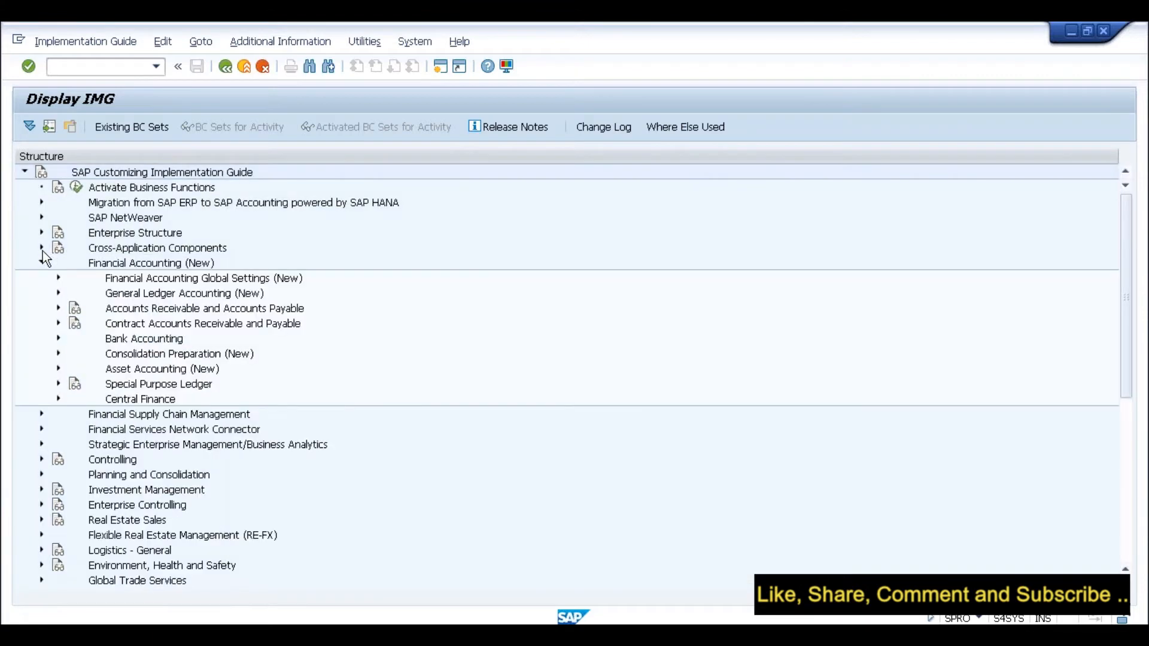
left_click(59, 307)
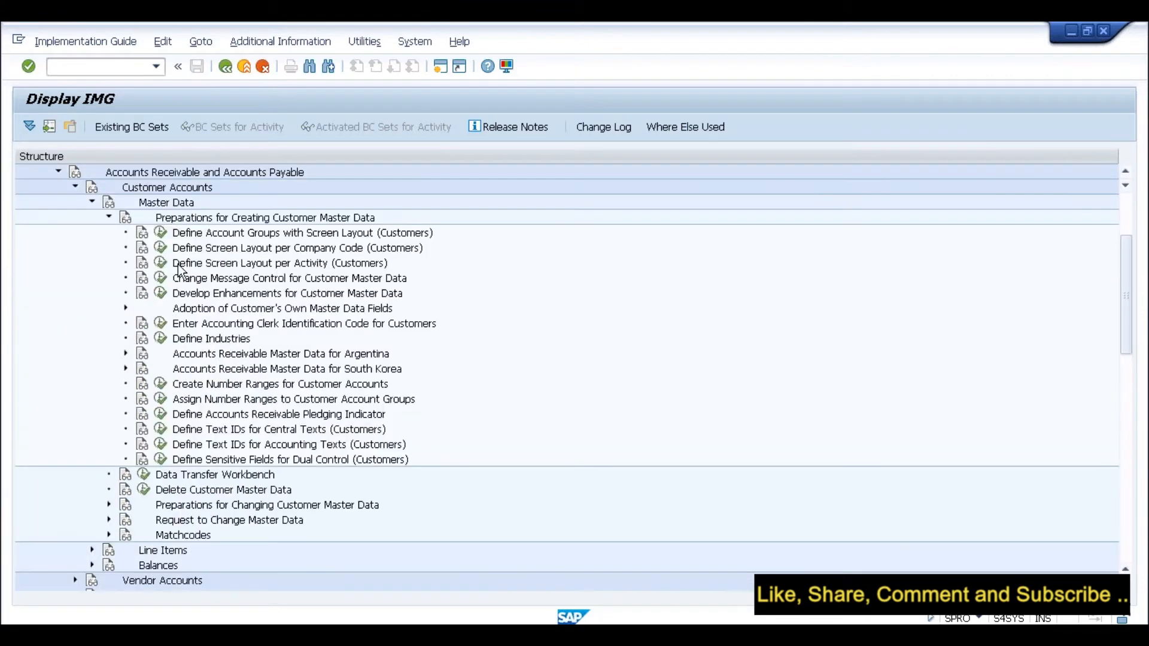
left_click(160, 248)
left_click(225, 65)
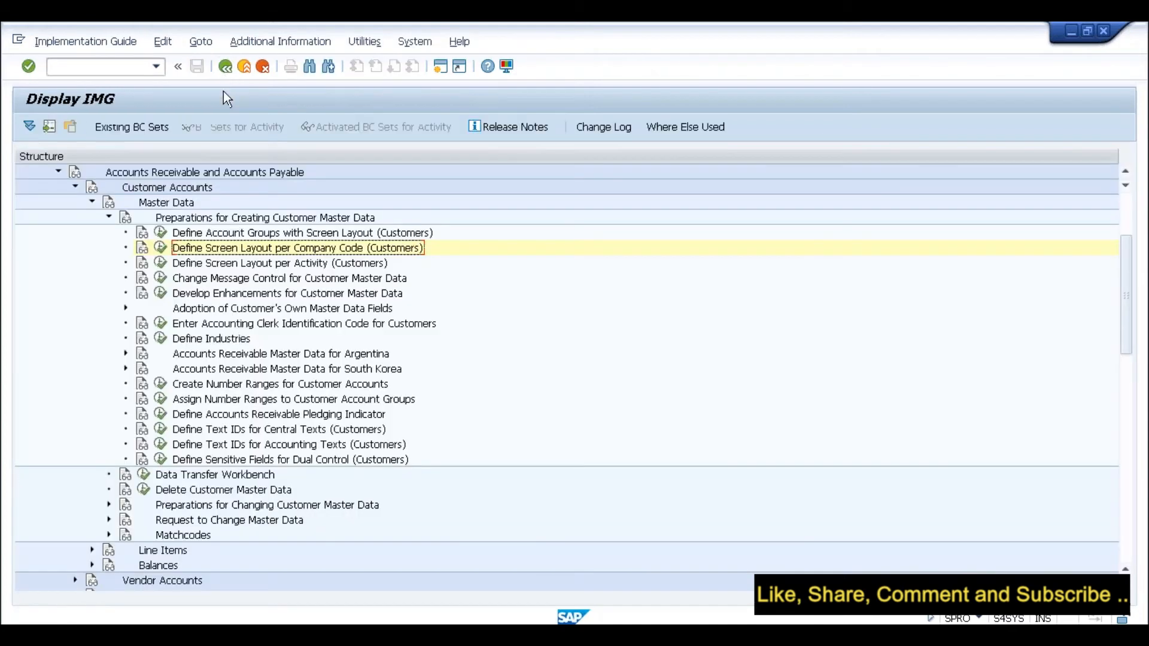
Examine the Account management field statuses for Create Customer (Accounting) under Define Screen Layout per Activity (Customers), and return to the implementation guide
left_click(160, 264)
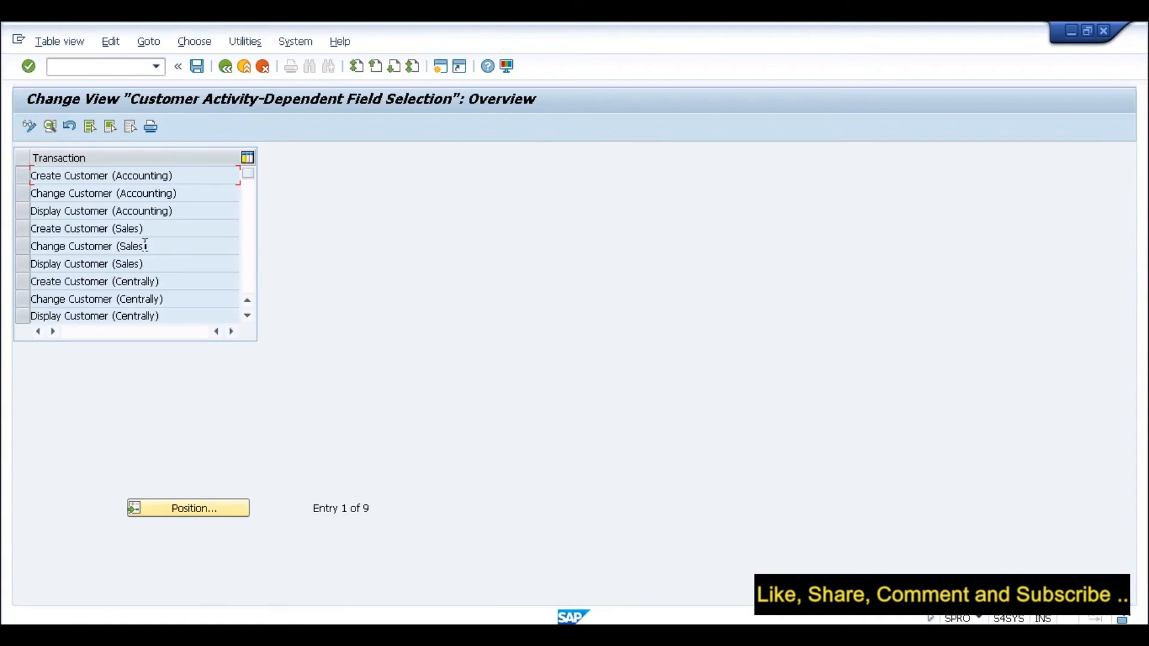
double_click(128, 173)
double_click(61, 233)
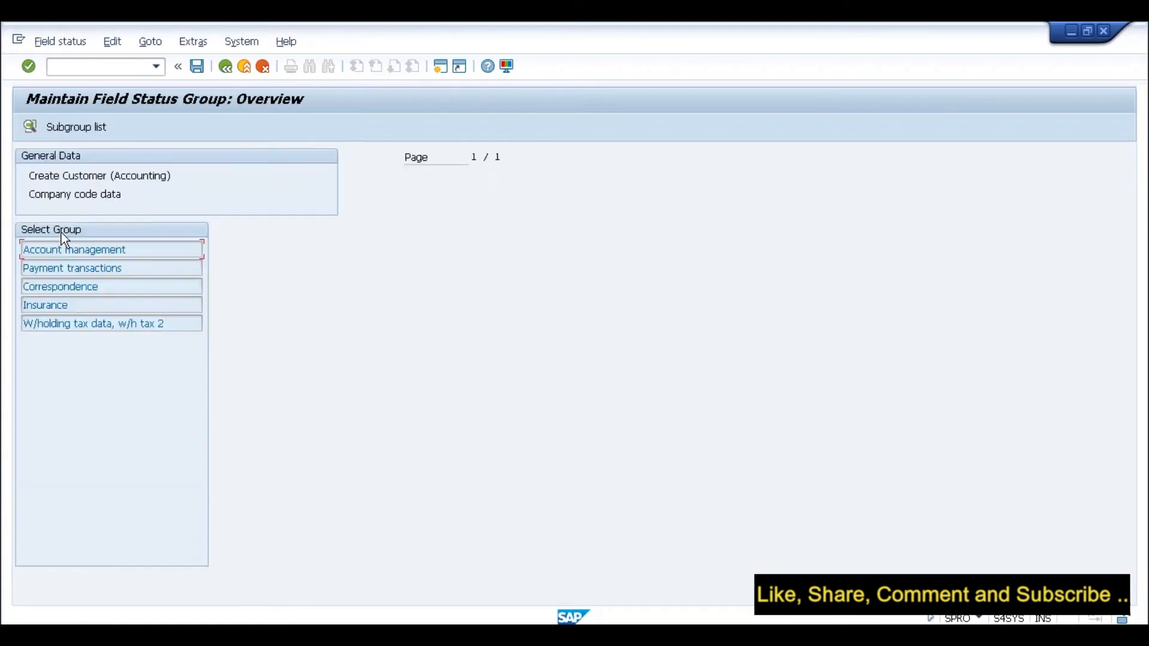
double_click(103, 250)
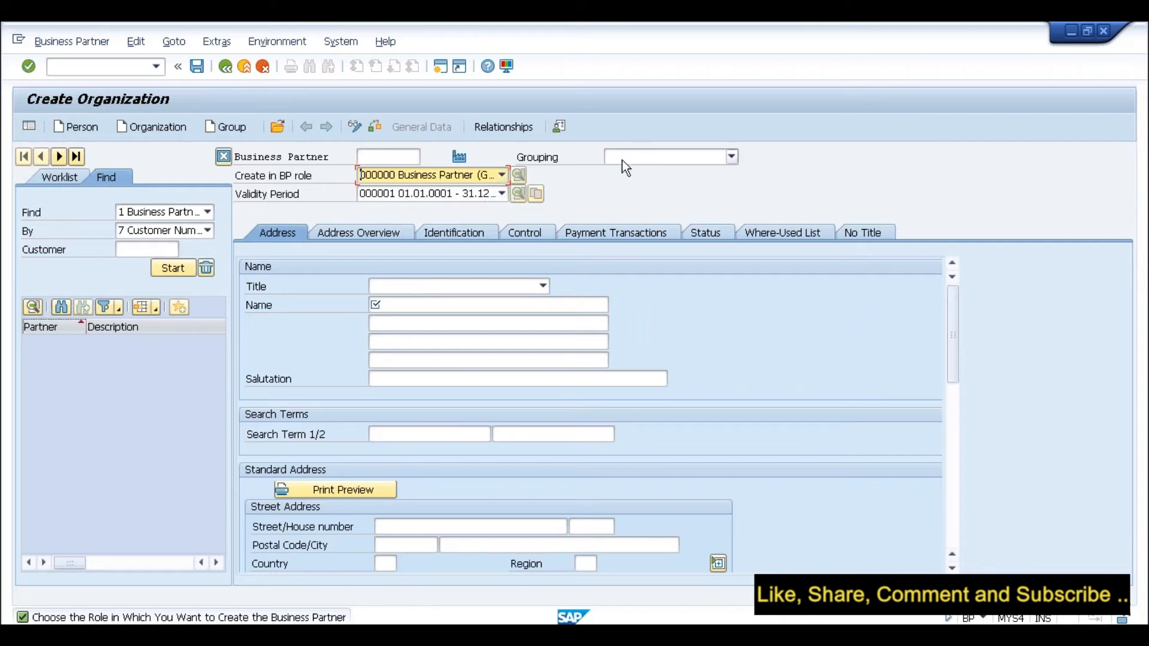
key("alt+Tab")
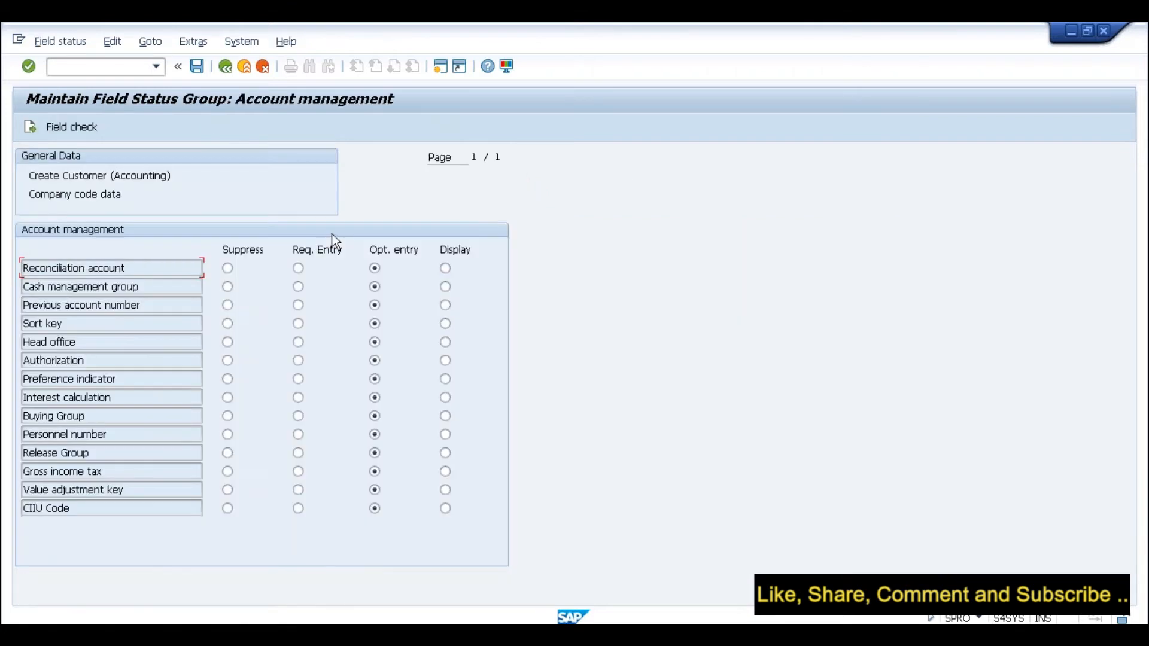
left_click(224, 68)
left_click(224, 67)
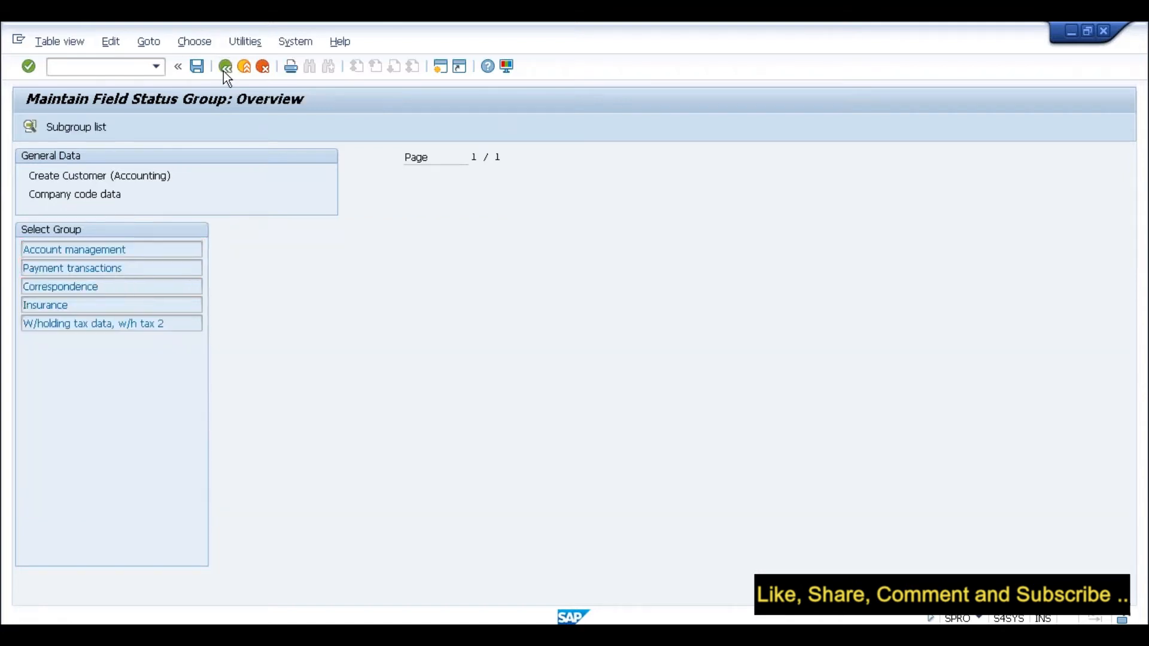
left_click(225, 67)
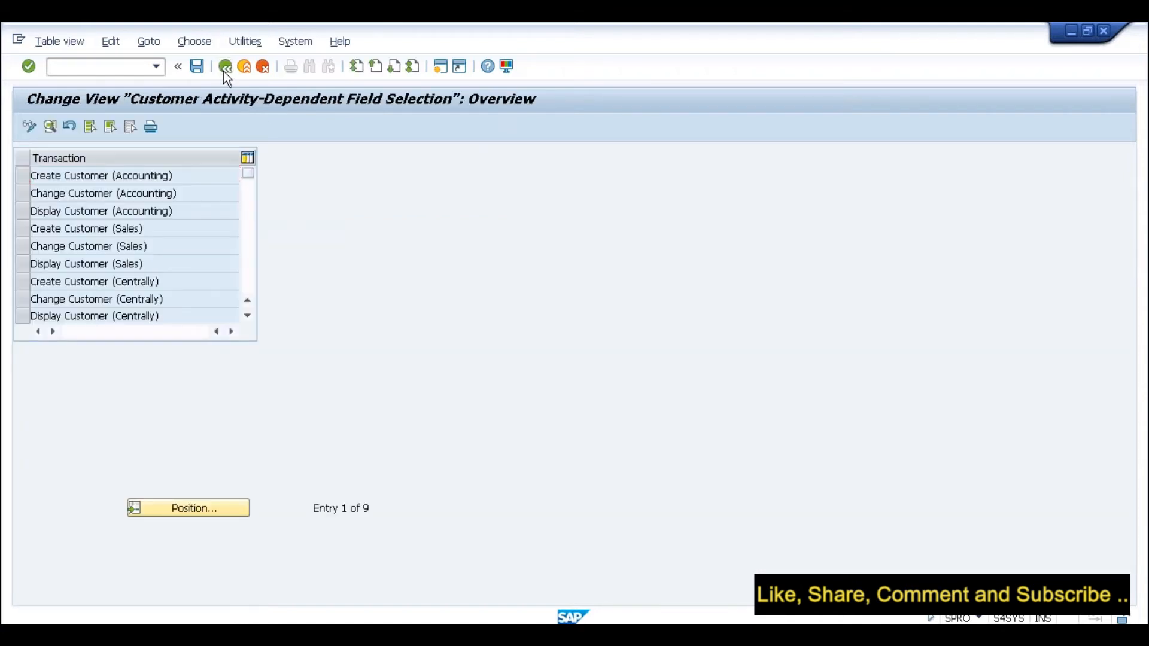
left_click(225, 67)
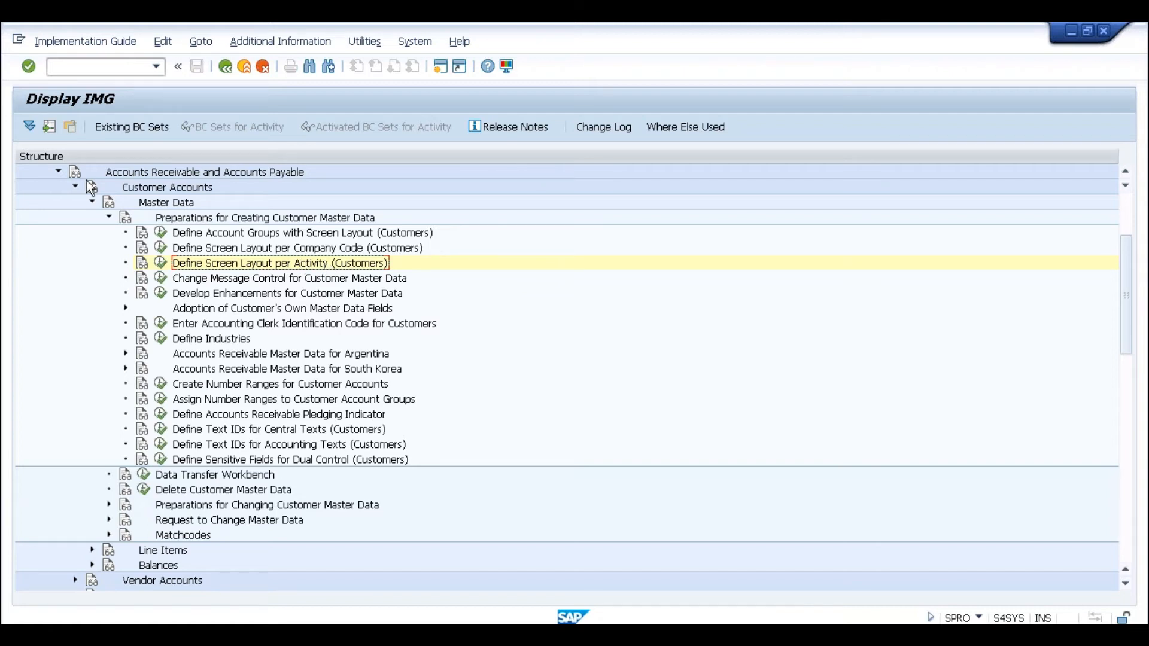
Collapse Financial Accounting (New) and expand Cross-Application Components to reach the Customer/Vendor Integration settings
left_click(58, 172)
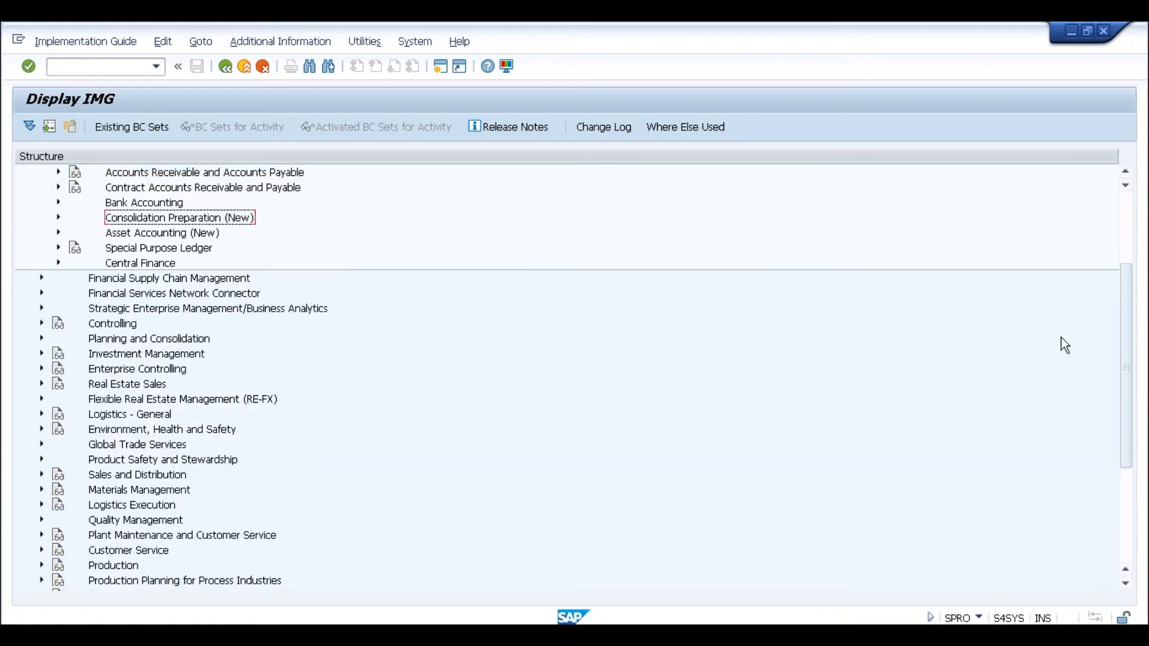
left_click(1123, 236)
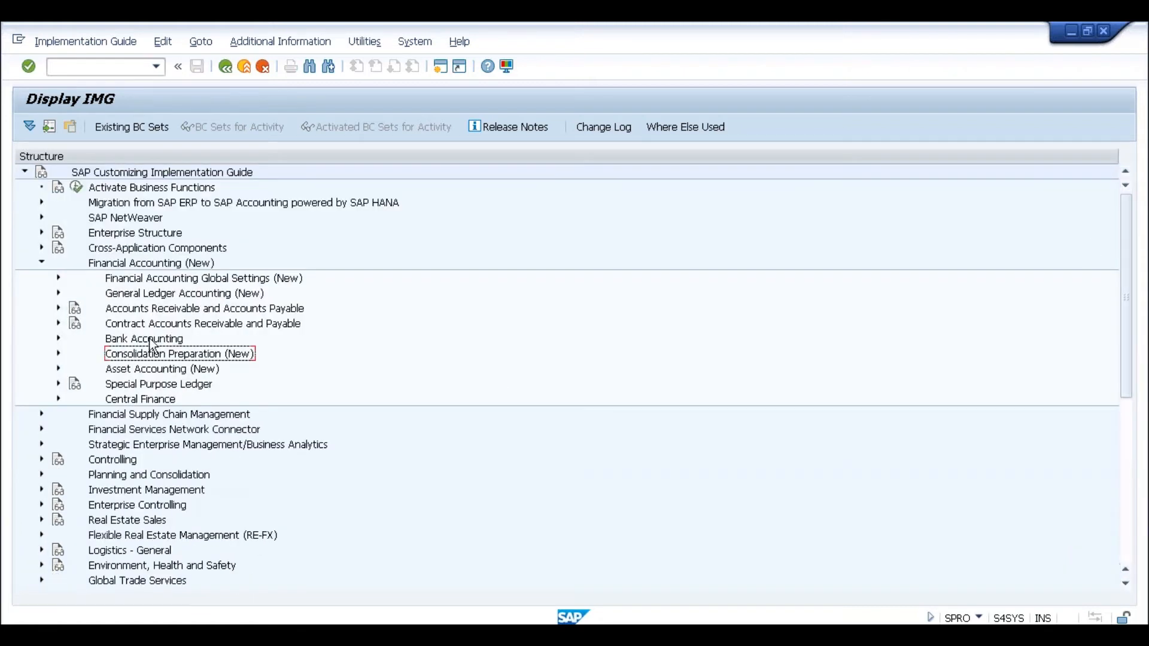
left_click(42, 262)
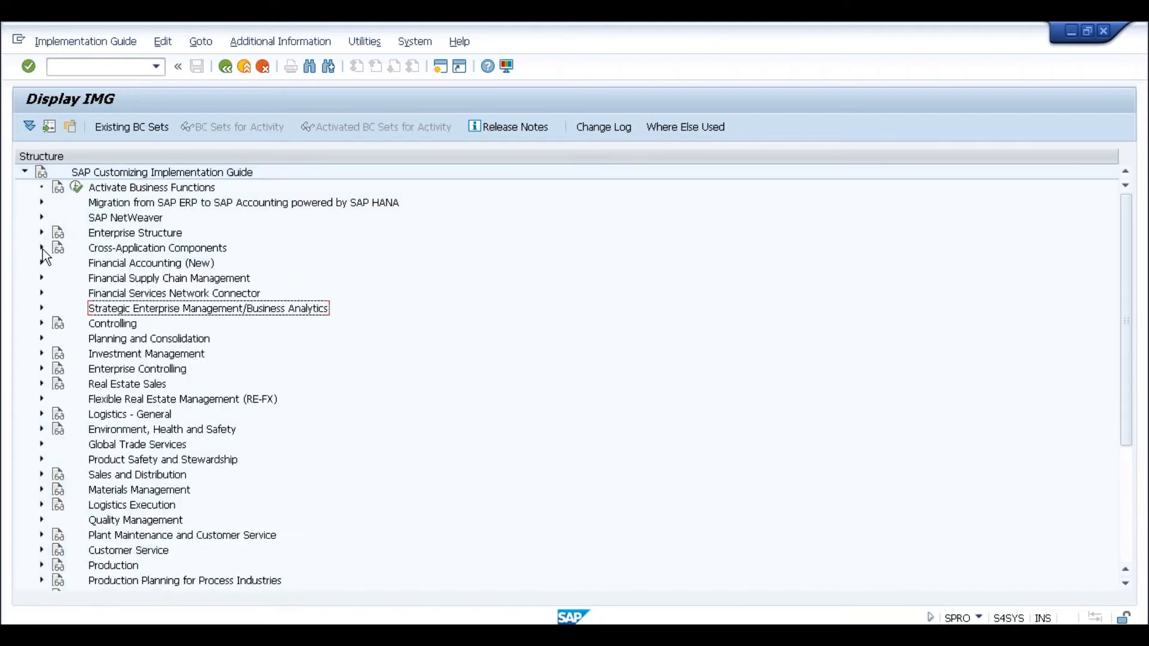
left_click(42, 247)
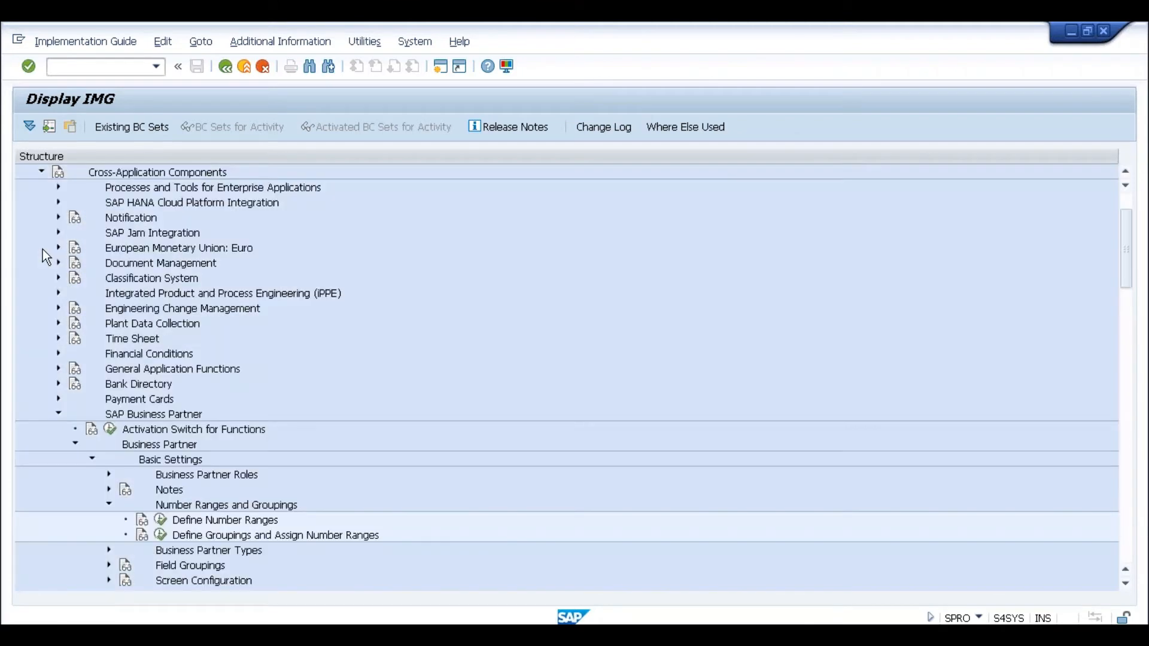
left_click(1125, 508)
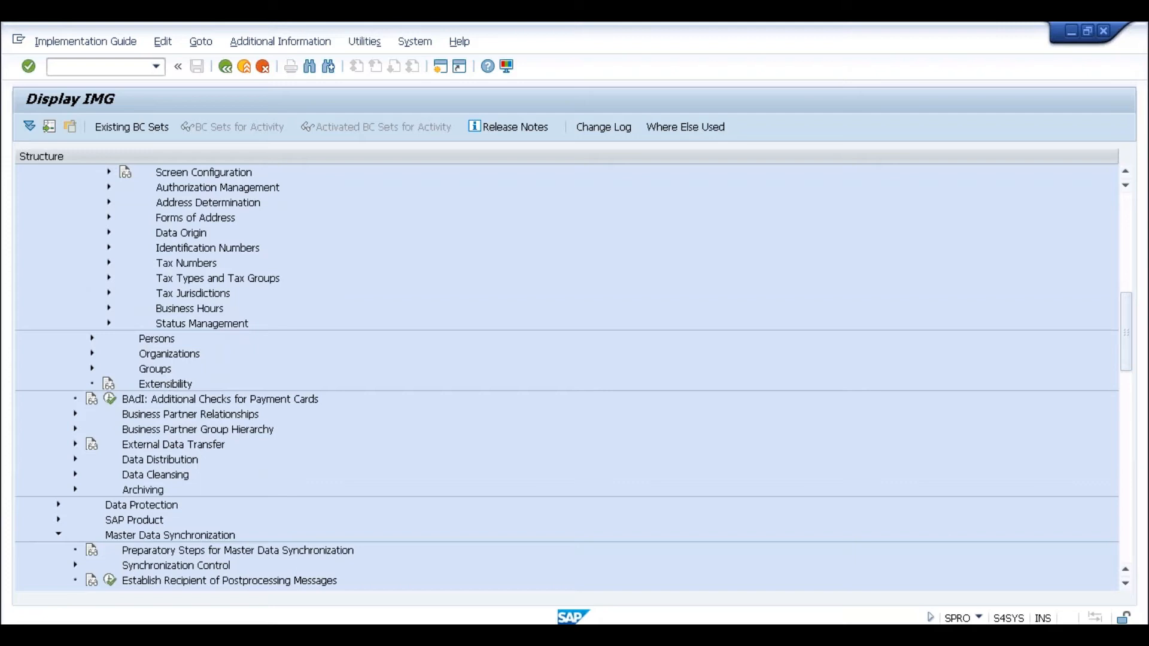
left_click(1127, 457)
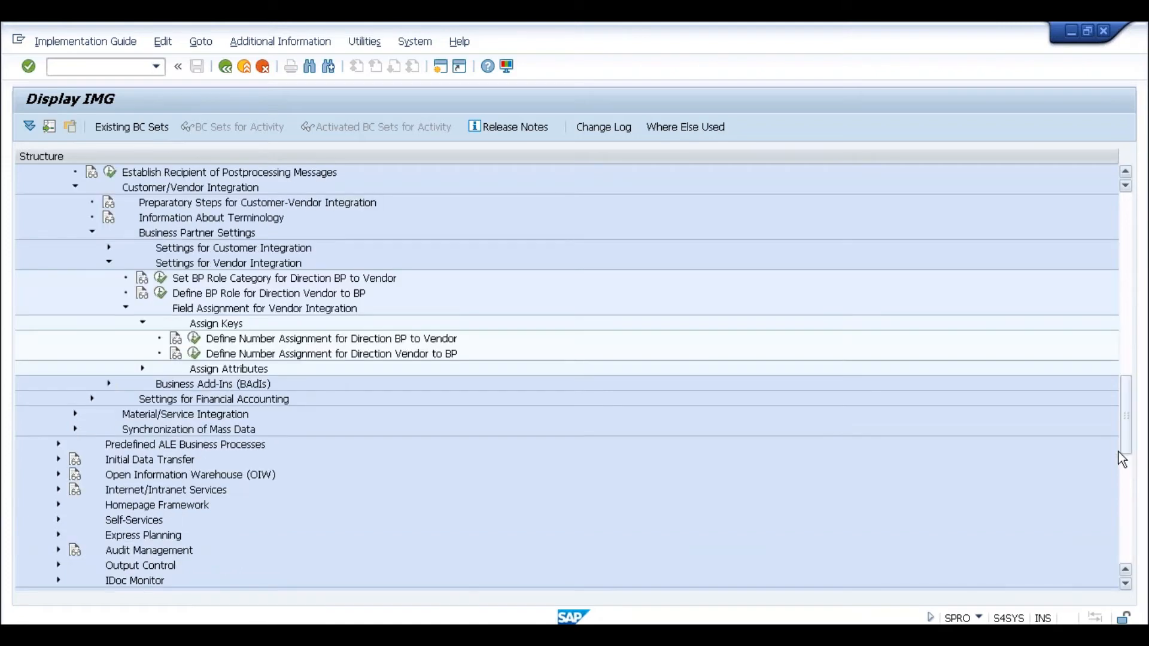
Collapse Settings for Vendor Integration and expand Settings for Customer Integration down to Field Assignment for Customer Integration
left_click(126, 308)
left_click(109, 263)
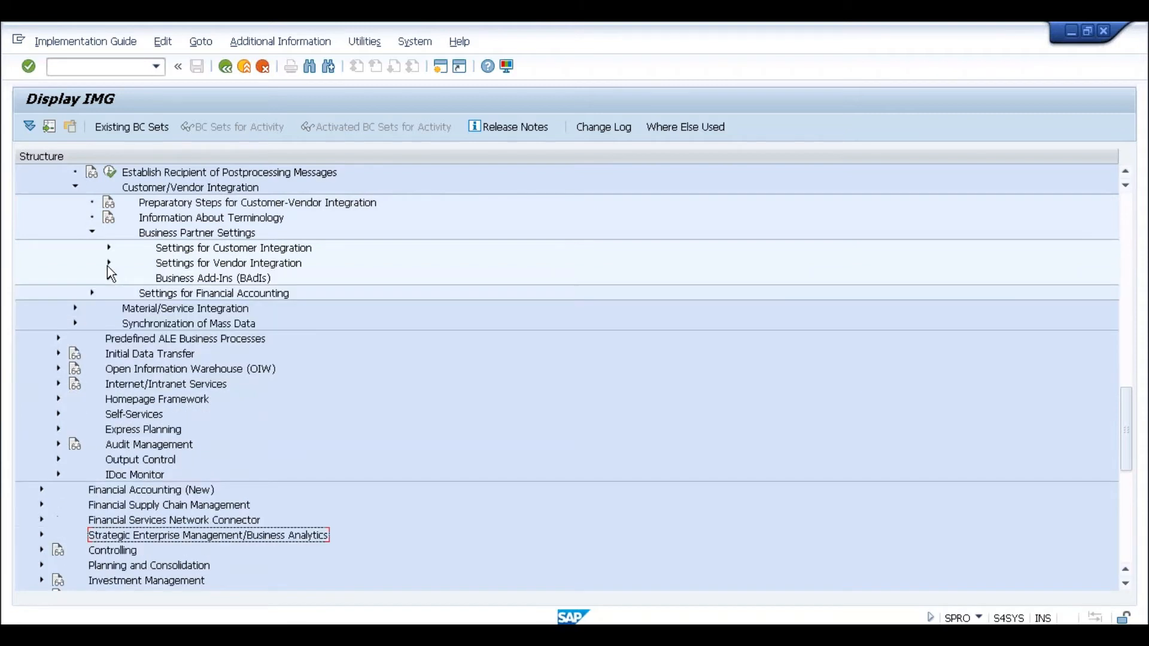
left_click(109, 249)
left_click(127, 293)
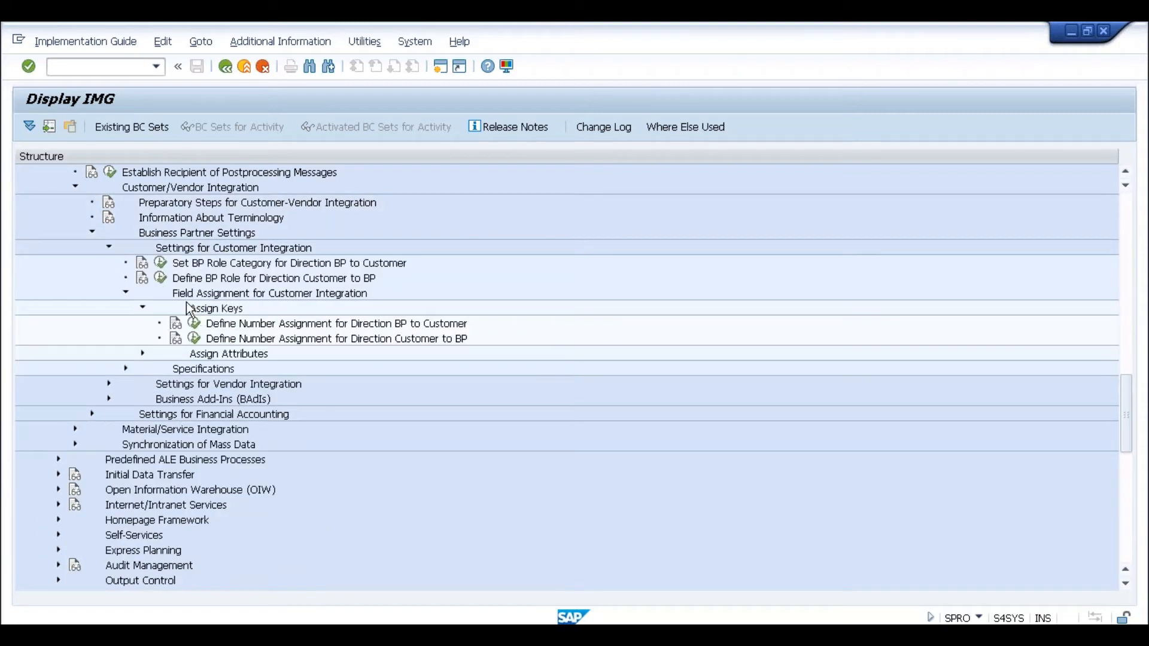
Examine the account group assigned to grouping 0001 in Define Number Assignment for Direction BP to Customer, and return to the guide
left_click(194, 325)
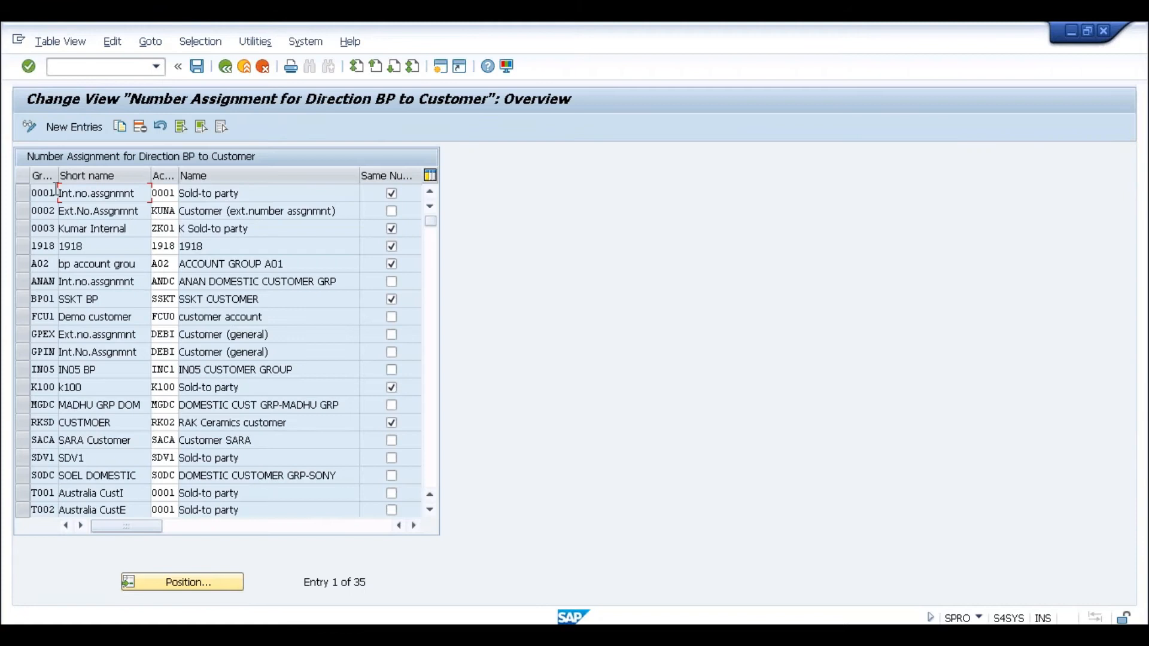
left_click(164, 194)
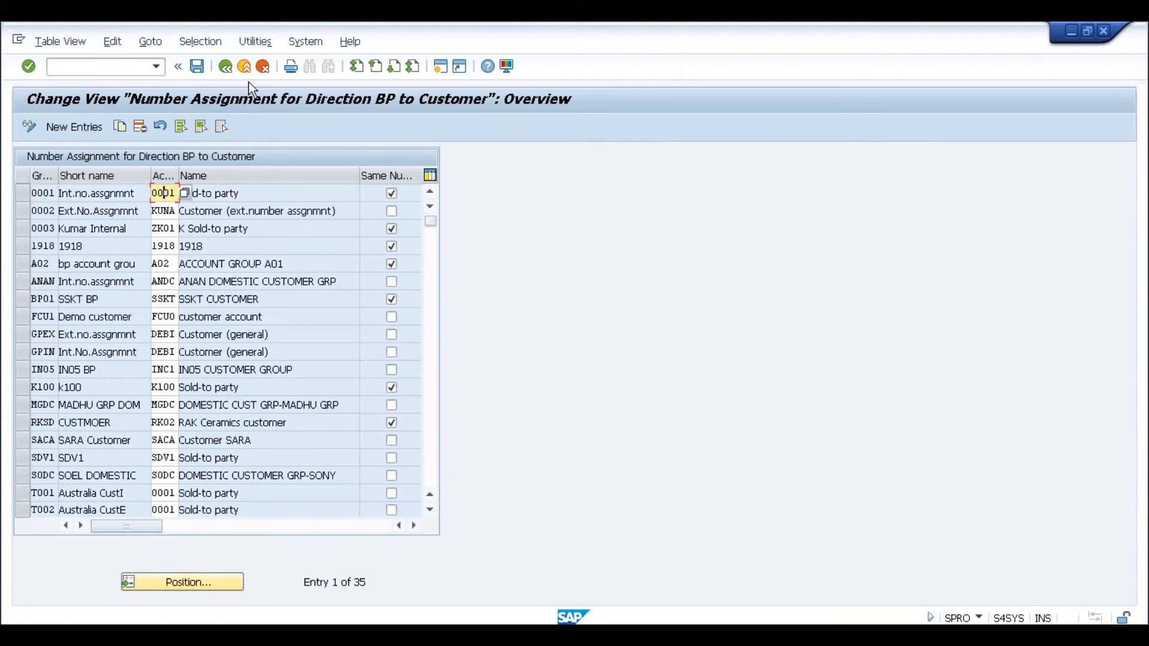
left_click(245, 67)
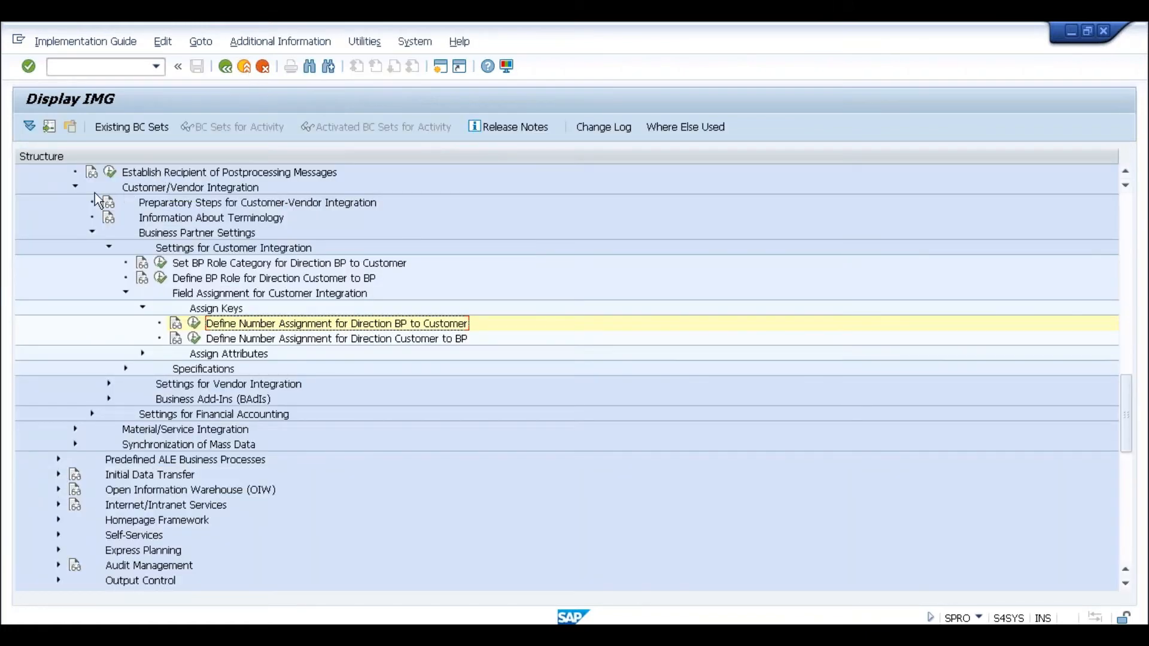
Collapse the Customer/Vendor Integration and Cross-Application Components nodes in the implementation guide
left_click(75, 187)
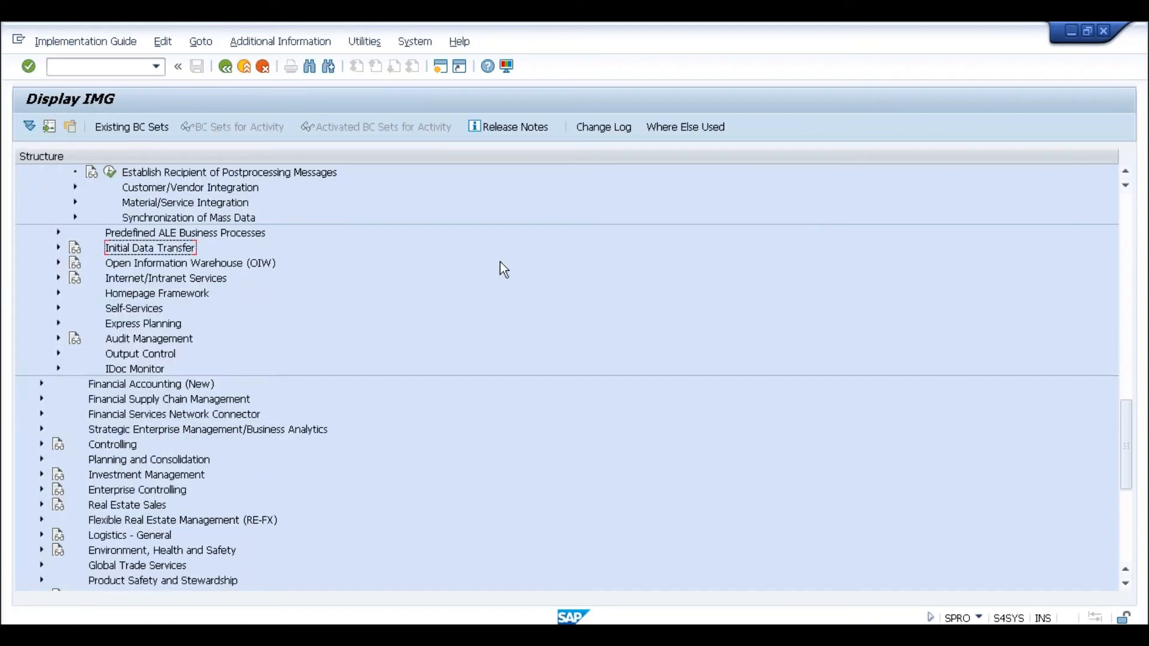
left_click(1126, 209)
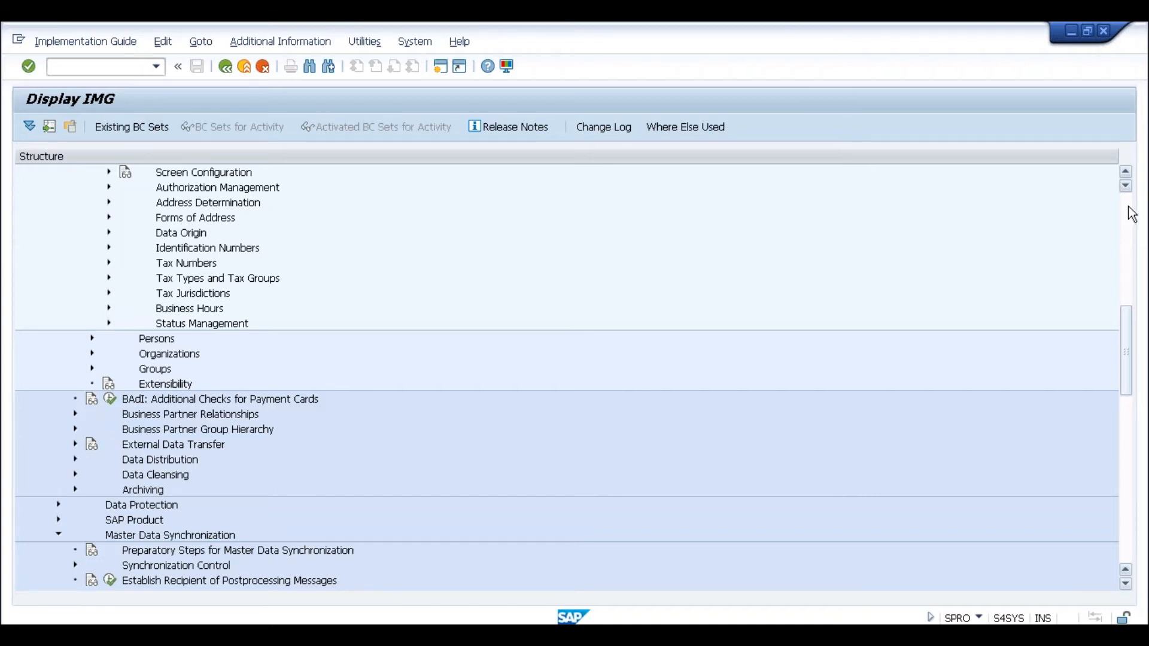
left_click(1129, 205)
left_click(1130, 205)
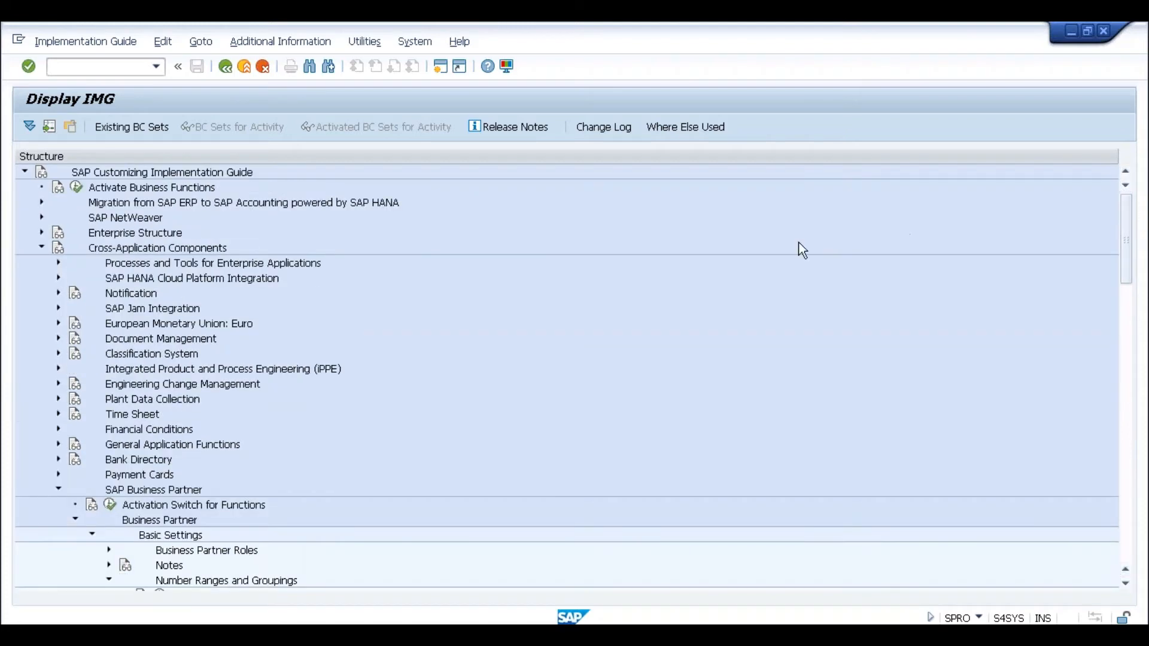
left_click(42, 248)
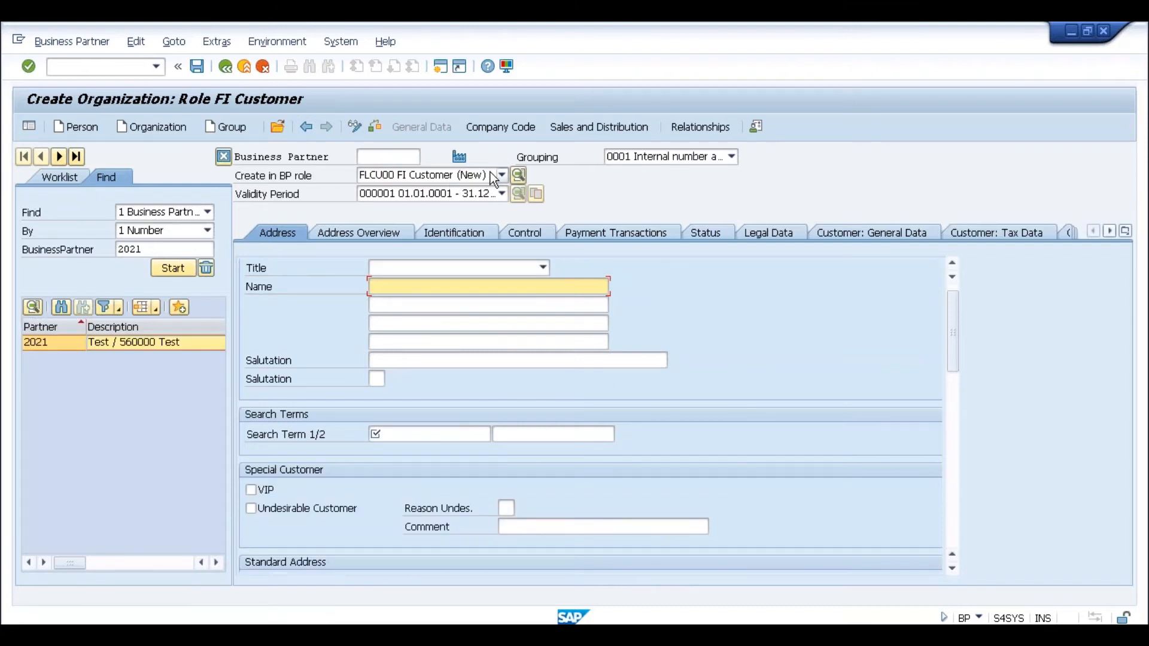
Open the found business partner Test from the search results, discarding the unsaved new organization
left_click(124, 342)
double_click(124, 342)
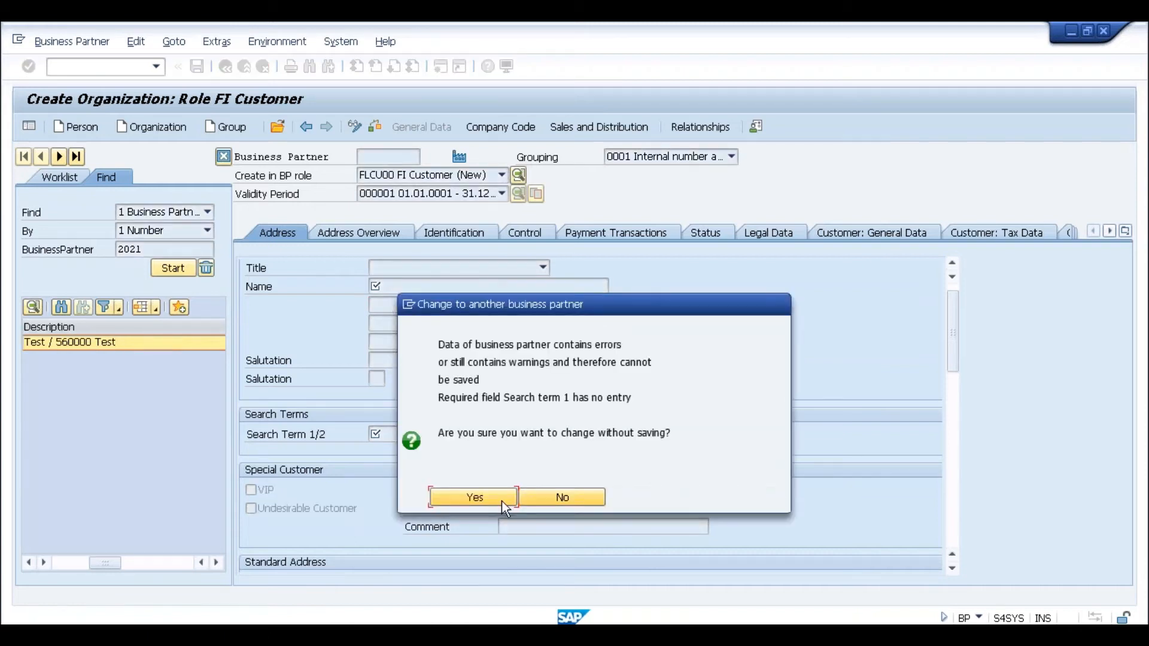
left_click(492, 501)
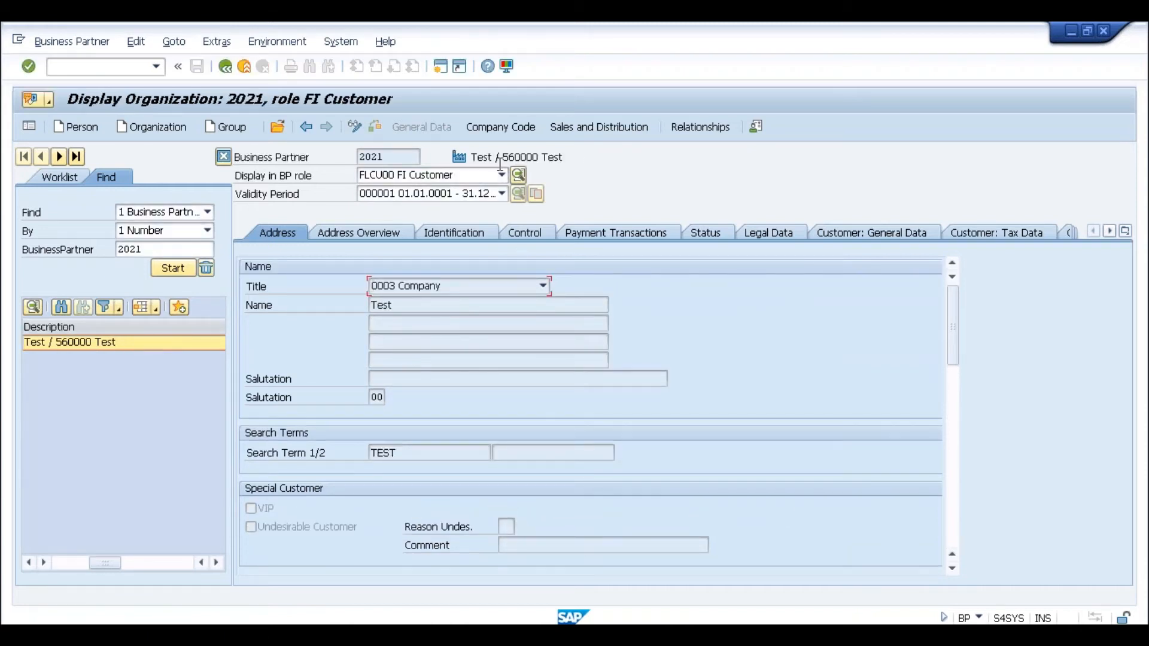
Compare the available data areas by switching the displayed BP role between FLCU00 FI Customer and FLCU01 Customer, ending on FLCU01 Customer
left_click(486, 177)
left_click(486, 177)
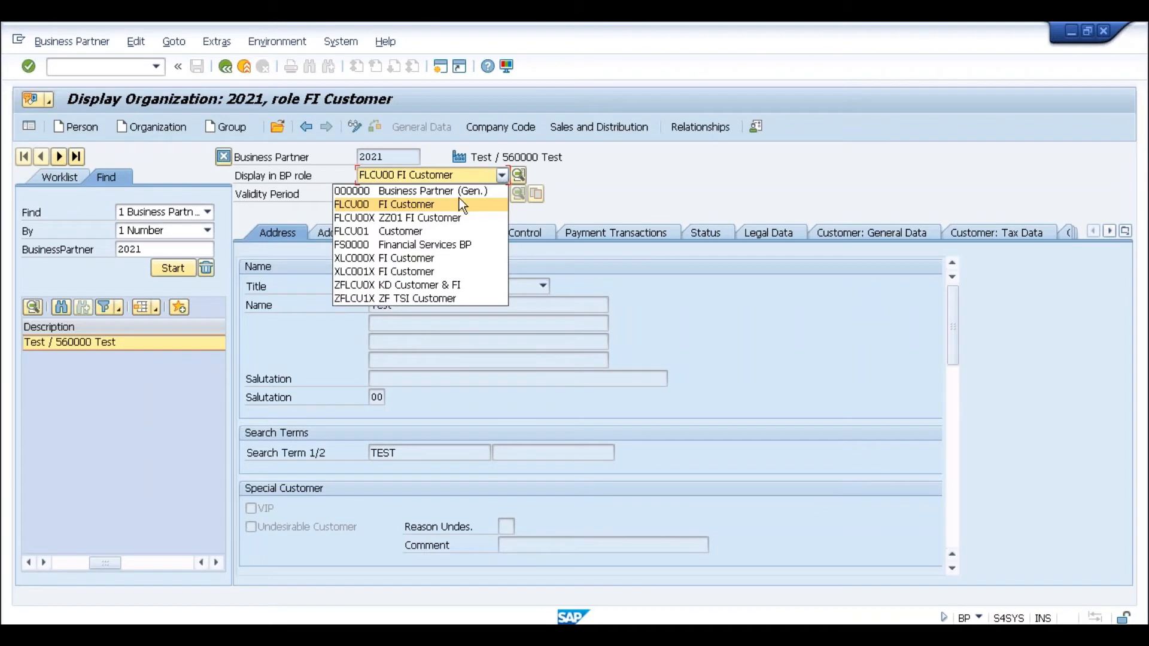
left_click(431, 231)
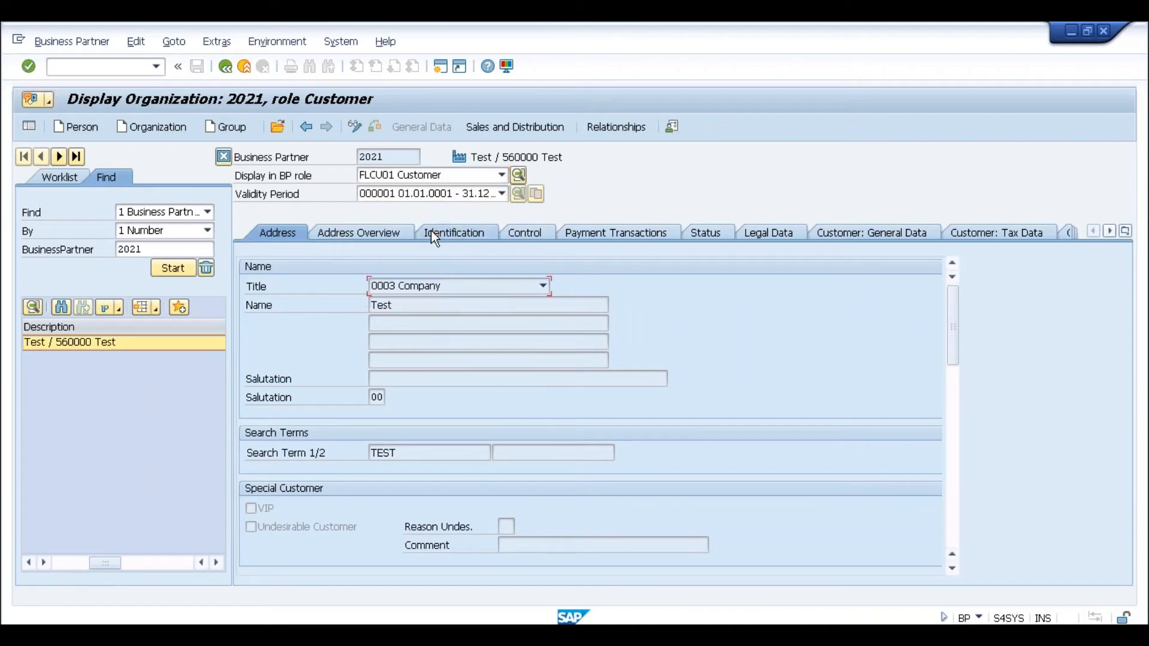
left_click(463, 179)
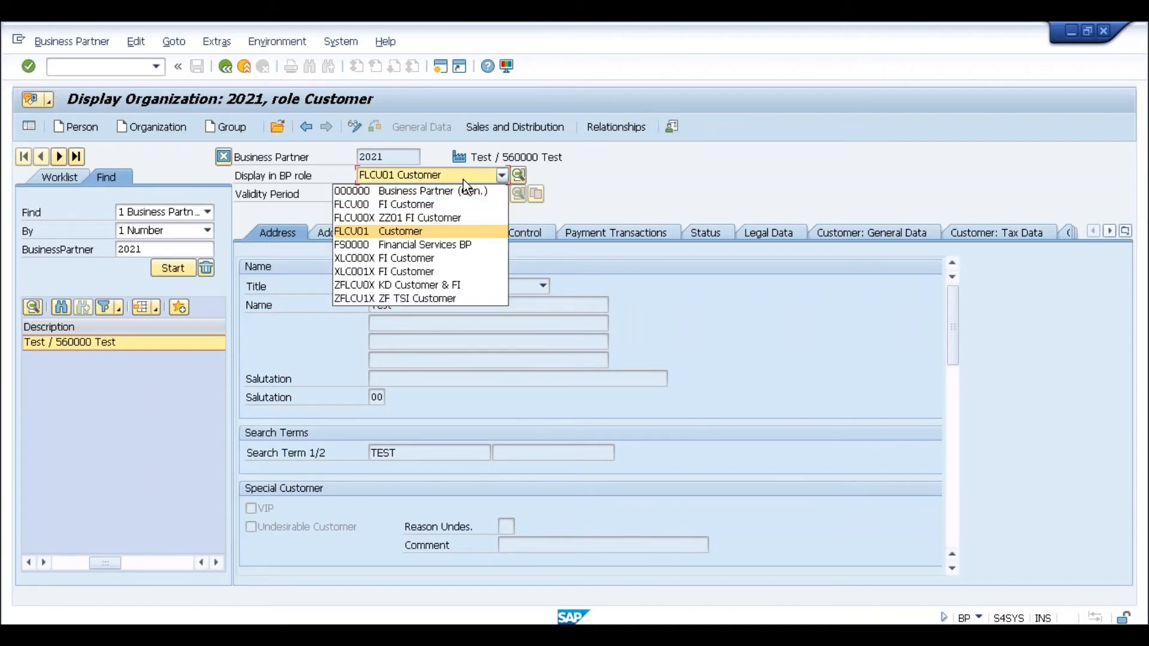
left_click(439, 206)
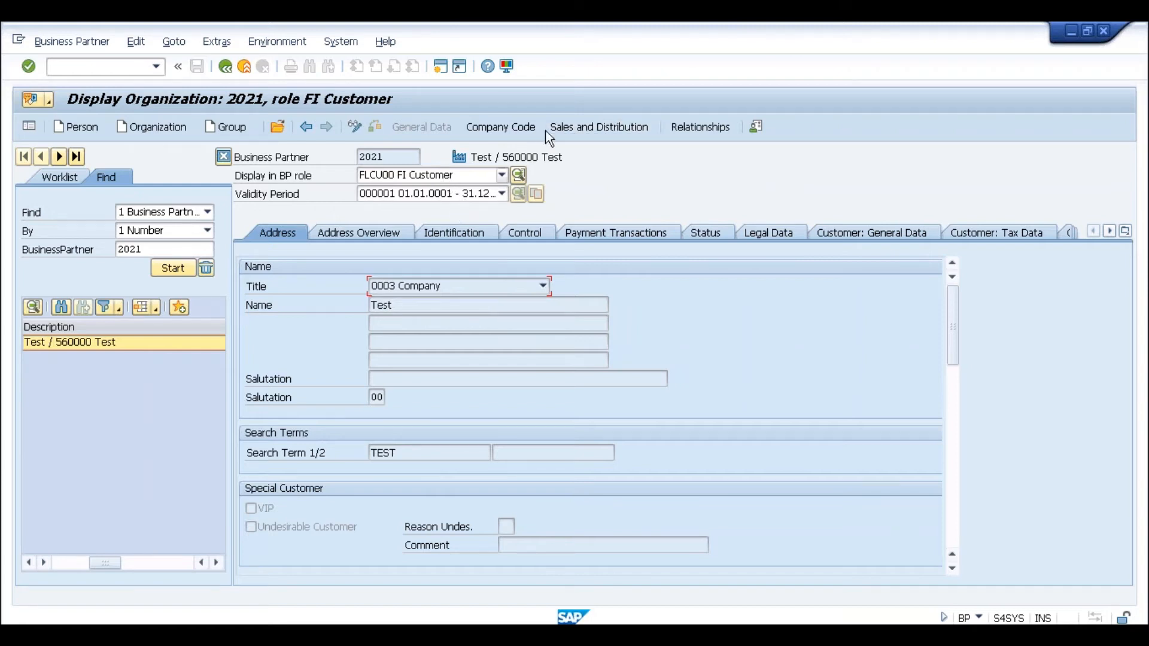
left_click(440, 179)
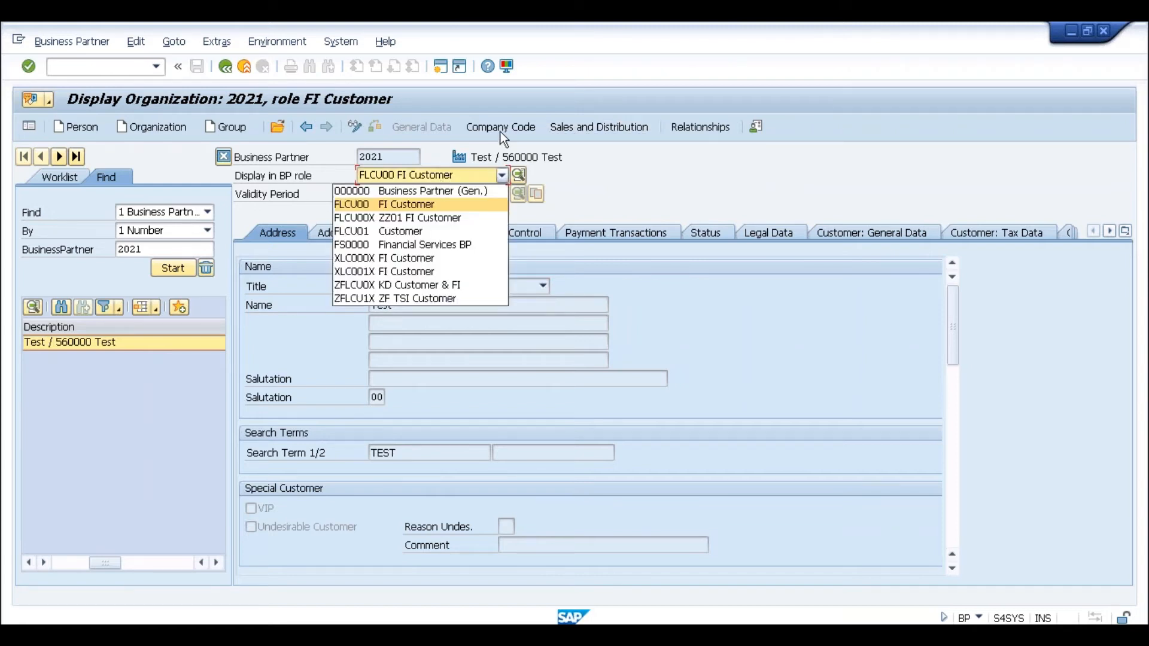
left_click(423, 232)
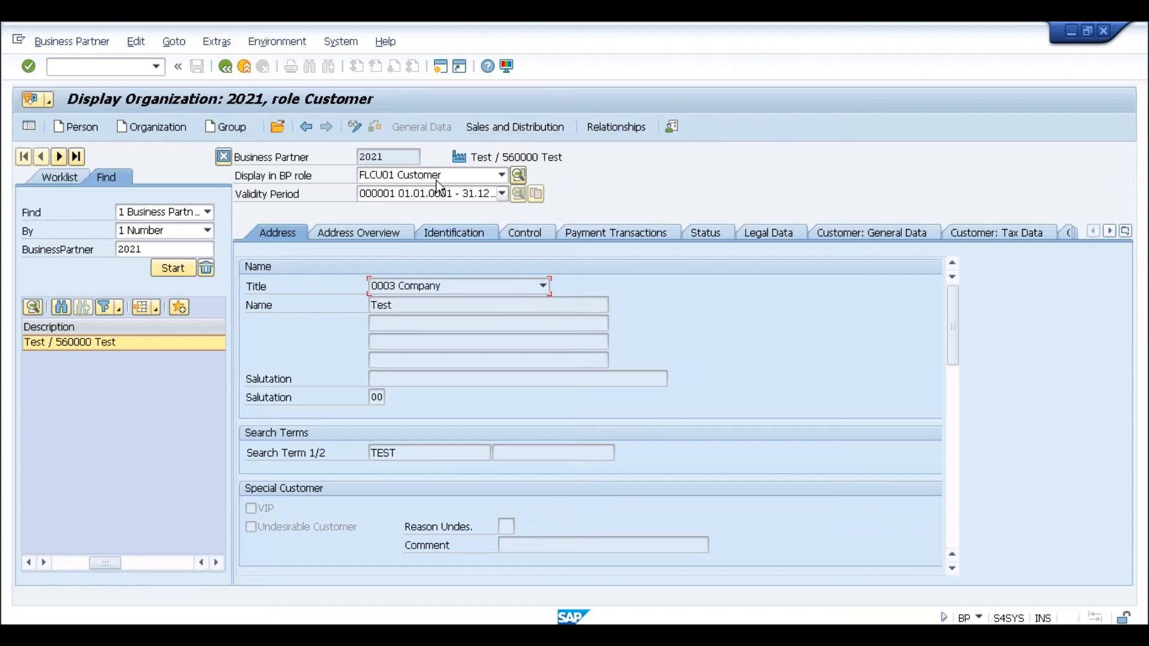
Display the Sales and Distribution data of the business partner and examine its Billing details, including the credit control area
left_click(499, 131)
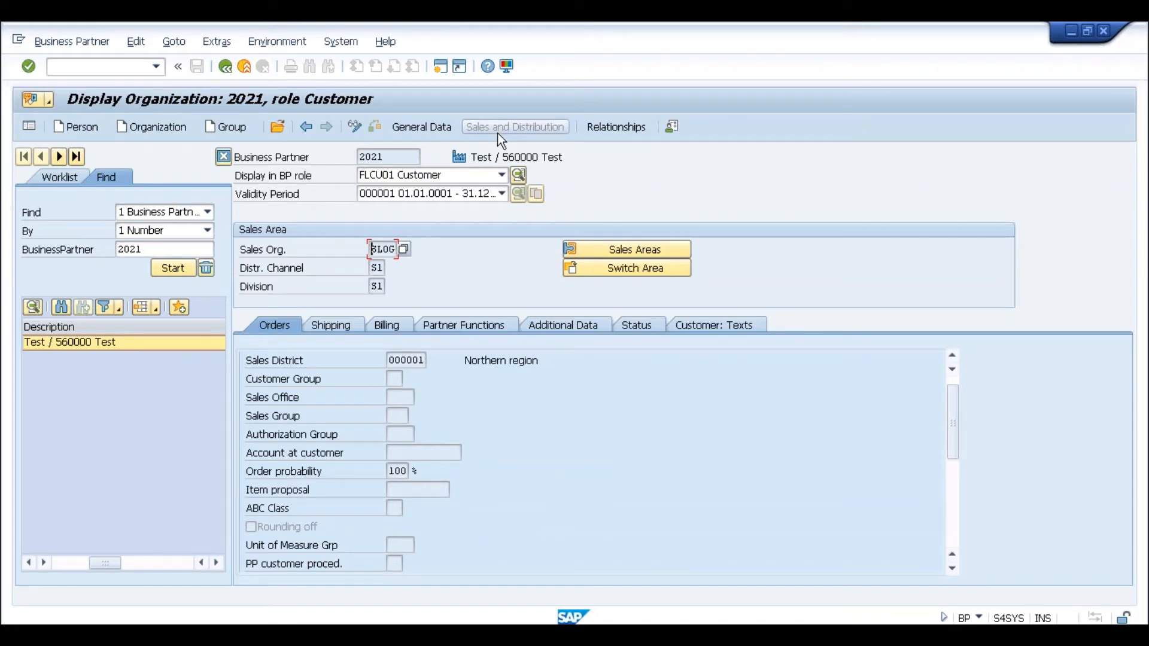
left_click(400, 320)
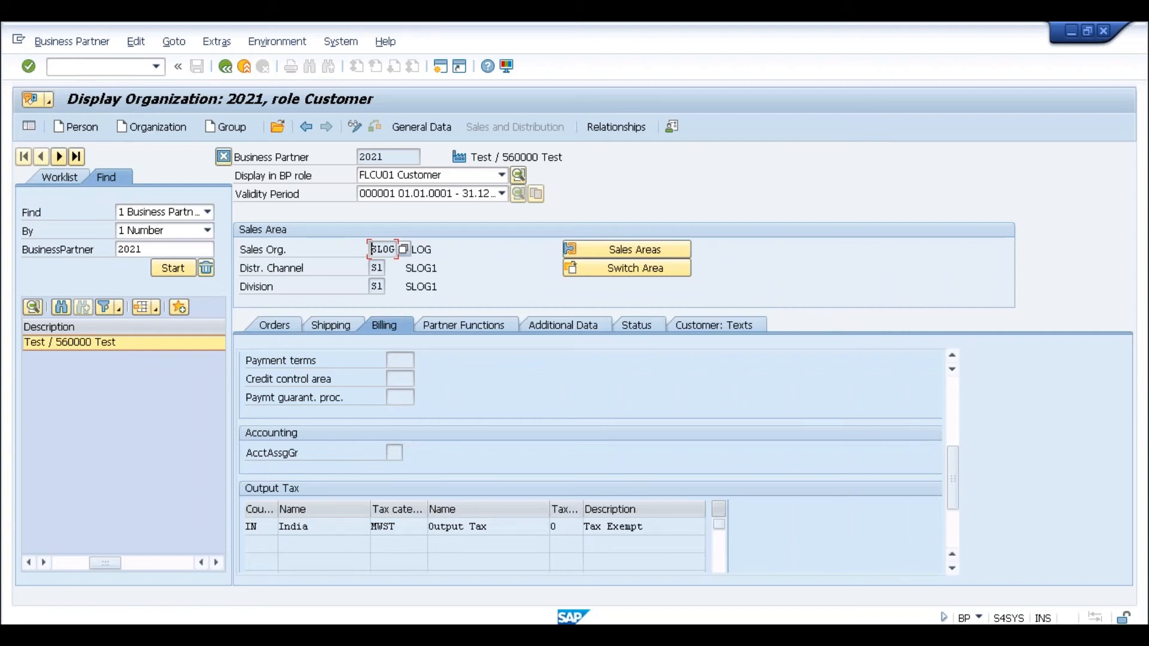
left_click(407, 382)
left_click(297, 380)
left_click_drag(251, 380, 250, 380)
left_click(250, 380)
Switch to Notepad, replace all the existing notes with the lines Group and Organization, and return to the business partner display
left_click(339, 619)
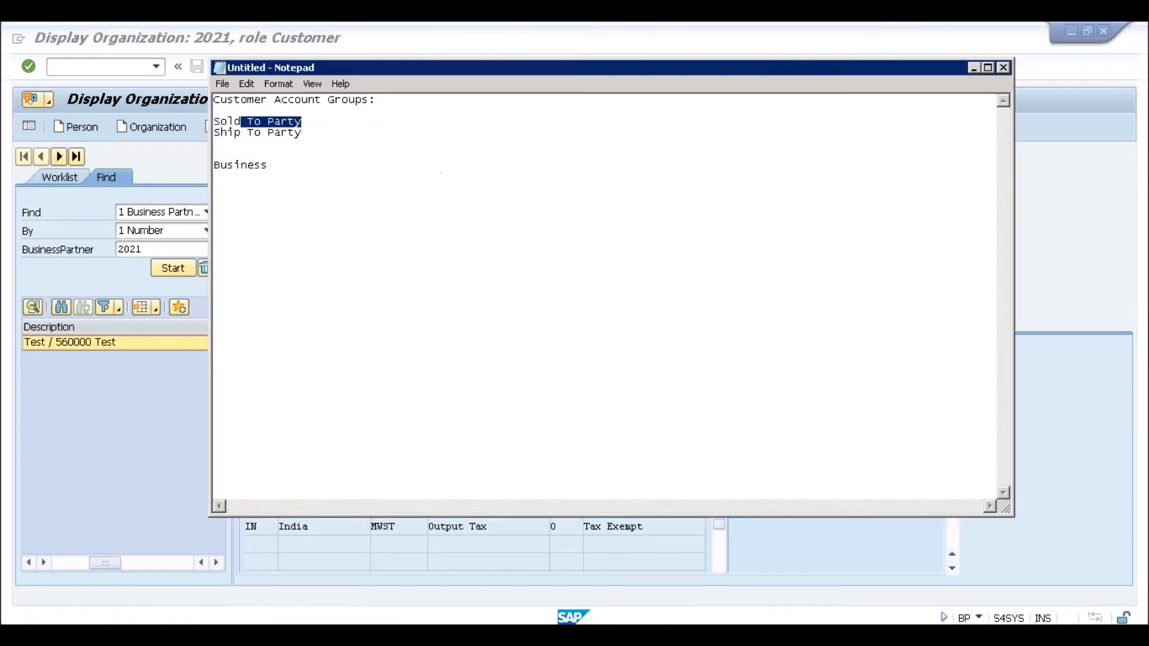
left_click(267, 165)
left_click_drag(265, 164, 209, 86)
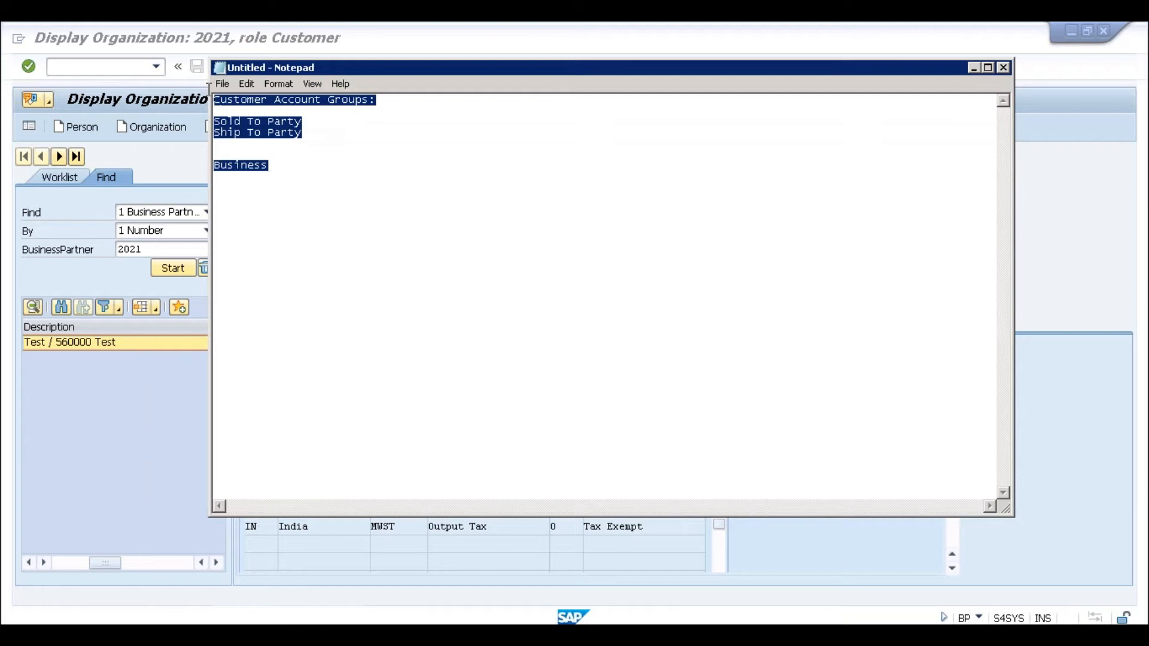
type("Group")
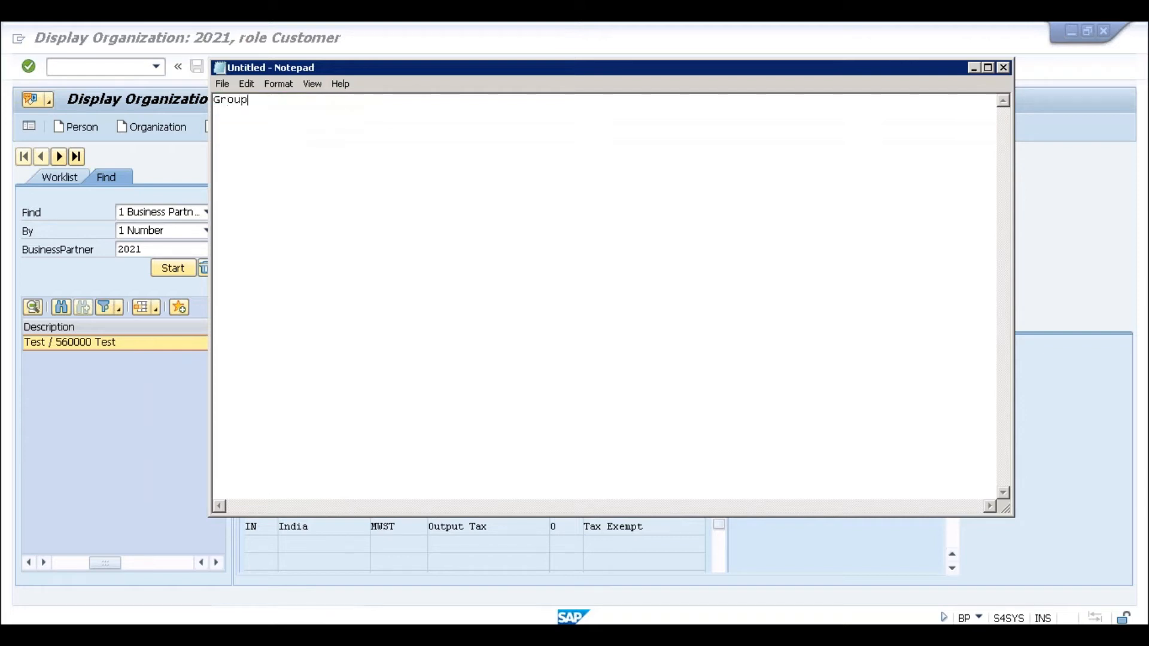
key("Return")
type("Orgni")
type("tion")
key("Return")
key("alt+Tab")
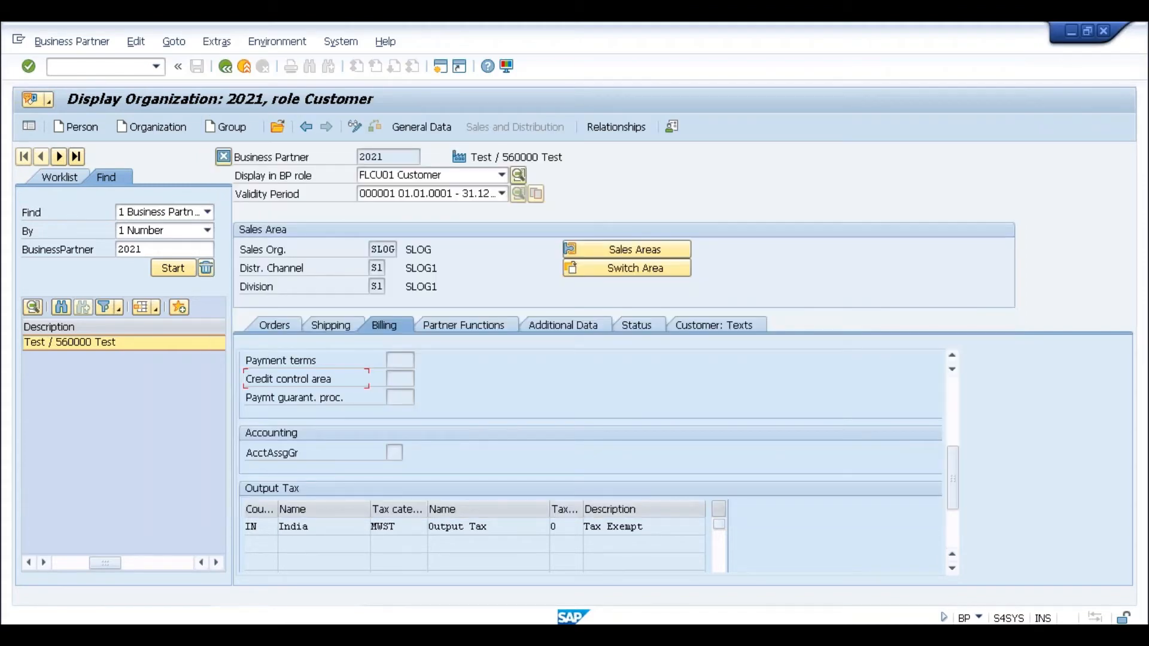
Start creating a new organization business partner in the BP role FLCU00 FI Customer
mouse_move(718, 30)
left_click(156, 127)
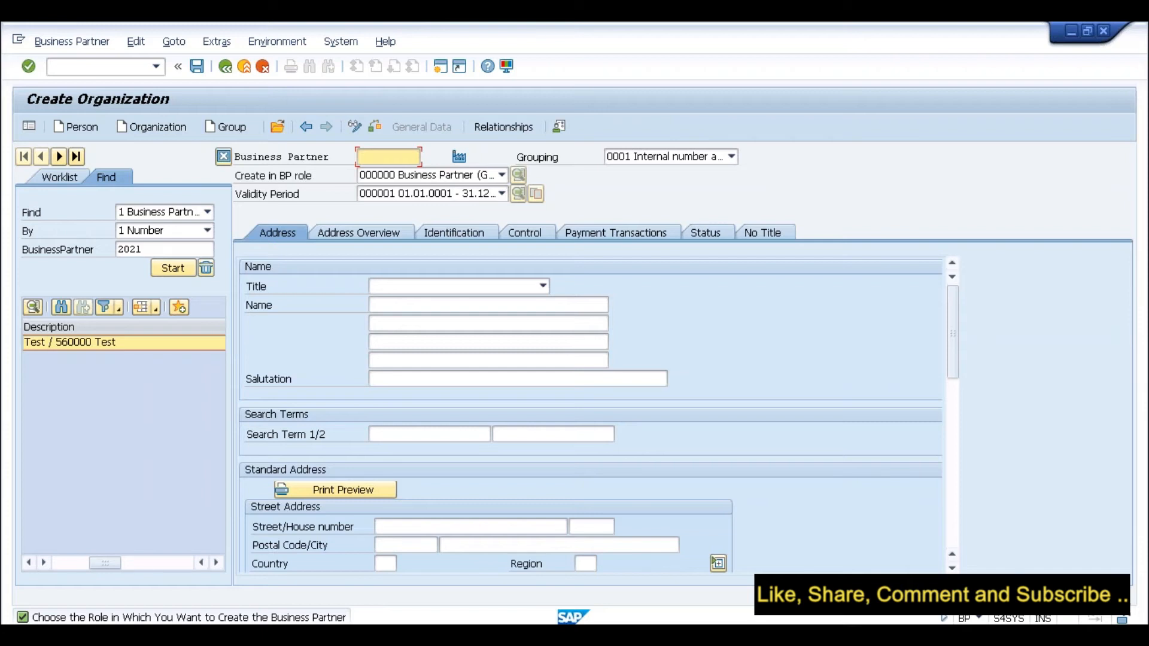
left_click(415, 178)
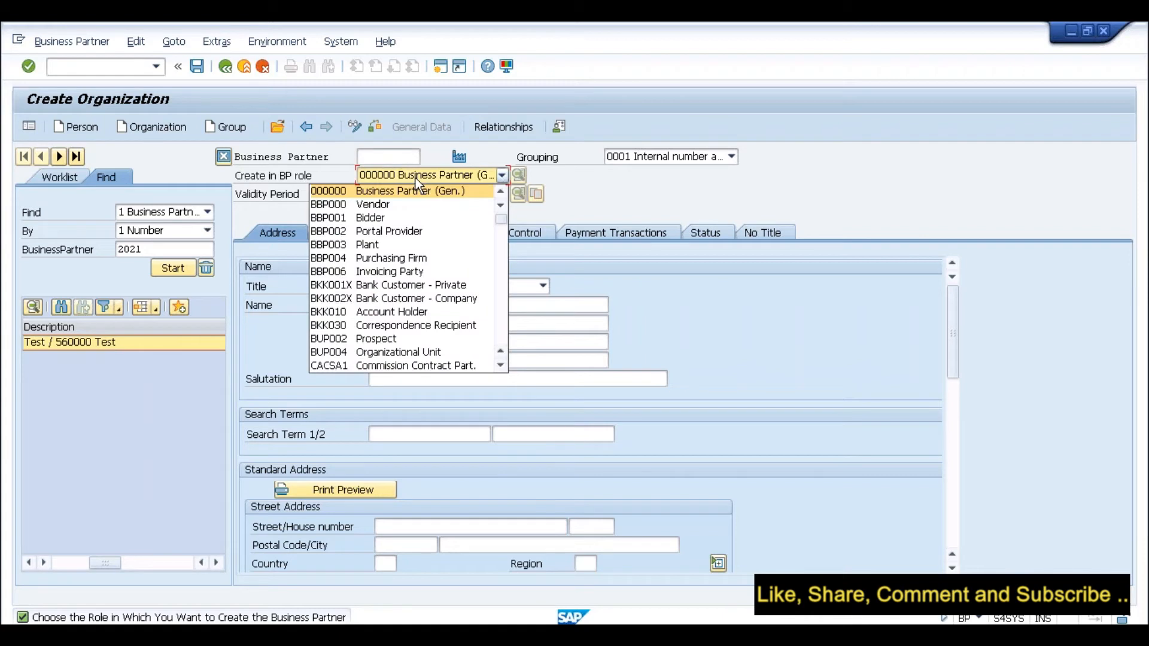
left_click(499, 250)
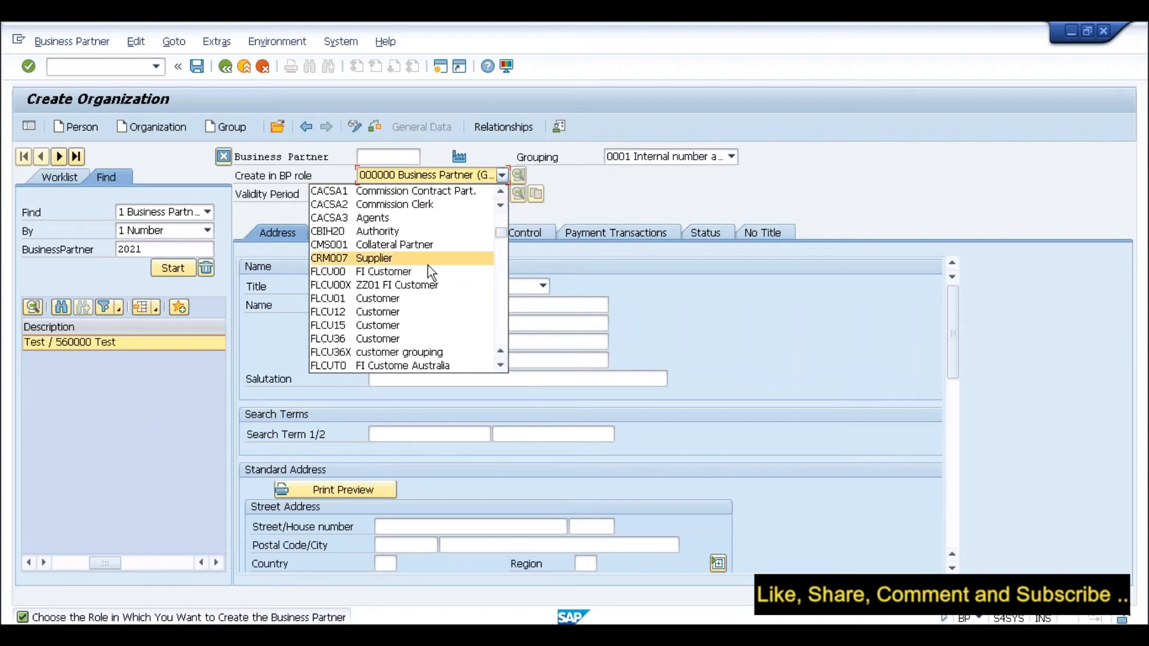
left_click(410, 272)
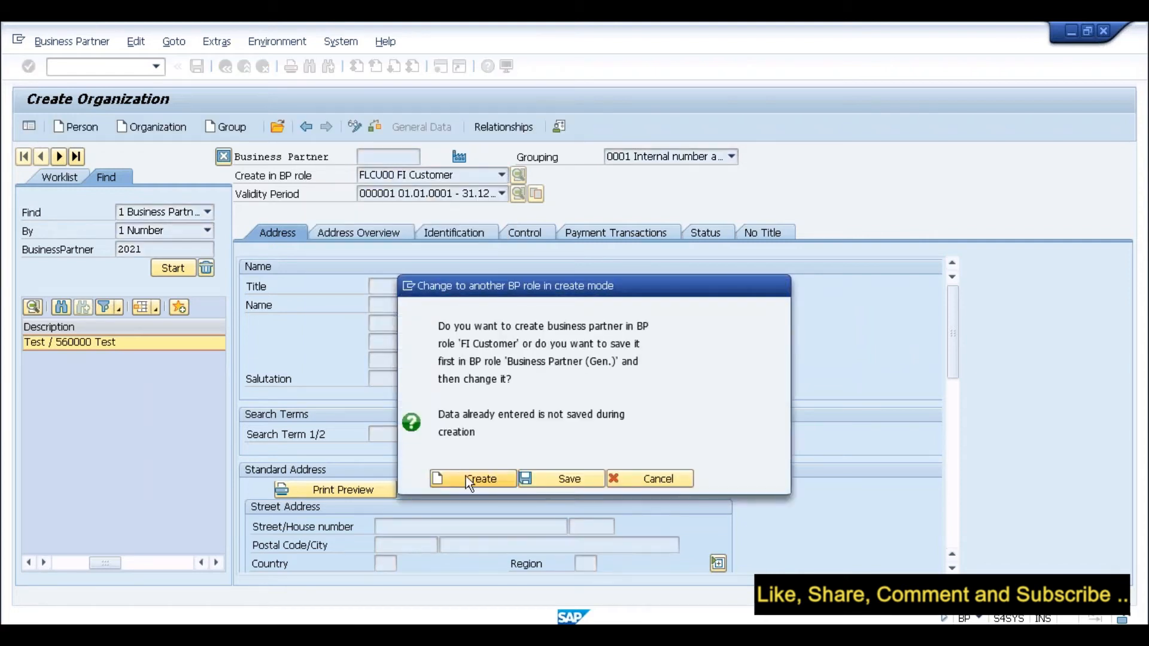
left_click(466, 476)
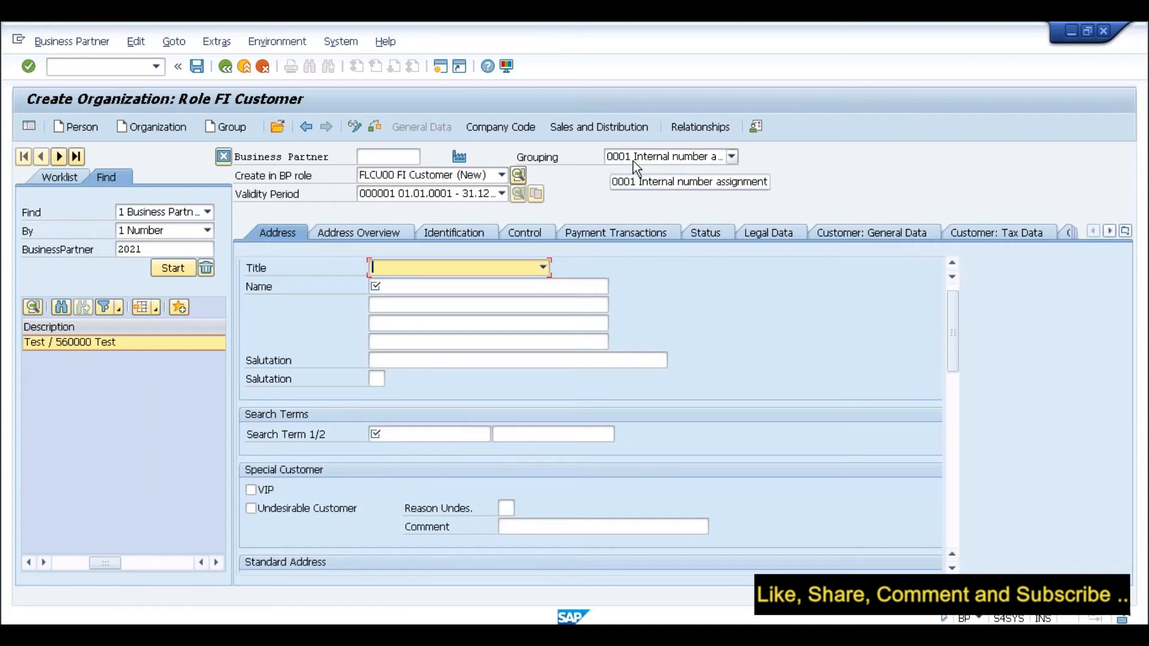
Examine the BP roles offered for the new organization, keeping FLCU00 FI Customer selected
left_click(483, 175)
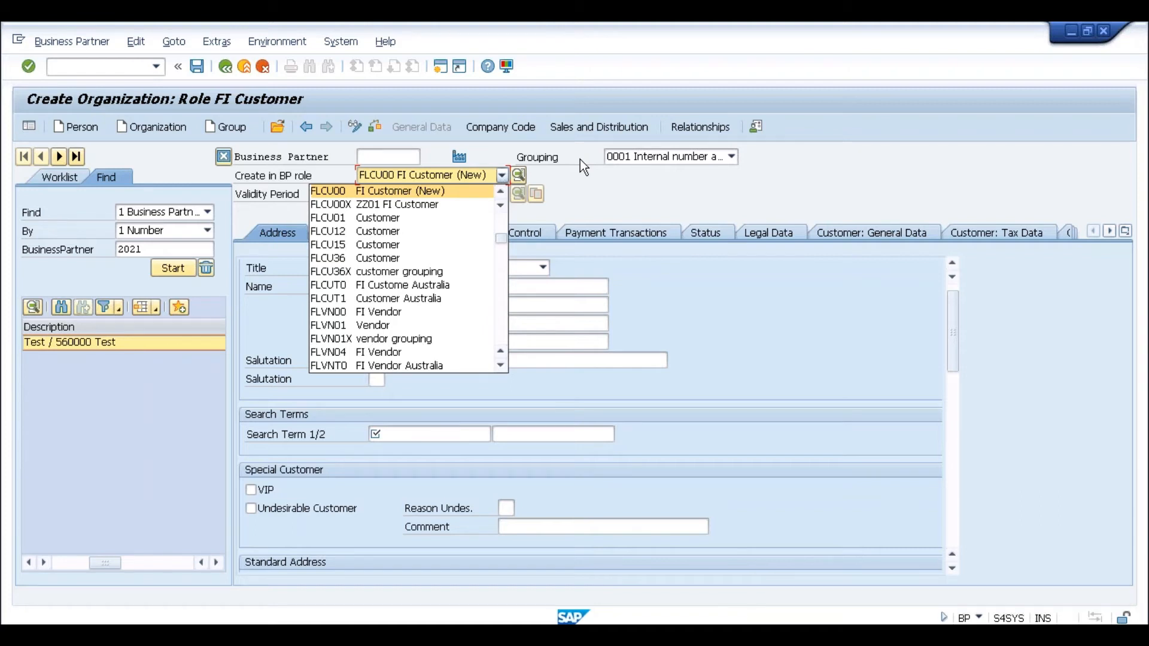
left_click(580, 180)
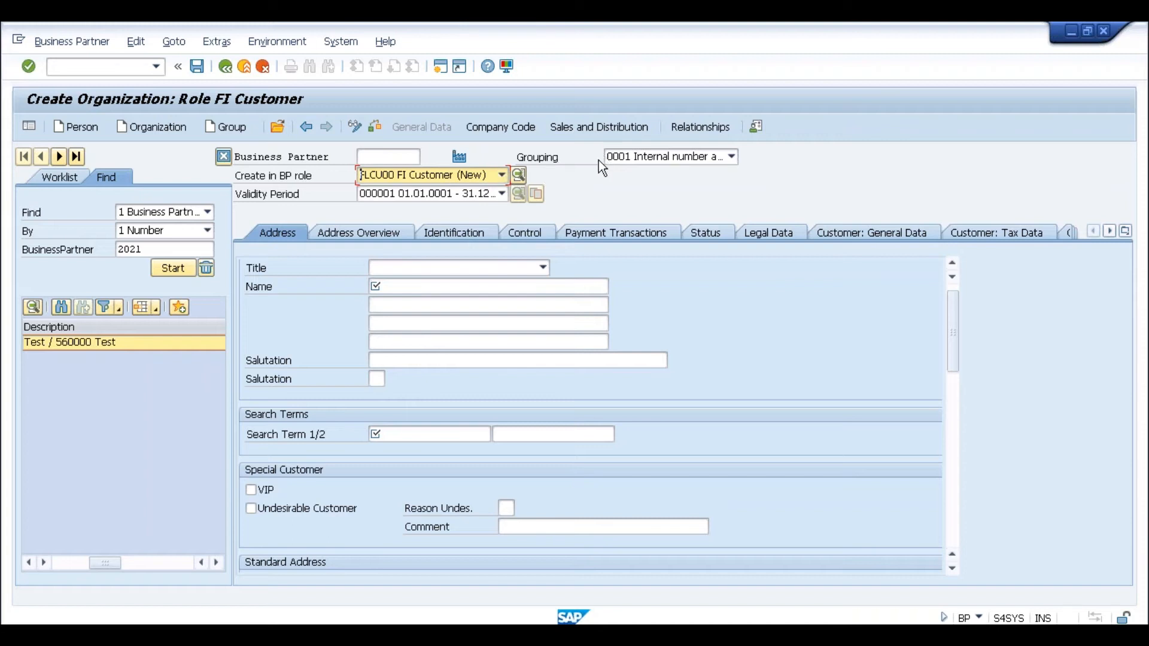
left_click(487, 178)
left_click(487, 179)
left_click(500, 174)
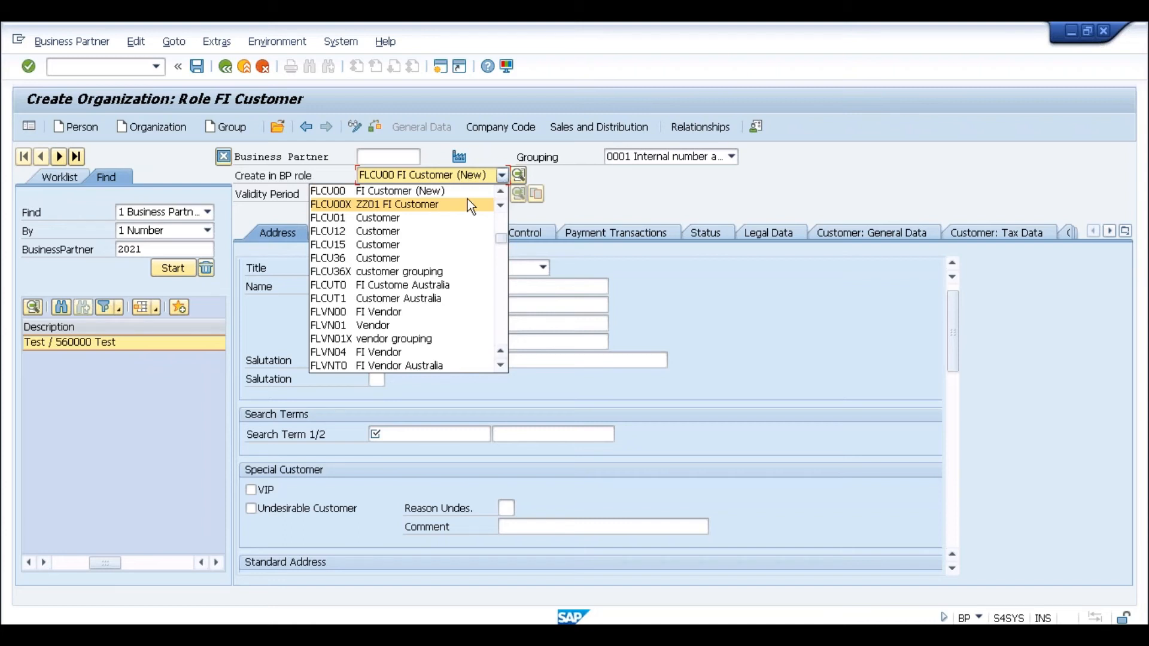
left_click(474, 179)
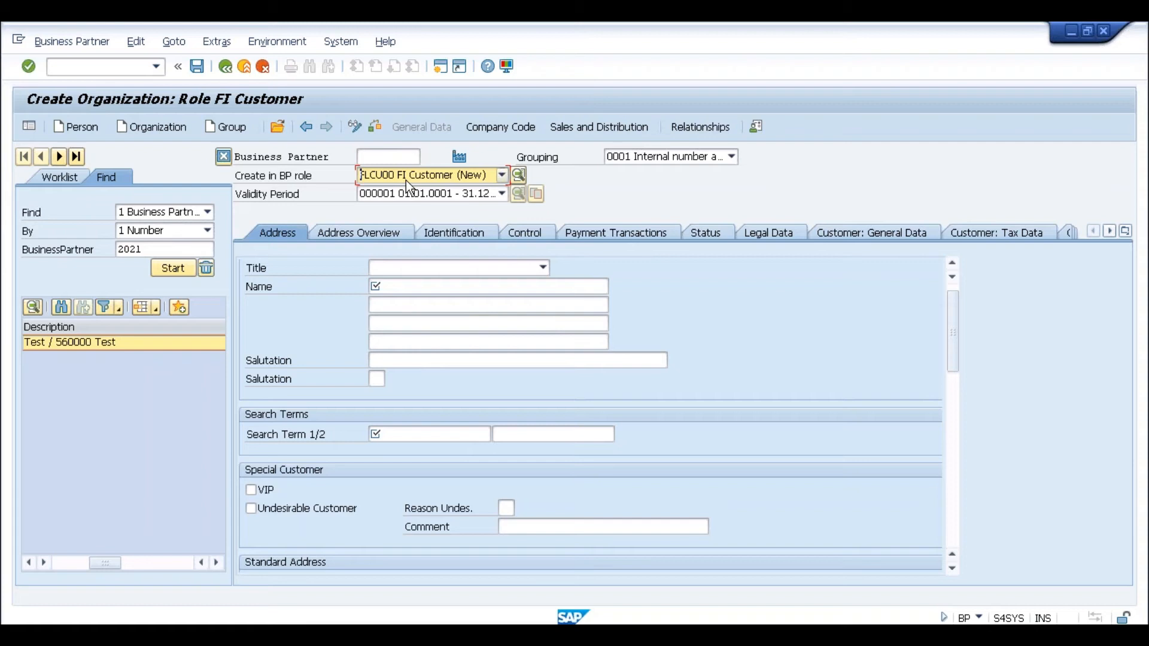
Switch to the other SAP session and open the SAP Reference IMG through transaction SPRO
key("alt+Tab")
key("alt+Tab")
left_click(126, 67)
type("/n")
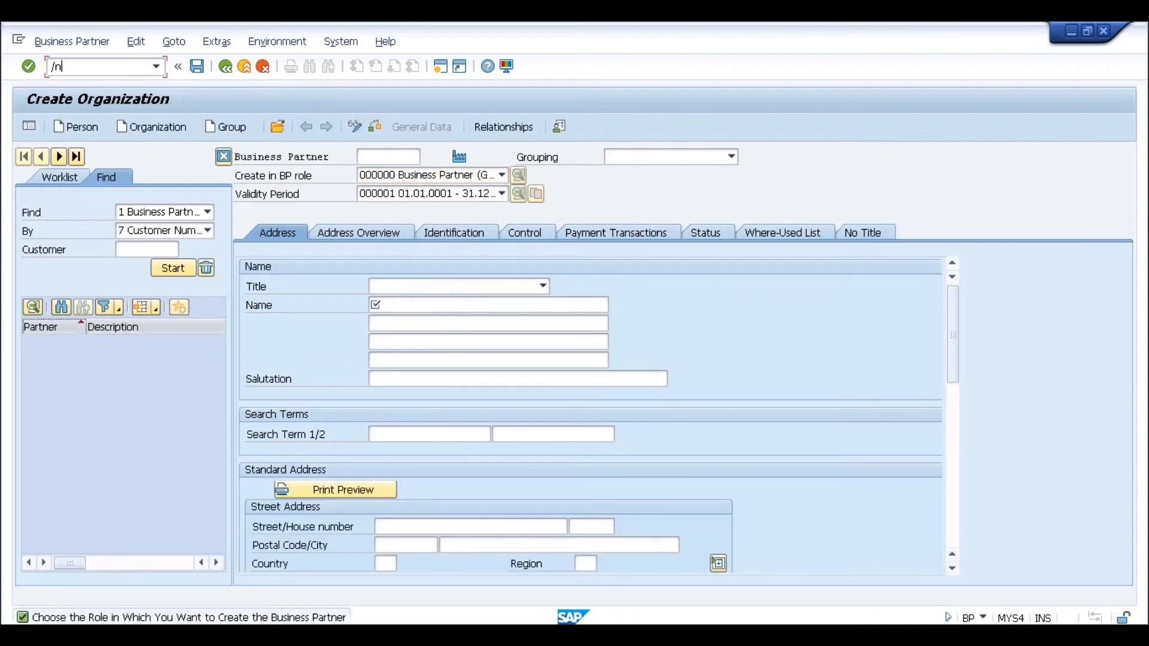
type("spro")
key("Return")
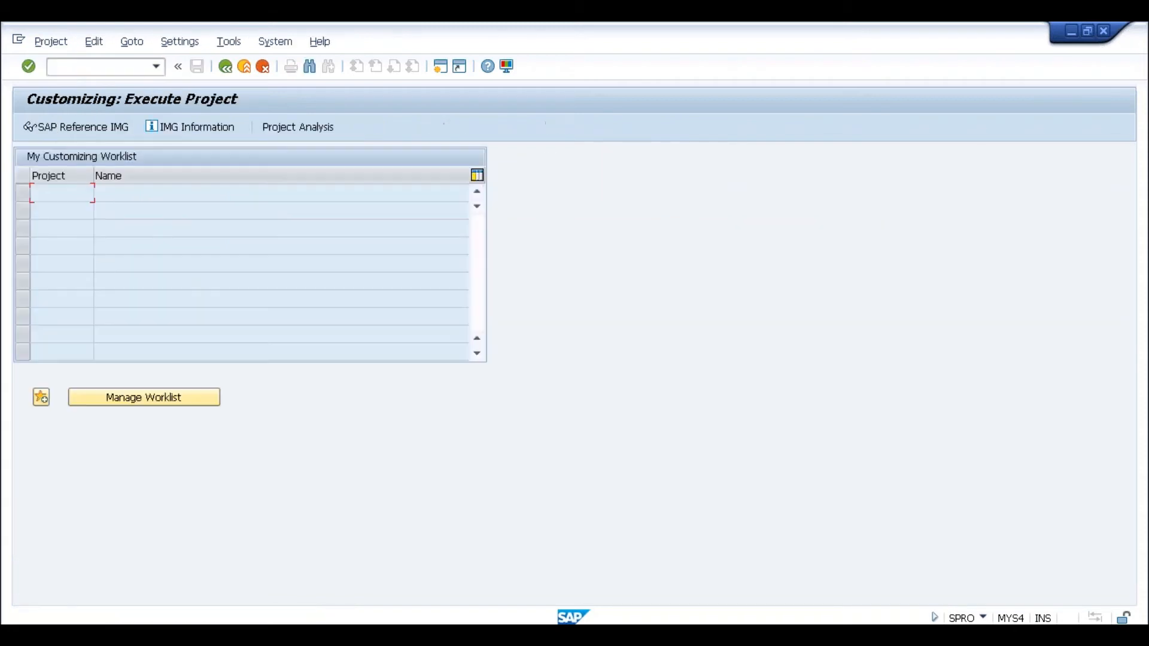
left_click(91, 129)
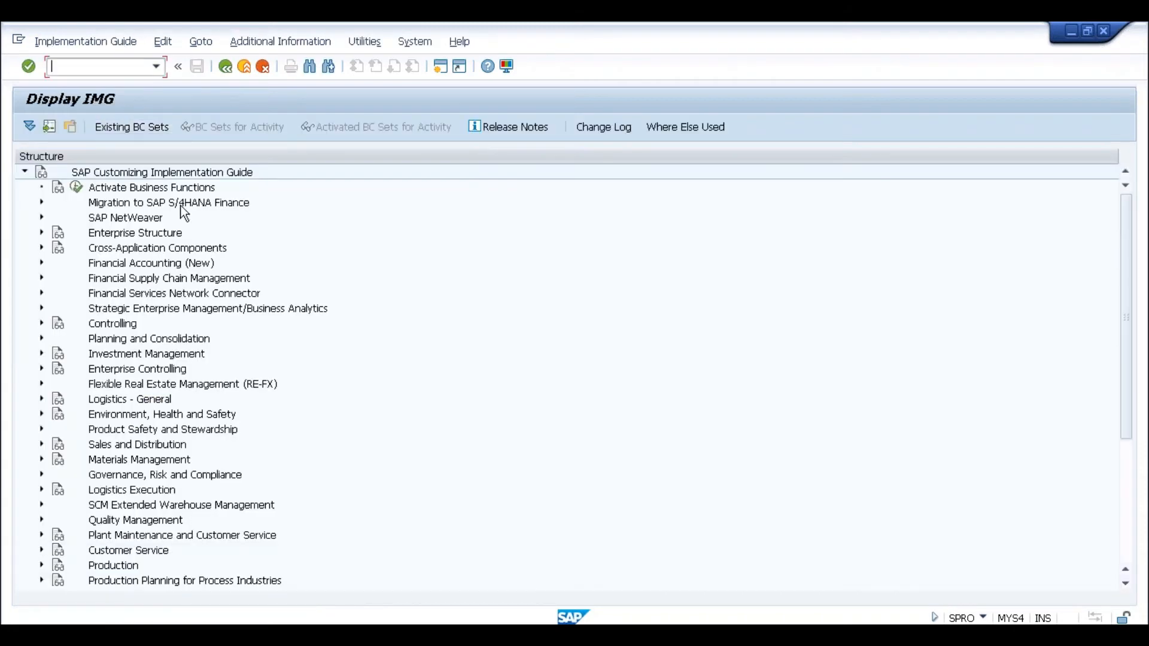
Expand Cross-Application Components, SAP Business Partner, Business Partner and Basic Settings down to the Business Partner Roles activities
left_click(41, 247)
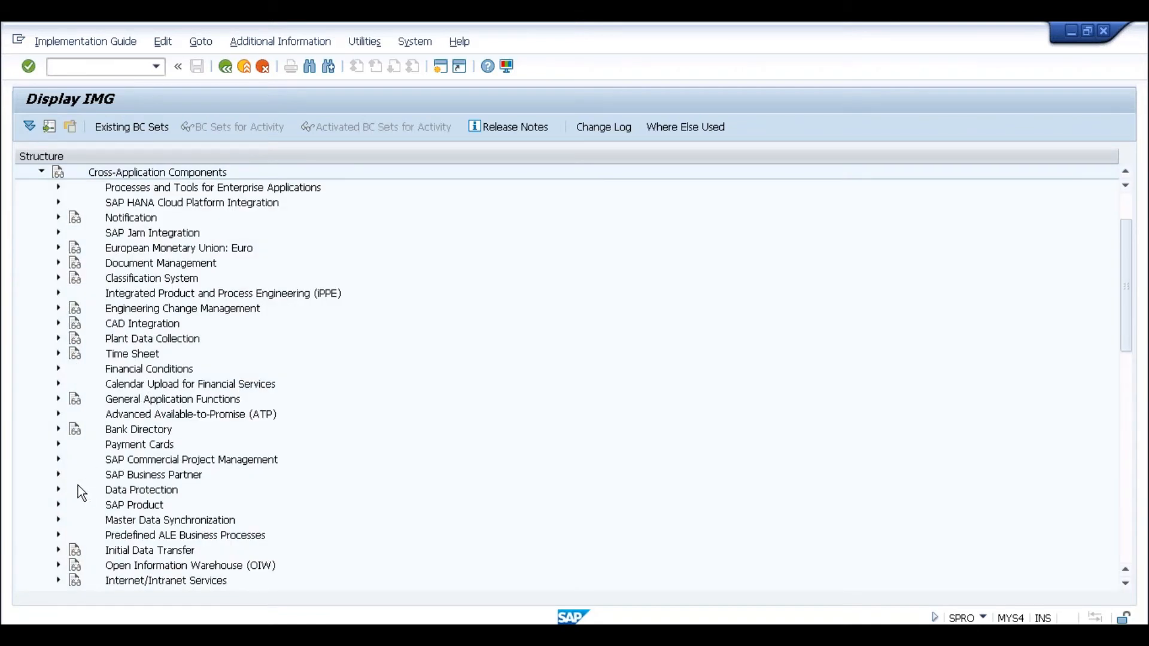
left_click(58, 475)
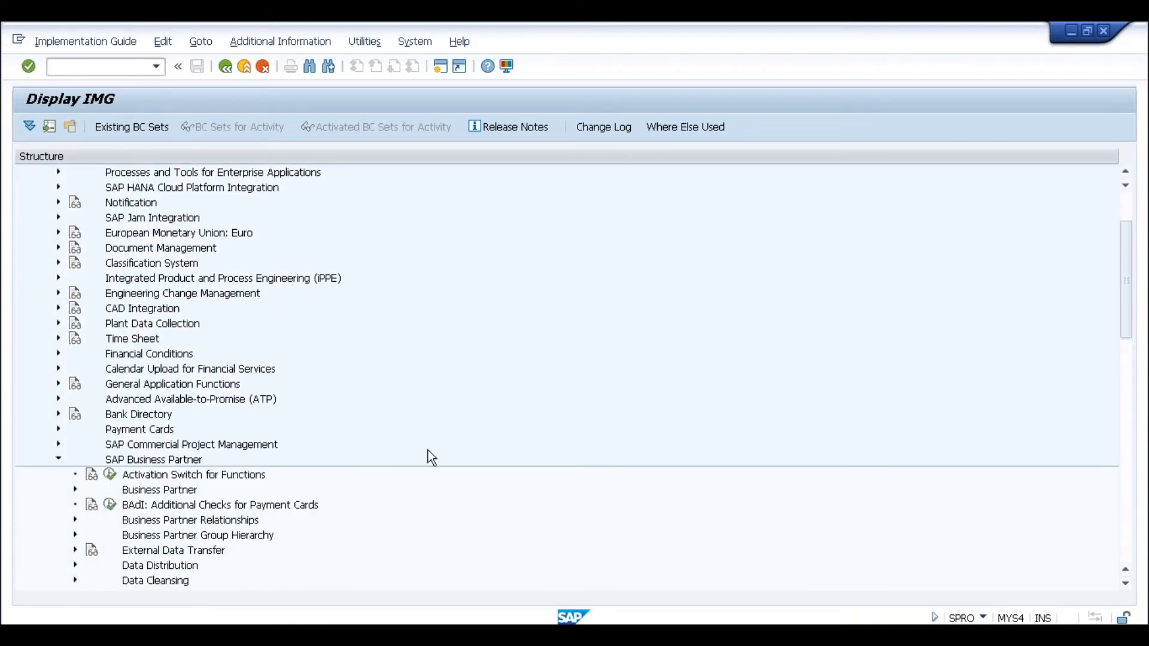
left_click_drag(1127, 328, 1128, 367)
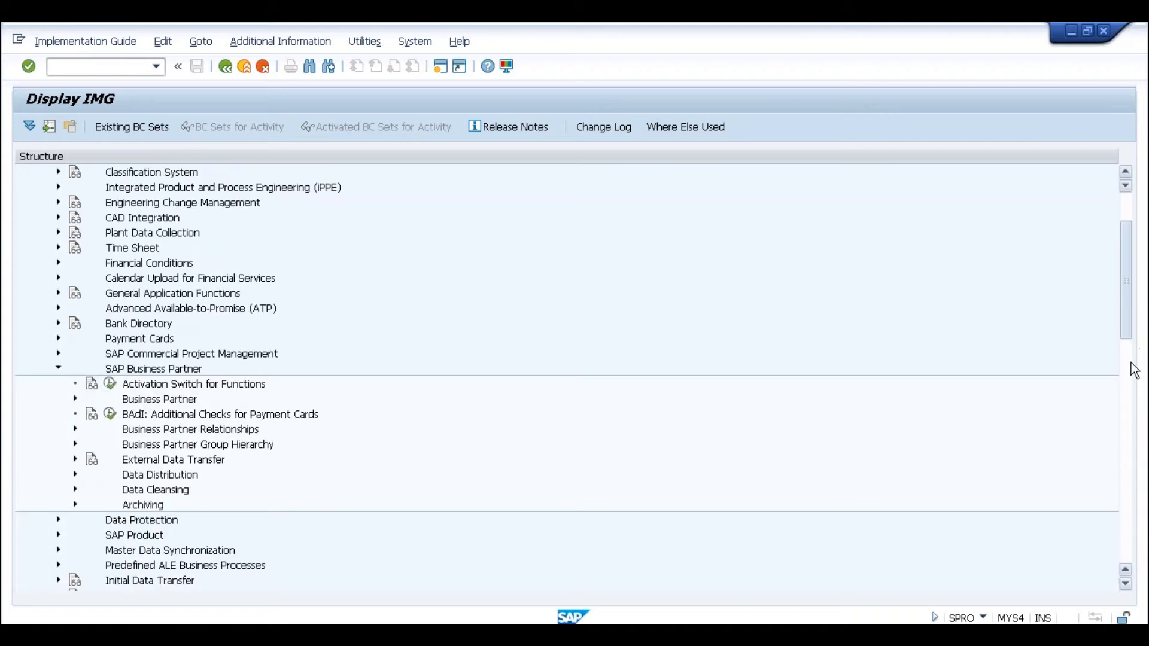
left_click(74, 354)
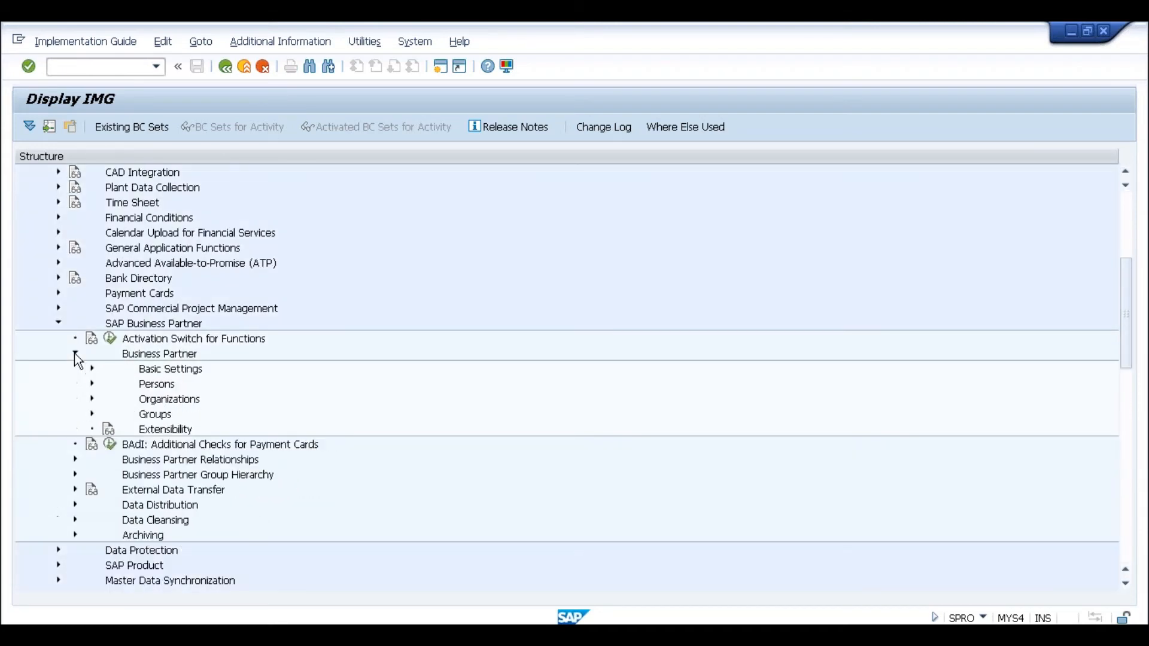
left_click(92, 369)
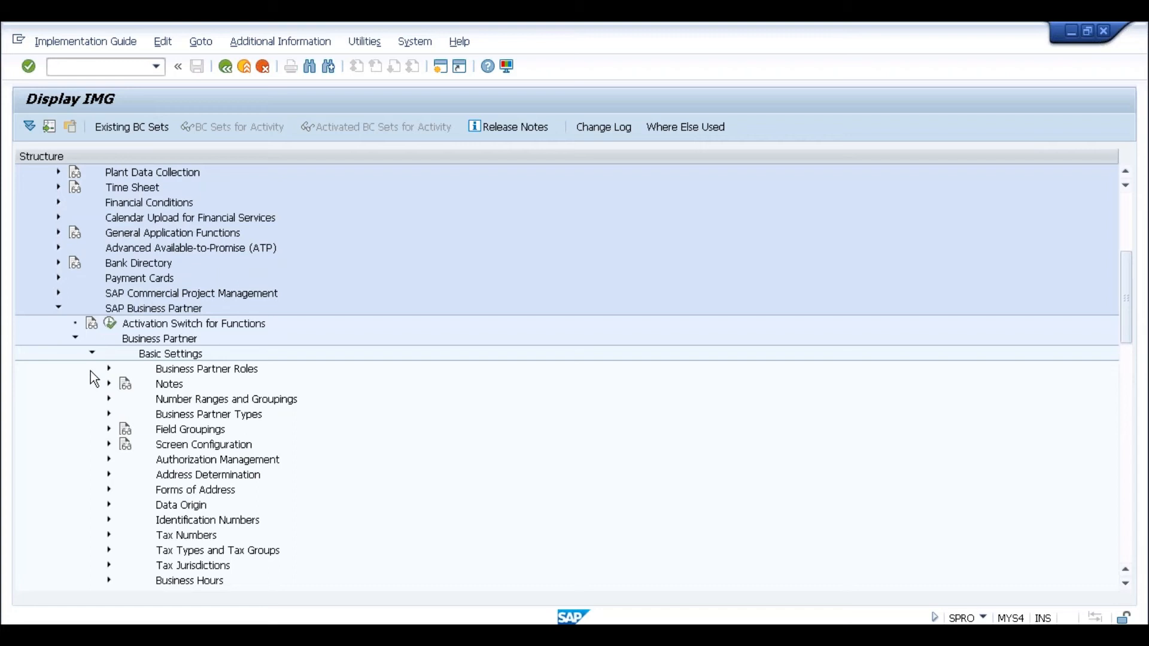
left_click(108, 373)
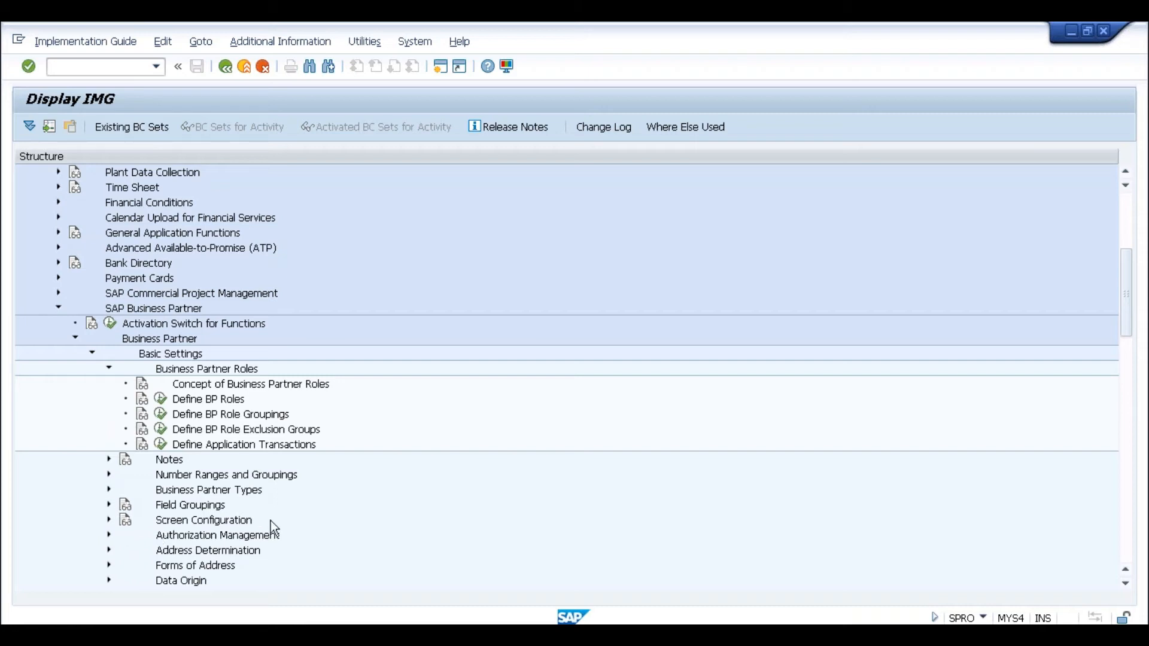
View the role grouping entries in the Define BP Role Groupings activity and return to the implementation guide
left_click(109, 475)
left_click(110, 476)
left_click(161, 416)
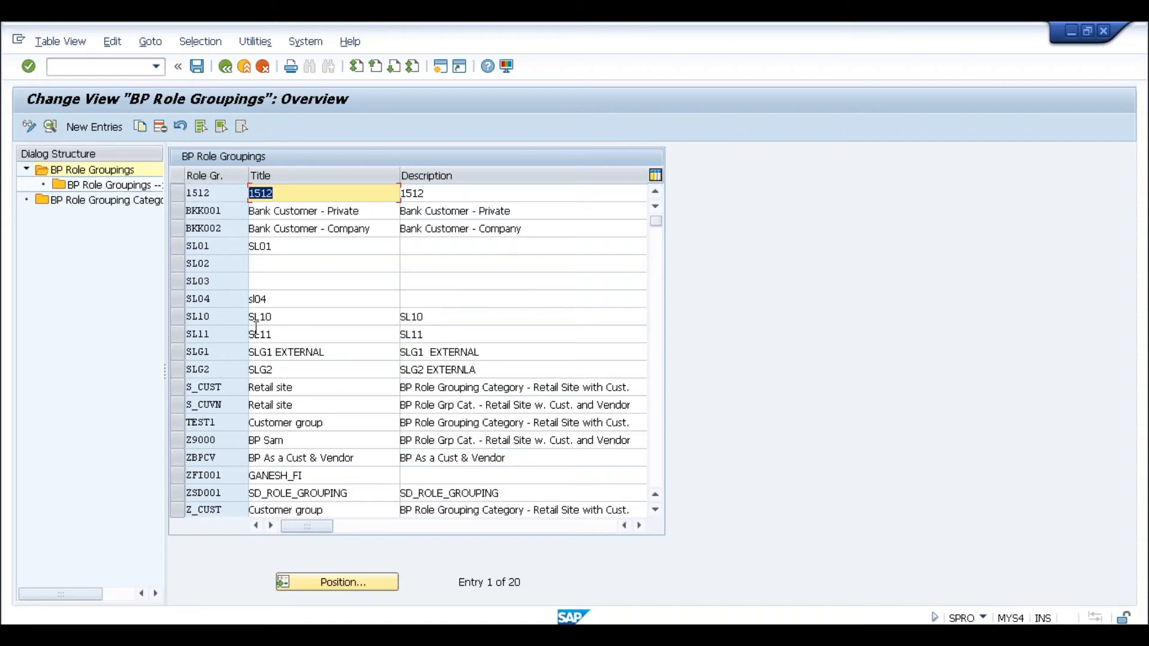
left_click(227, 70)
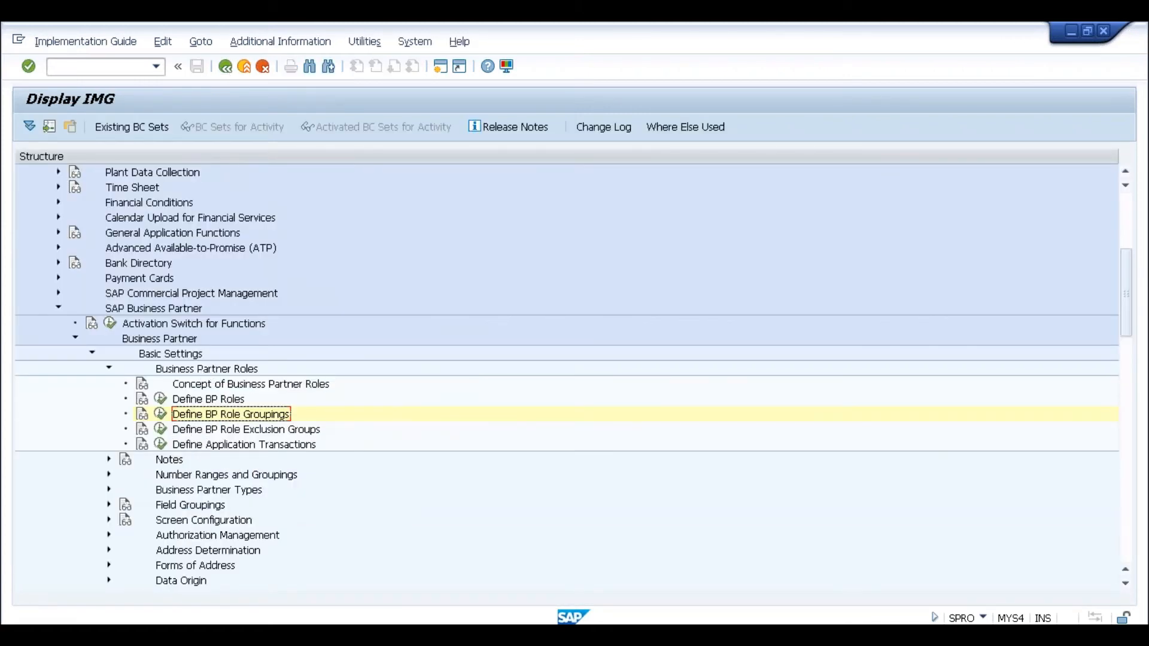
left_click(109, 369)
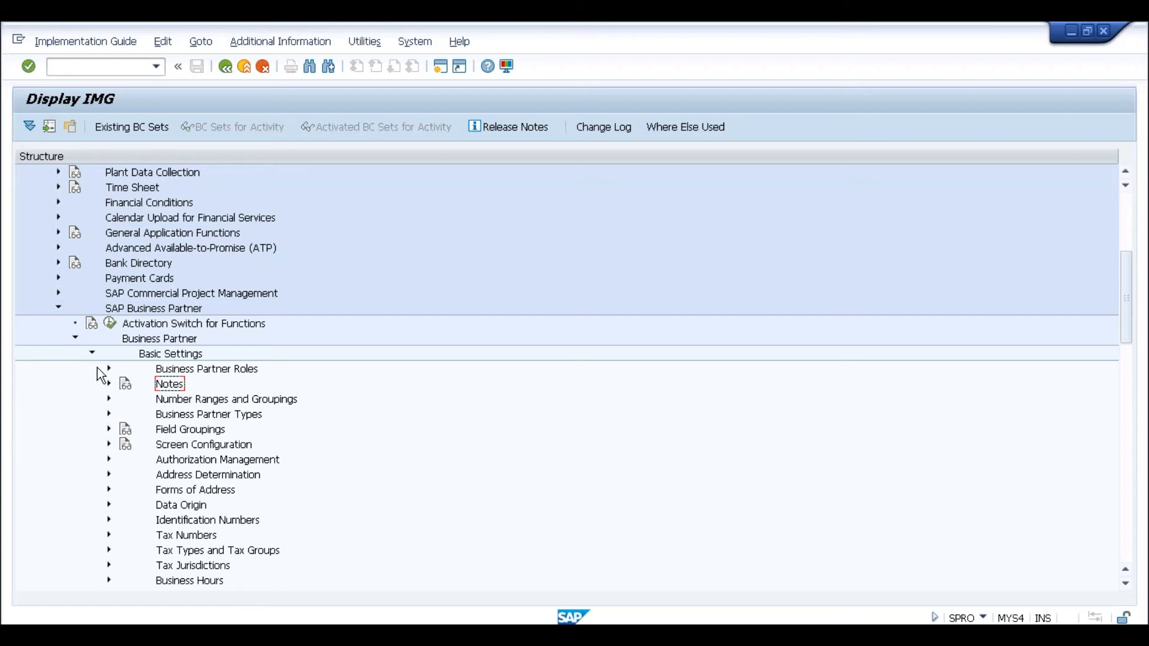
left_click(92, 355)
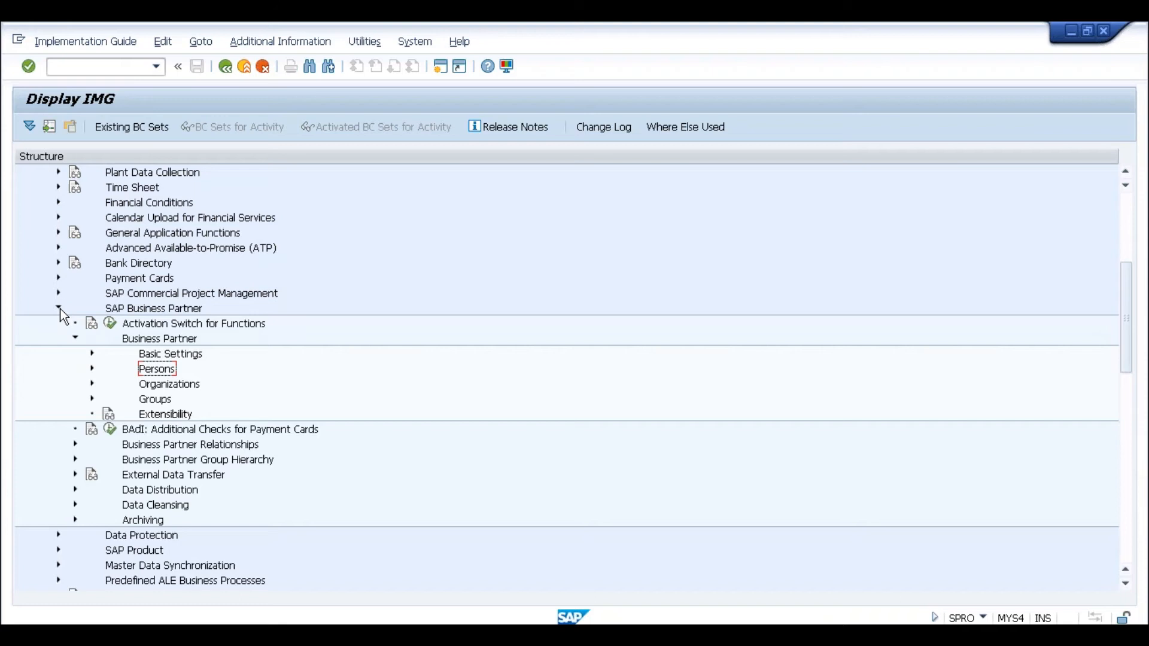
left_click(91, 354)
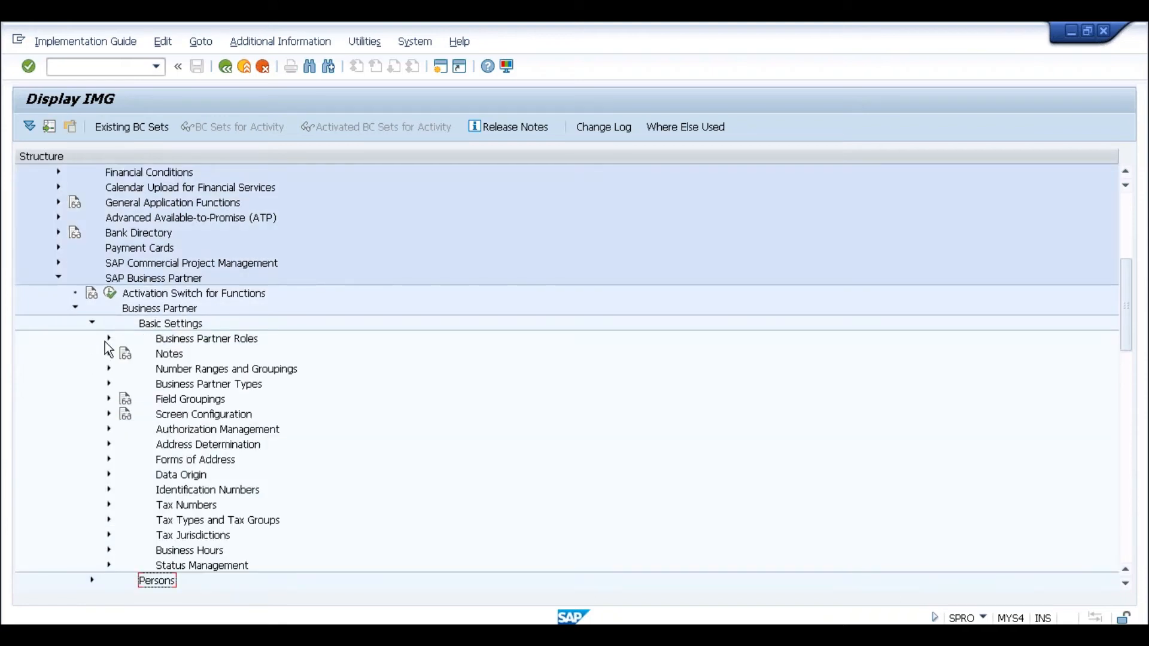
left_click(107, 340)
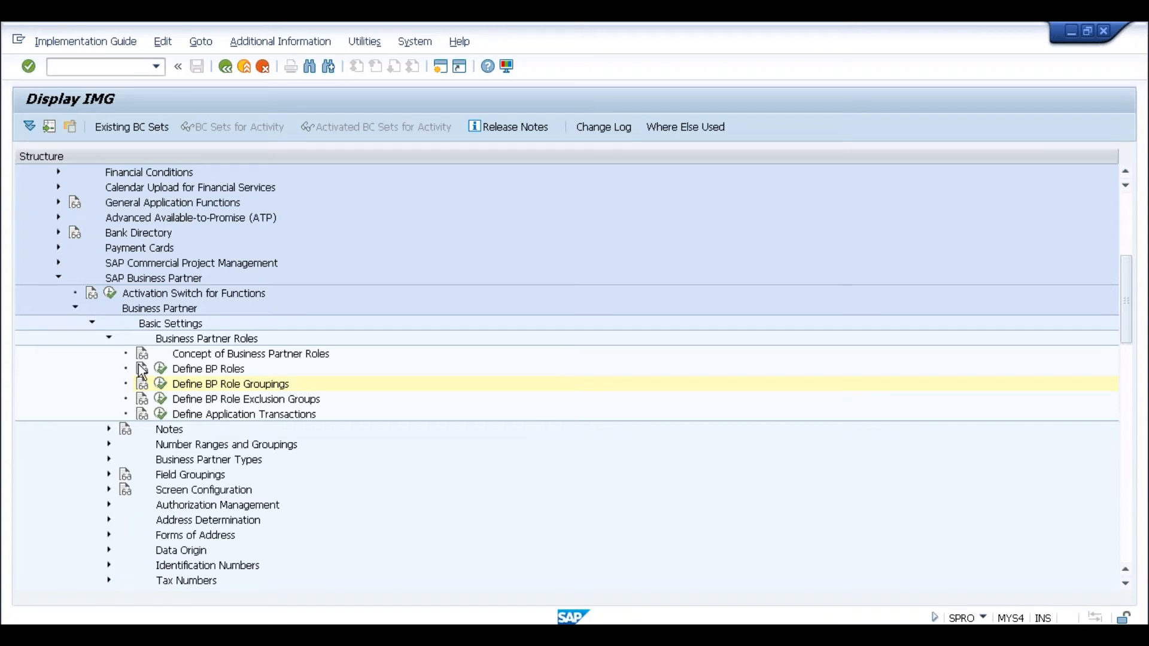
Open Define BP Role Groupings and examine the BP roles assigned to role grouping SL02
left_click(160, 384)
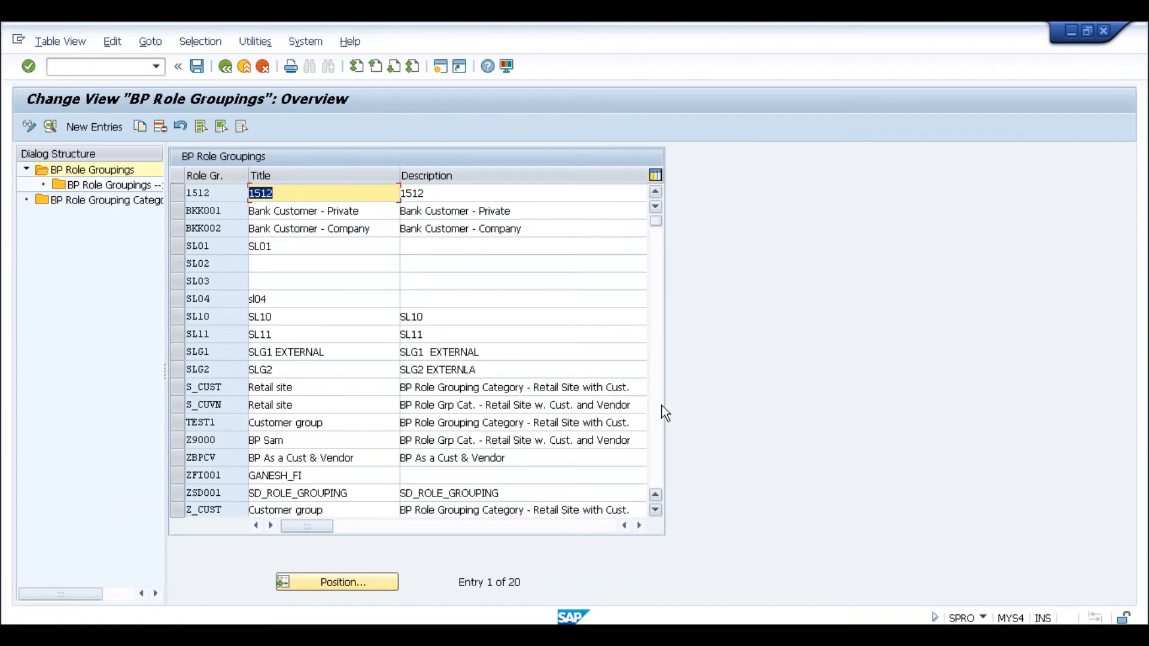
double_click(103, 187)
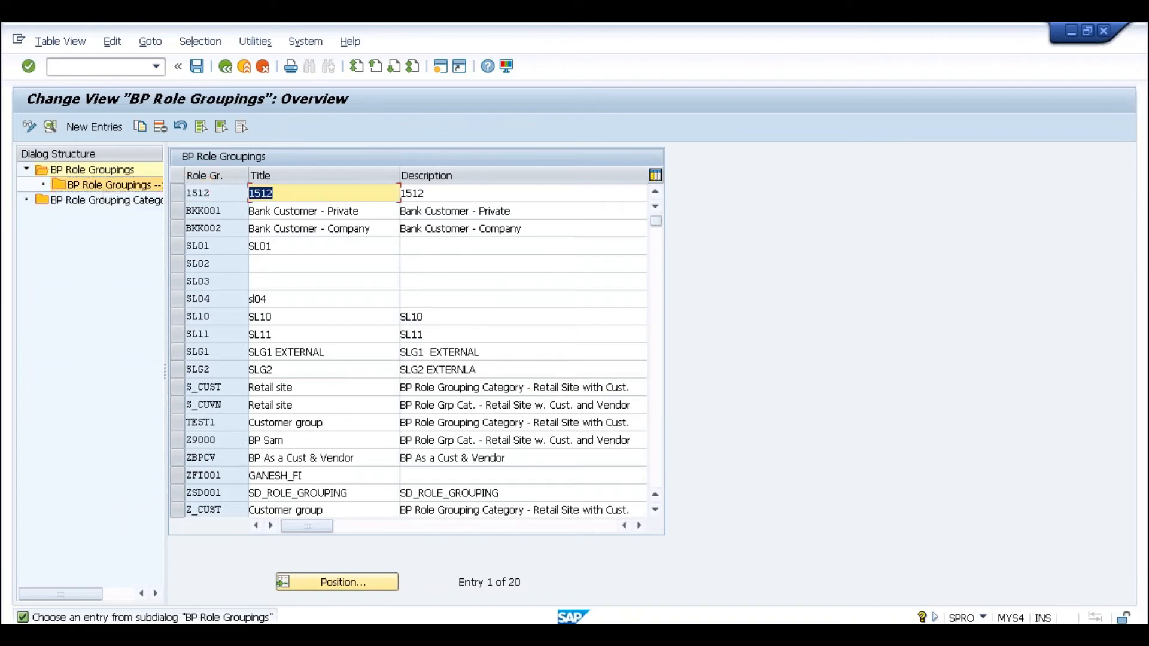
left_click(213, 269)
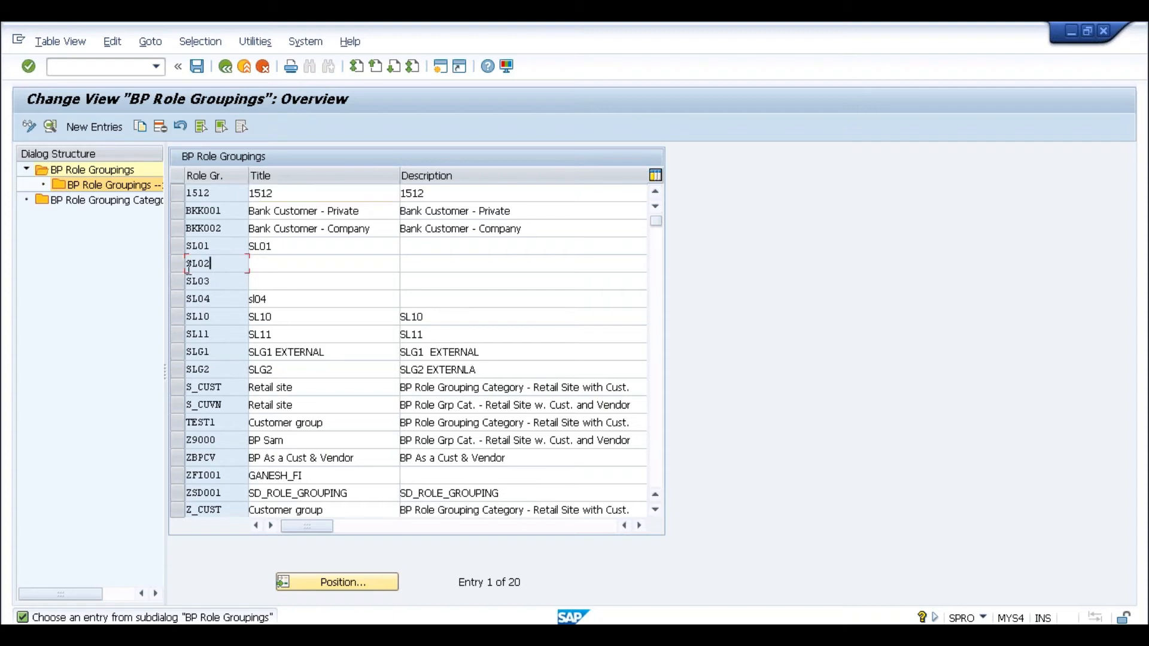
double_click(135, 185)
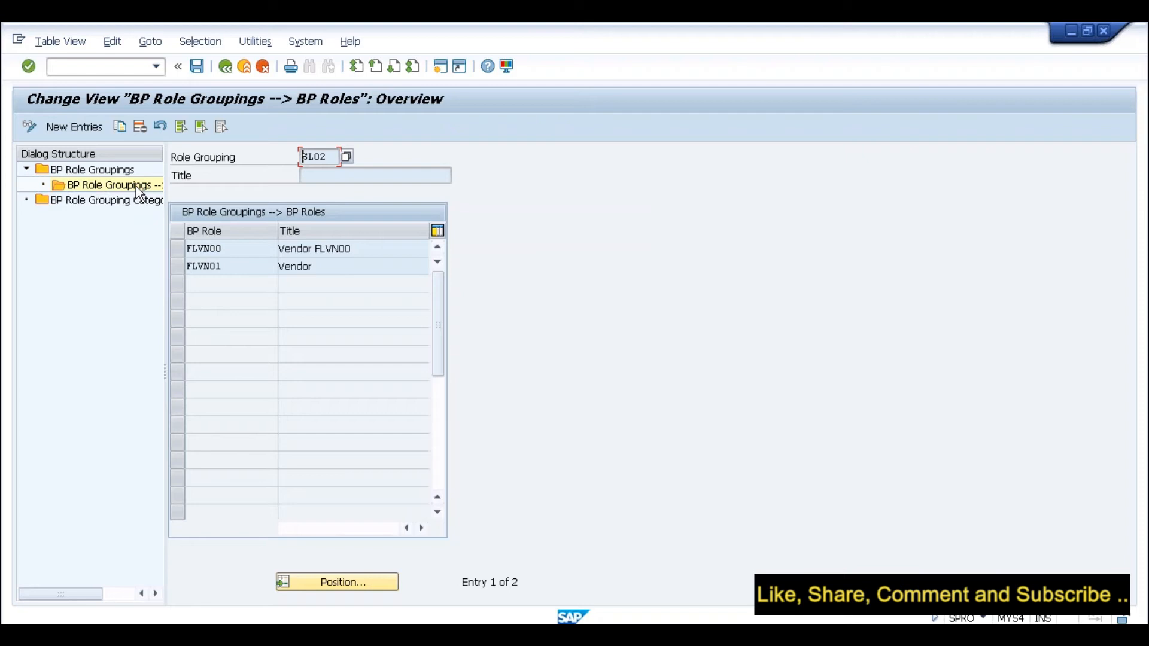
left_click(232, 248)
left_click(234, 264)
left_click(320, 266)
left_click(363, 253)
Review the BP Role Grouping Categories, and return to the BP Role Groupings overview to look through its entries
double_click(127, 201)
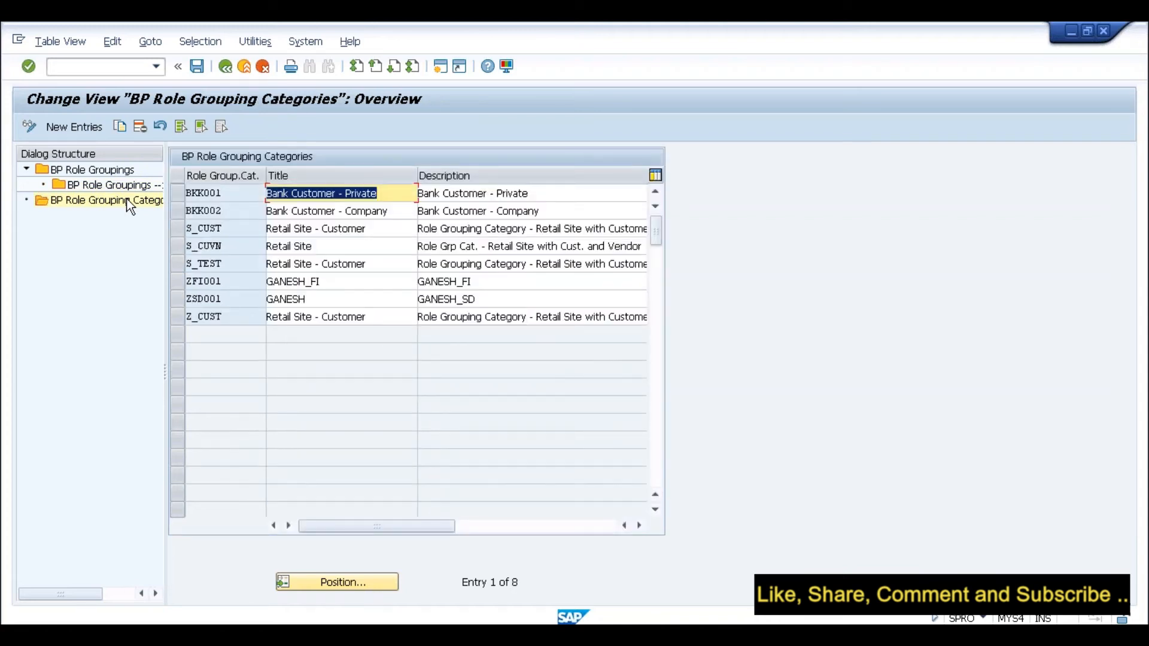
double_click(113, 172)
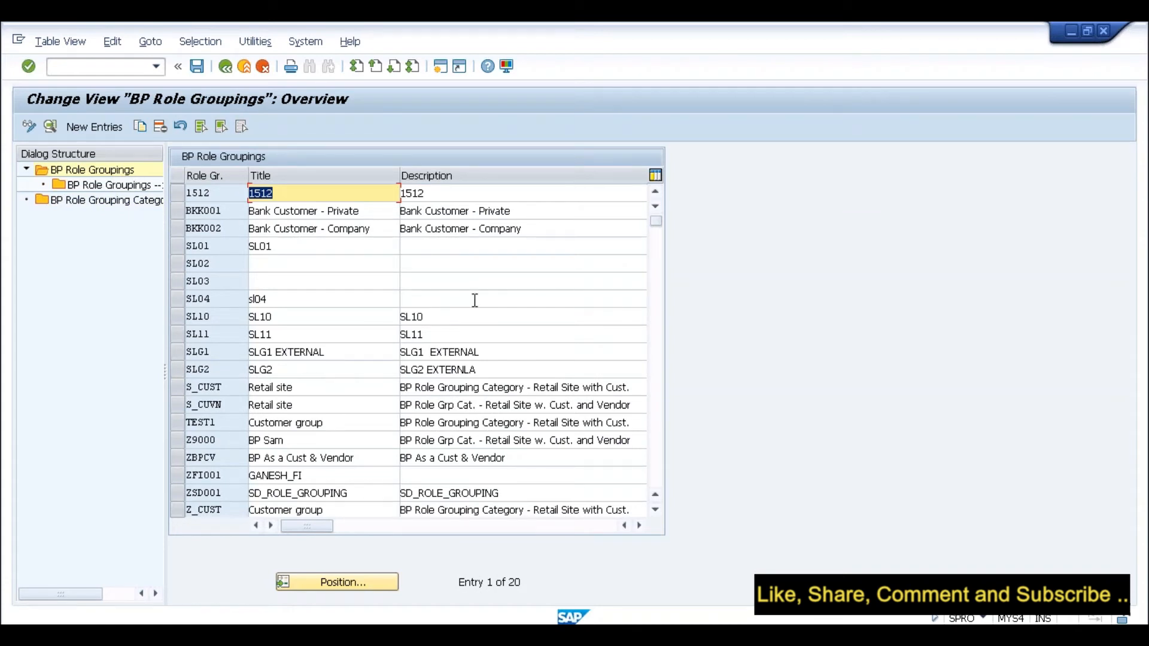
left_click(656, 310)
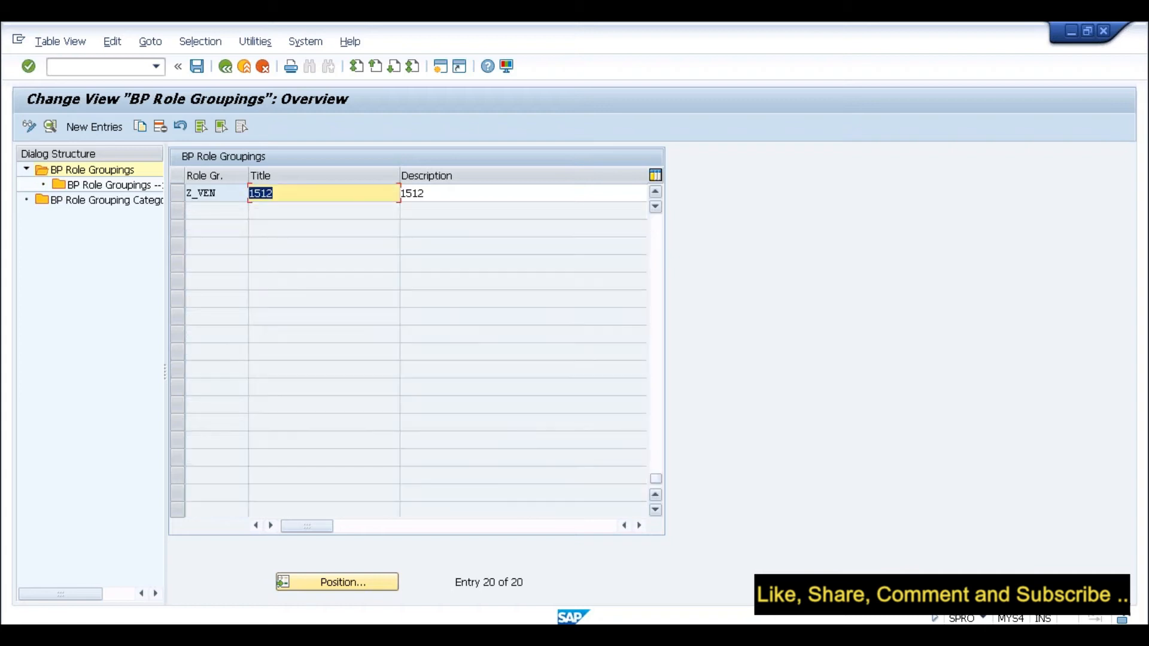
Look through the BP Role Groupings list and the BP Role Grouping Categories, and return to the groupings overview
left_click(661, 283)
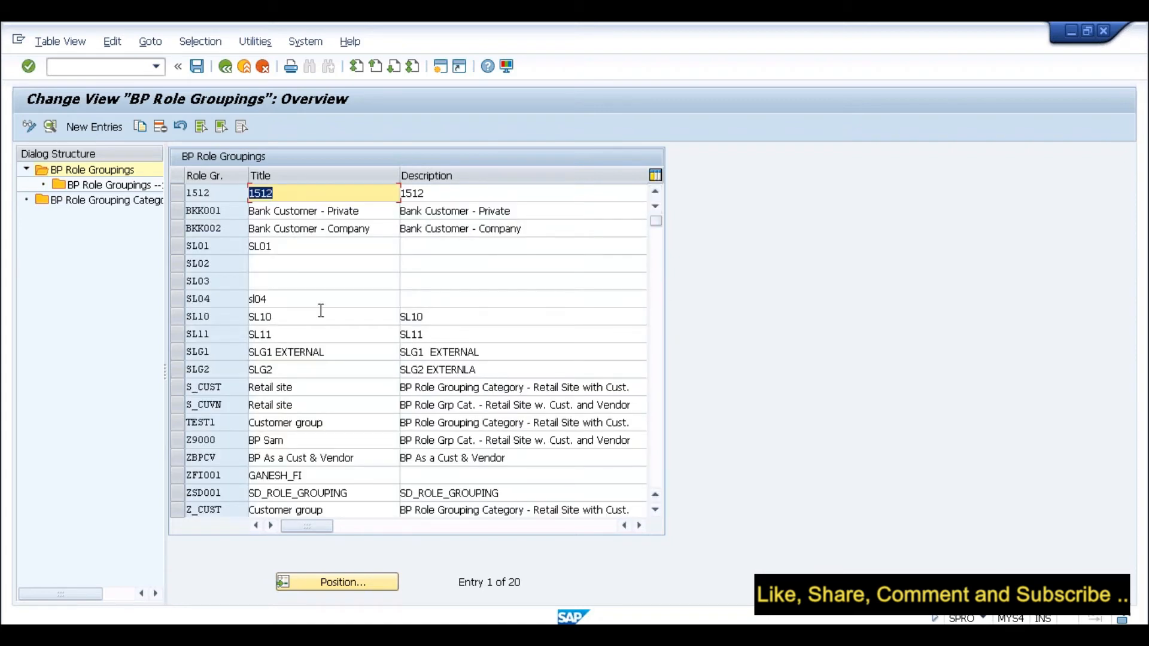
double_click(149, 201)
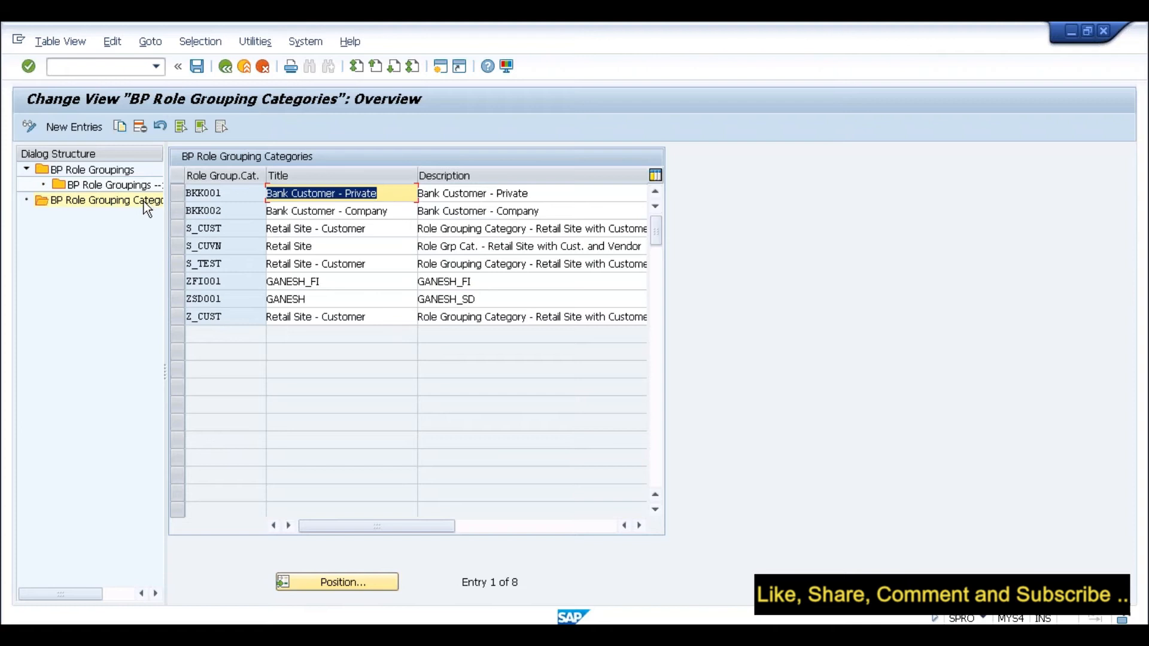
left_click(138, 183)
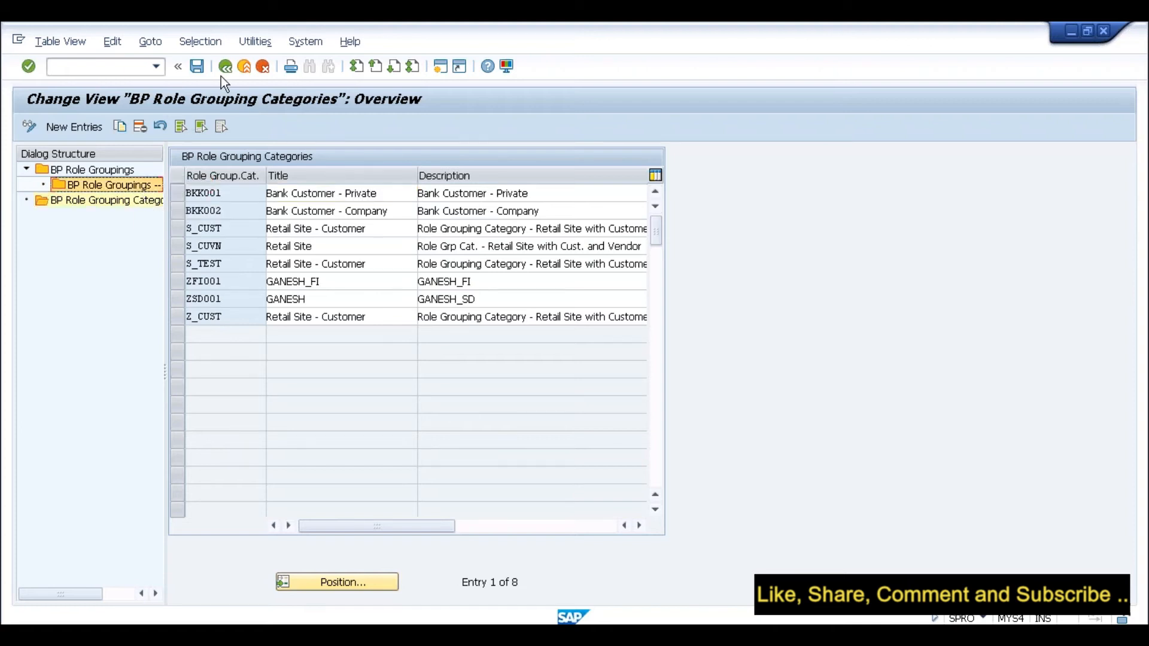
double_click(126, 172)
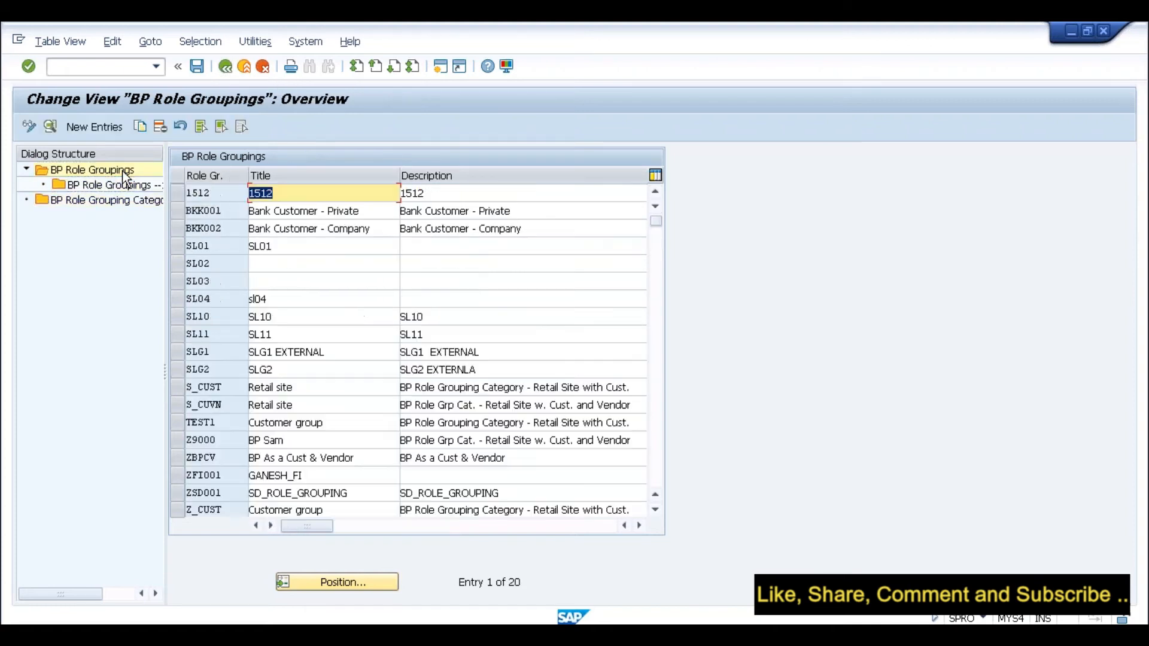
Examine the BP roles assigned to role grouping SL02 and return to the implementation guide
left_click(181, 265)
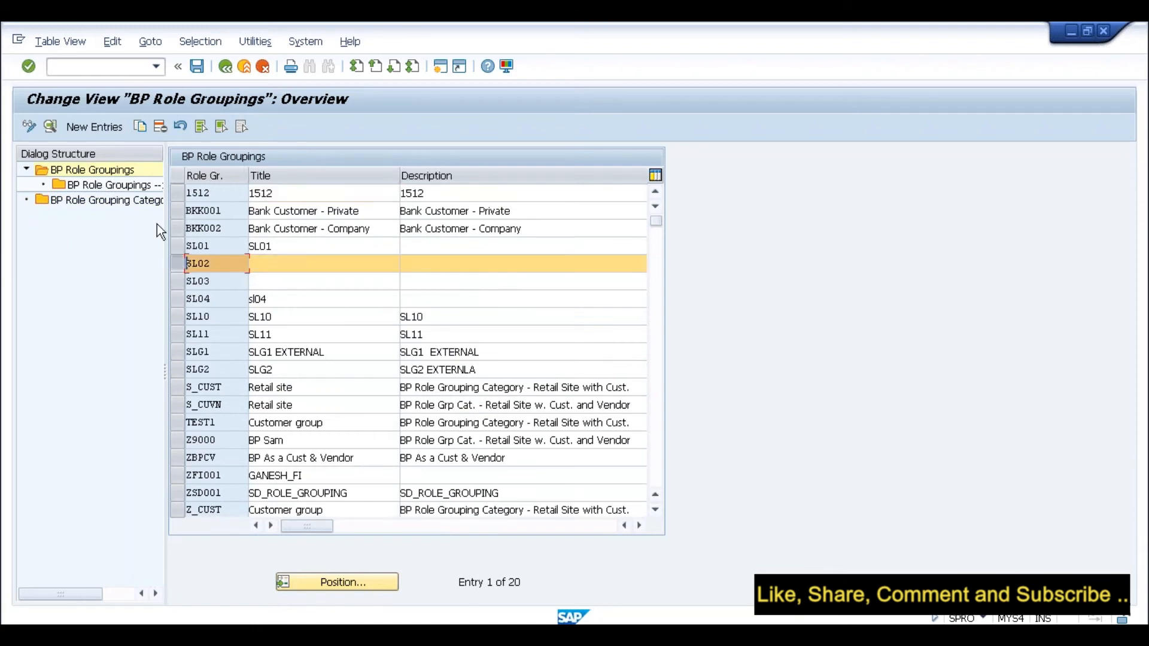
double_click(146, 189)
left_click(240, 248)
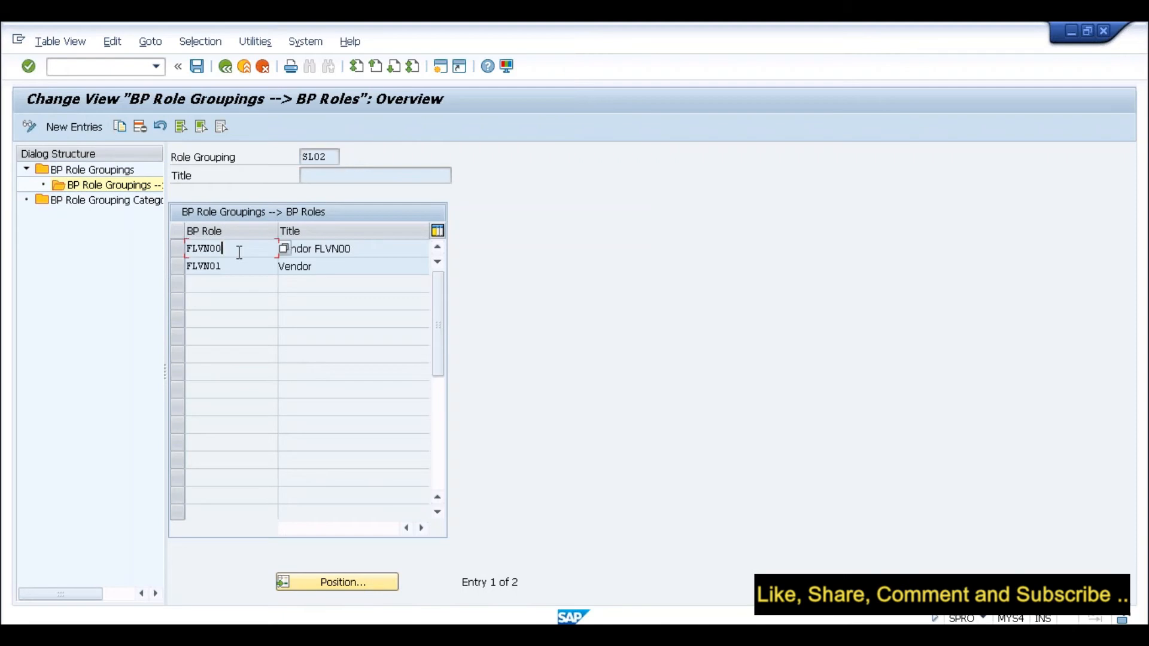
left_click(244, 266)
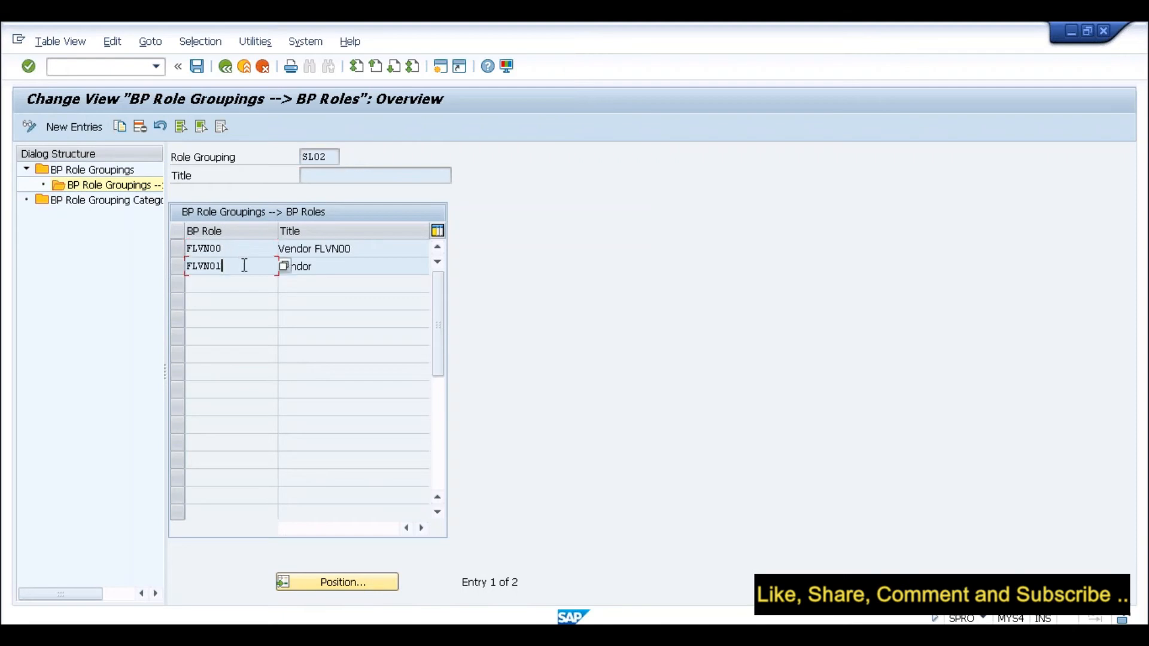
left_click(226, 66)
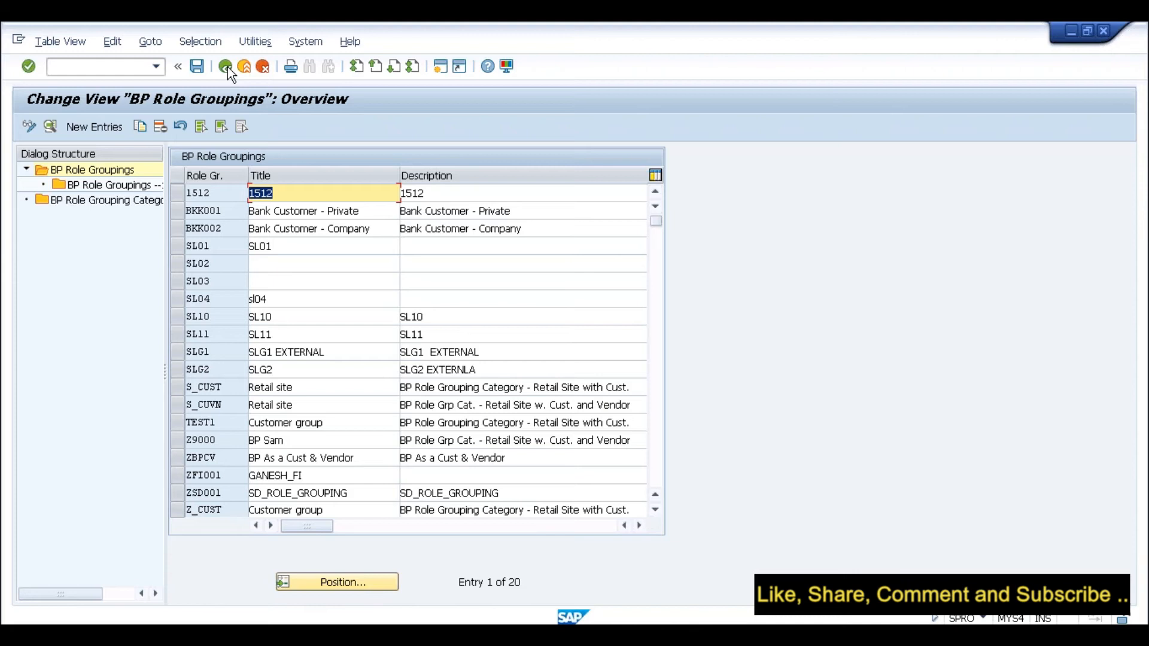
left_click(226, 67)
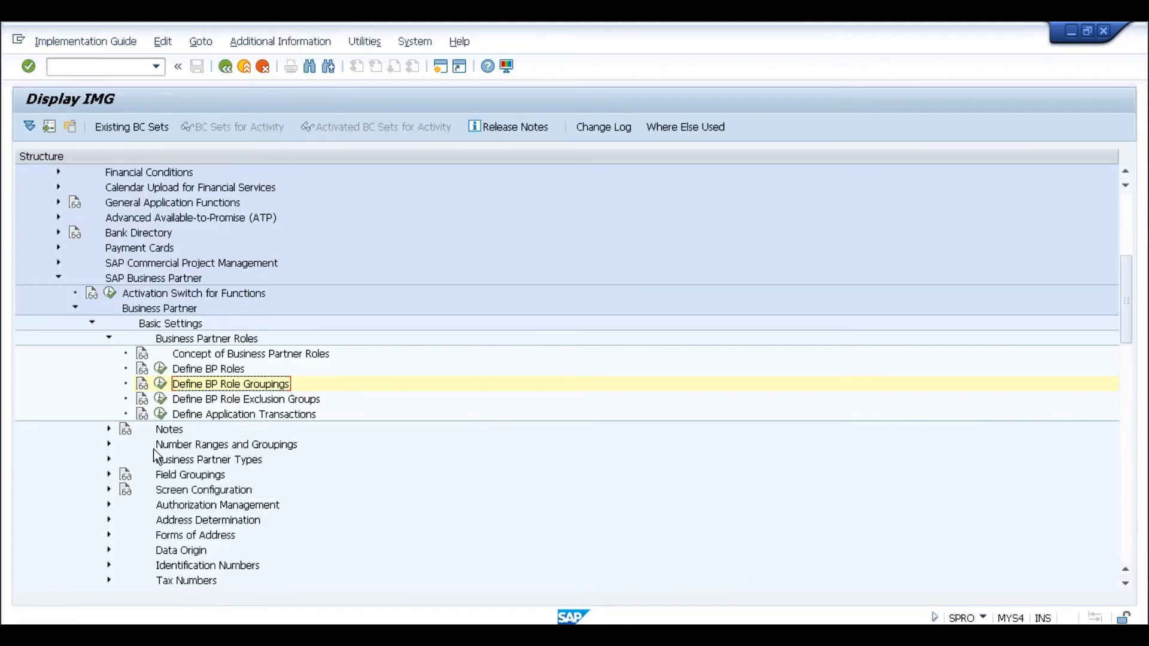
Review Define Groupings and Assign Number Ranges under Number Ranges and Groupings, and return to the implementation guide
left_click(110, 445)
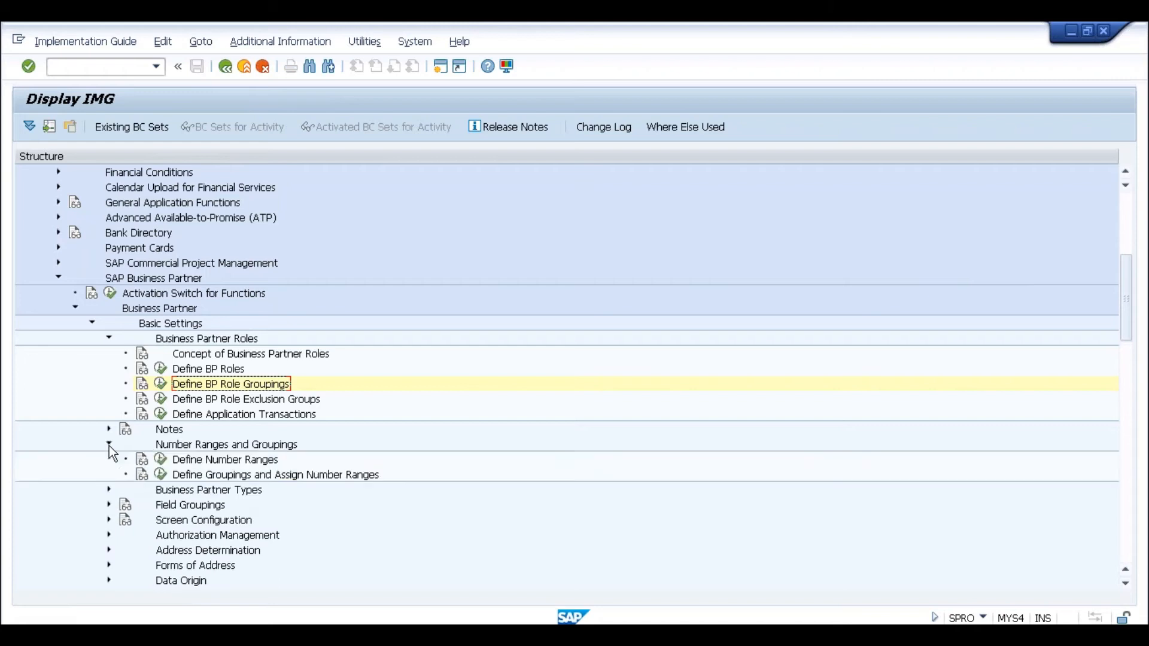
left_click(160, 474)
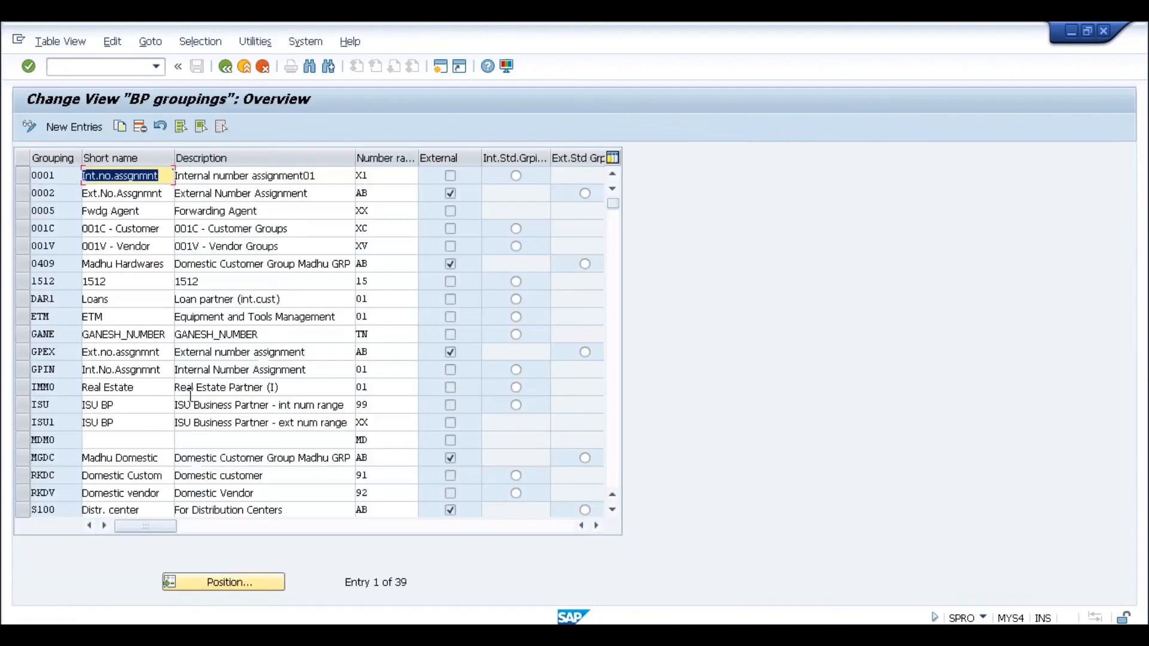
left_click(230, 65)
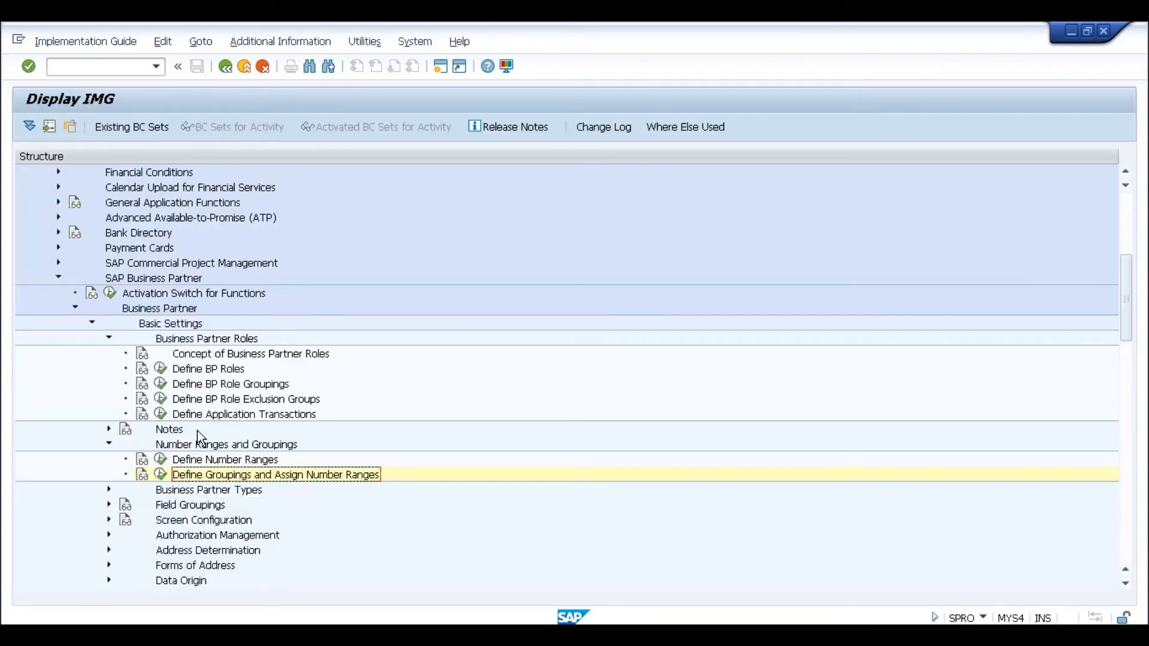
Collapse the Business Partner Roles, Basic Settings, Business Partner and SAP Business Partner nodes in the implementation guide
left_click(110, 338)
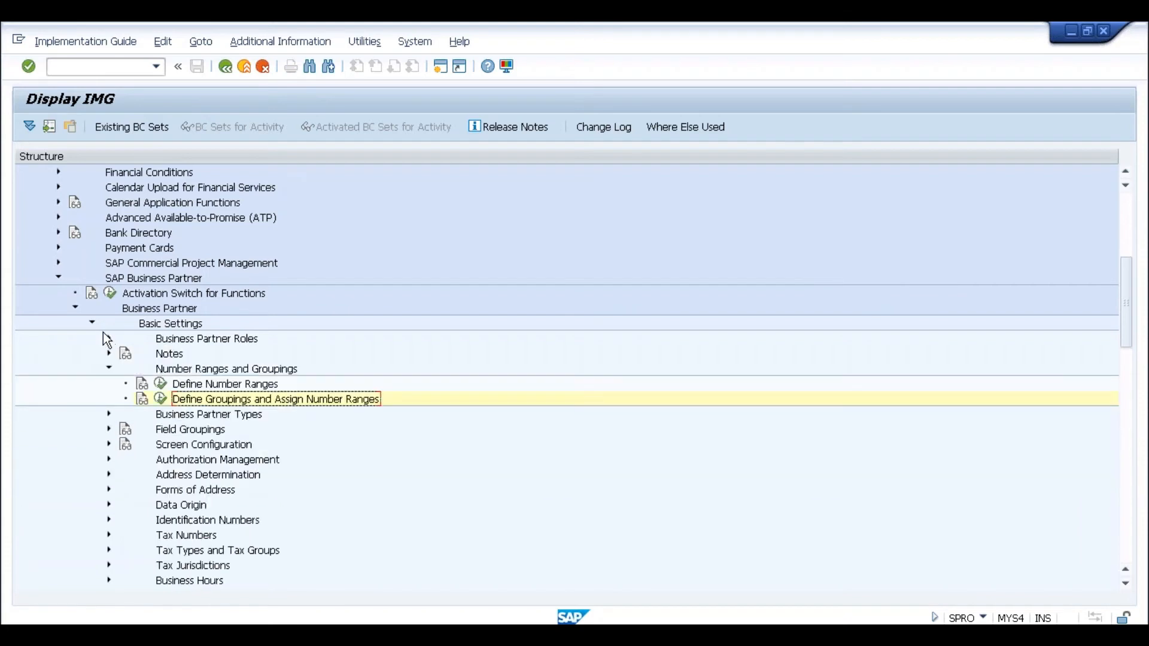
left_click(92, 324)
left_click(75, 307)
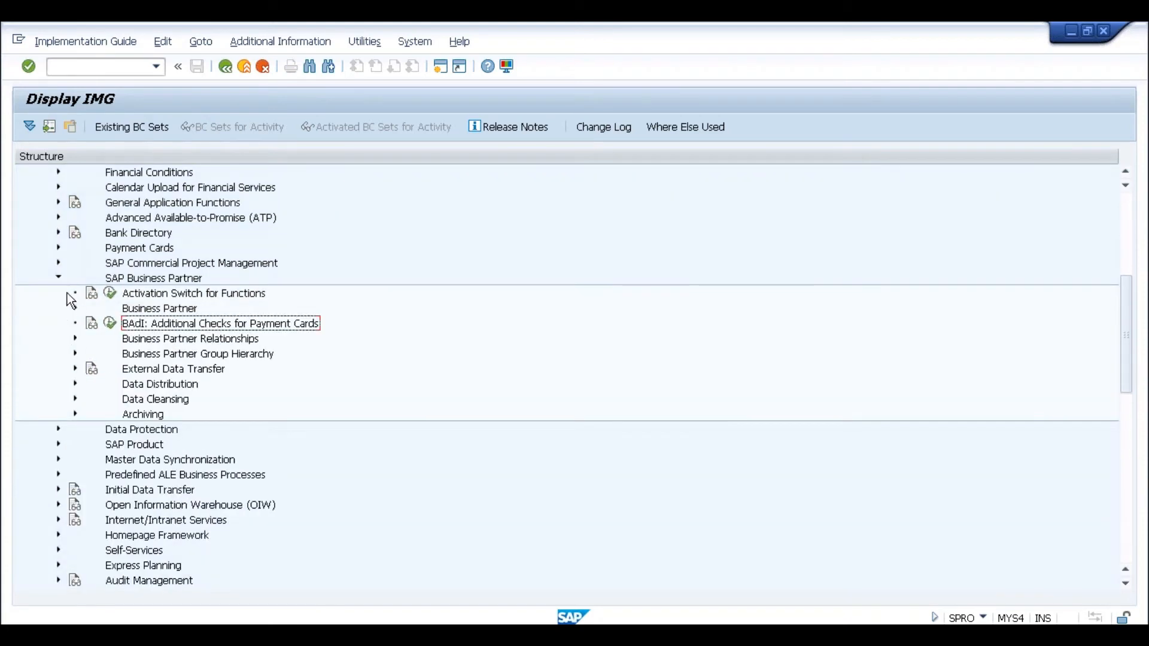
left_click(59, 279)
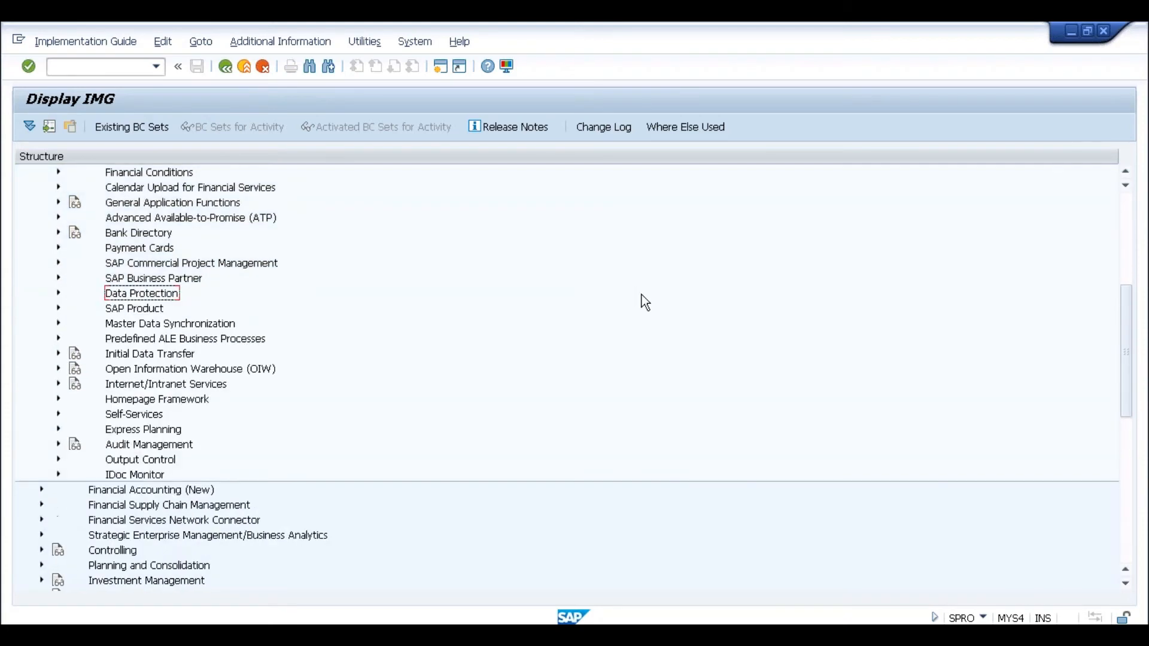
left_click(1129, 260)
Open transaction SE16N and search table KNA1 for the customer by its customer number
left_click(139, 68)
type("/n")
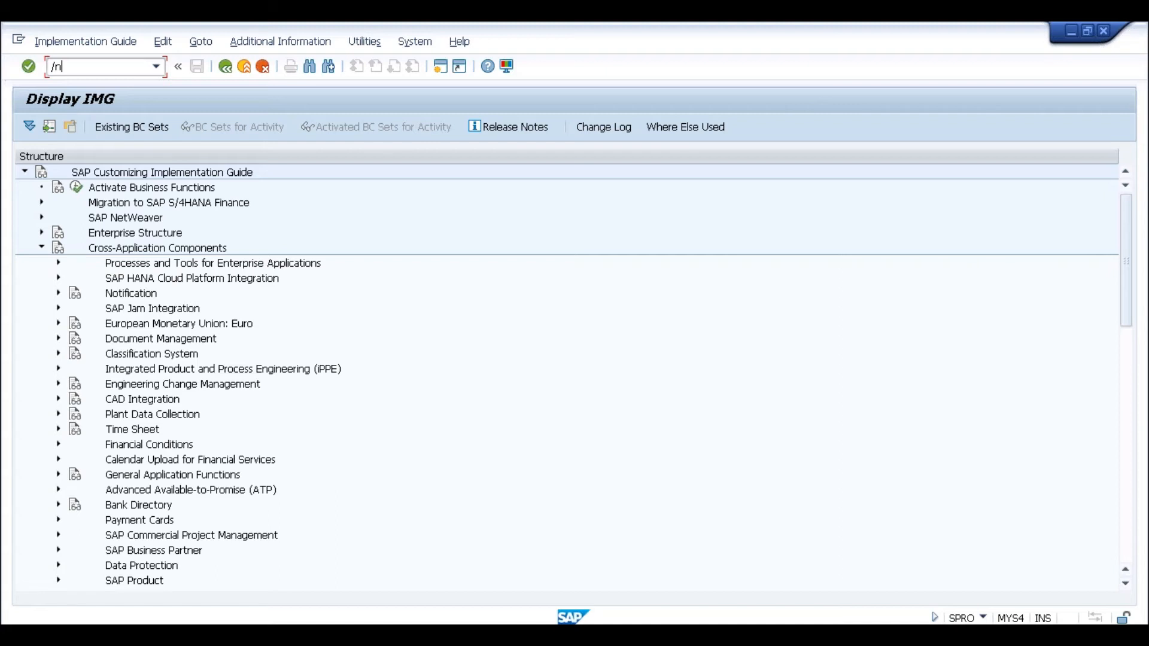
type("se16n")
key("Return")
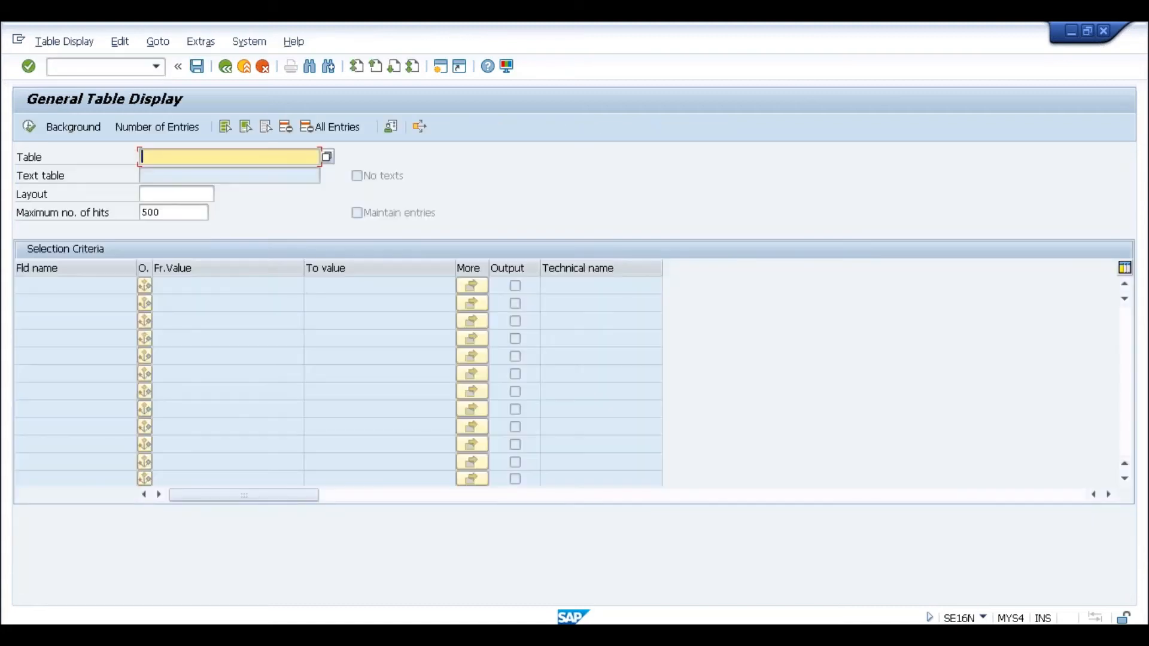
type("KNA1")
key("Return")
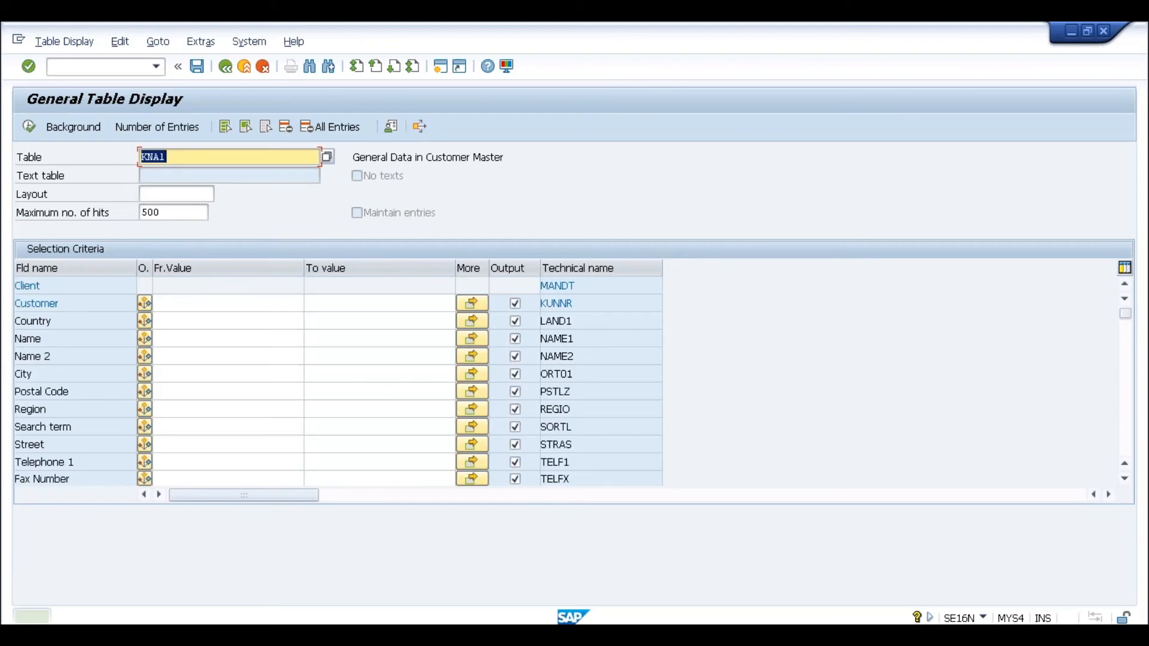
left_click(220, 302)
type("126")
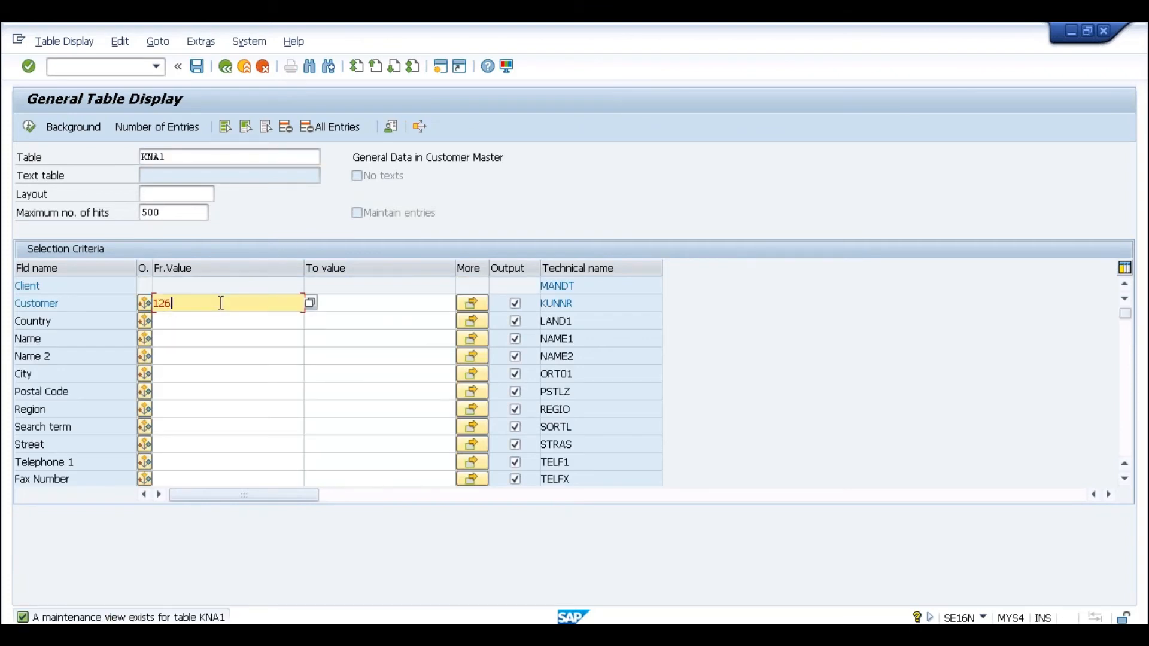
left_click(24, 122)
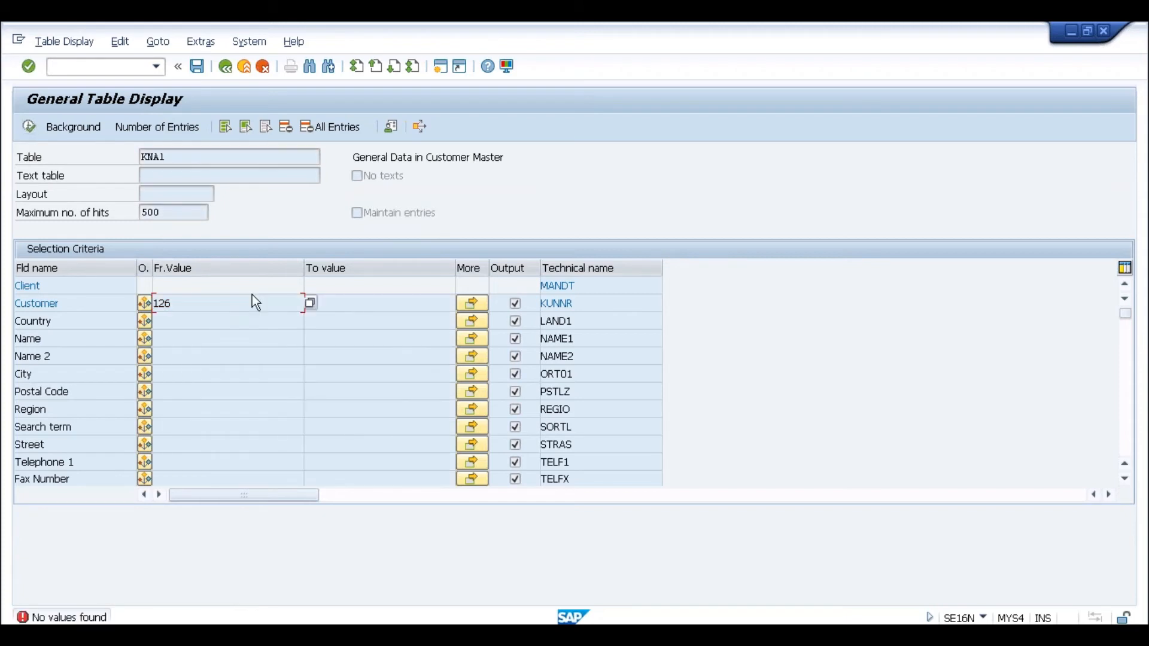
Switch to the Create Organization: Role FI Customer session and open transaction SE16N there
left_click(984, 619)
right_click(294, 622)
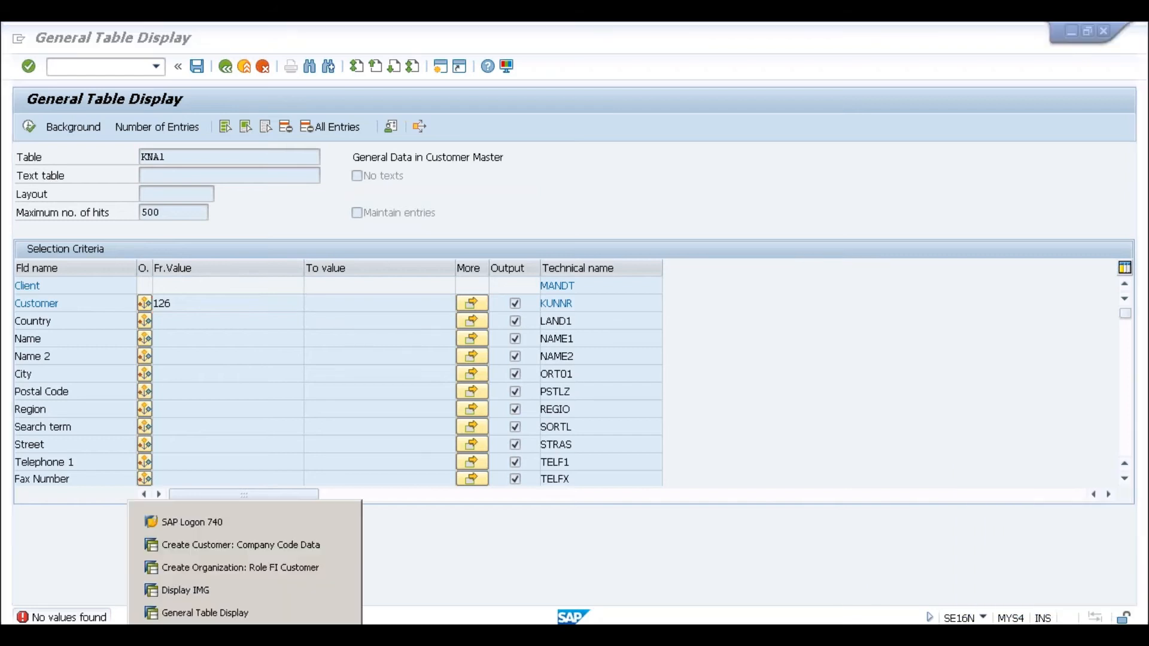
left_click(249, 572)
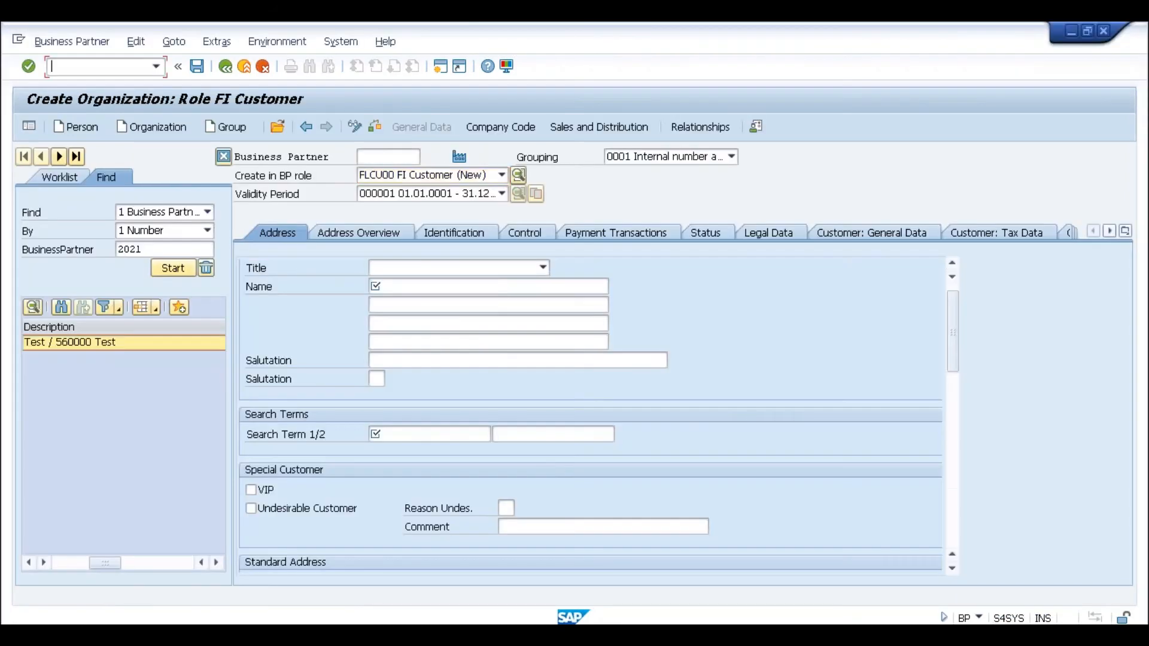
type("/nse16")
key("Return")
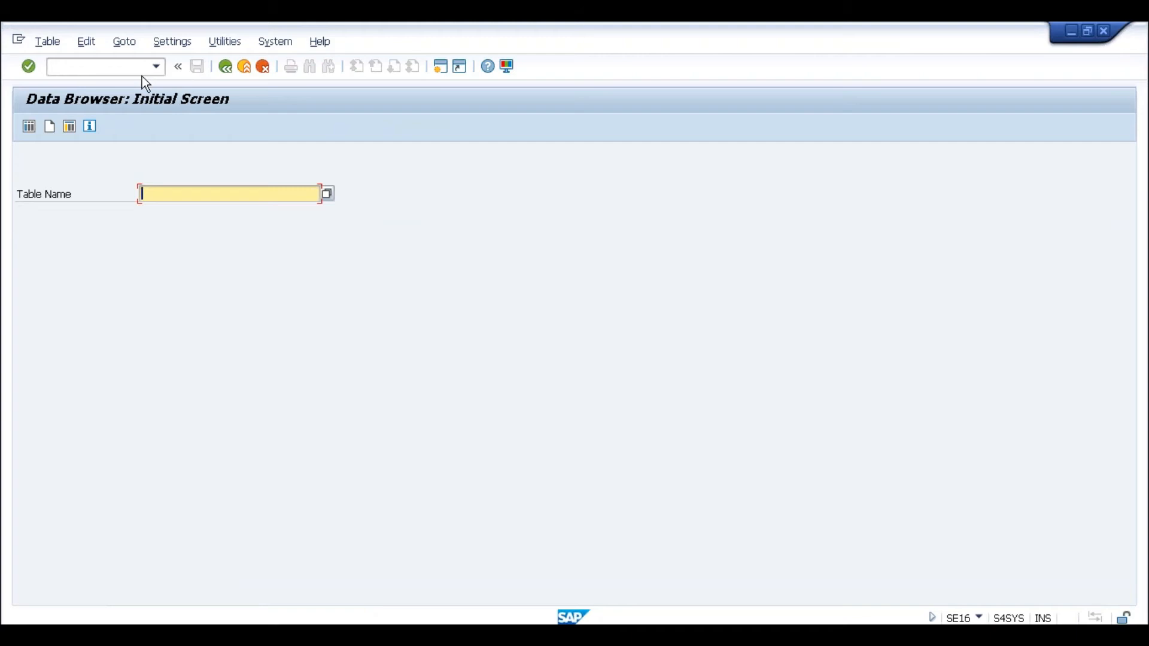
left_click(141, 73)
type("/nse16n")
key("Return")
Display the KNA1 general customer master entry, filtering by the customer number
type("KNA1")
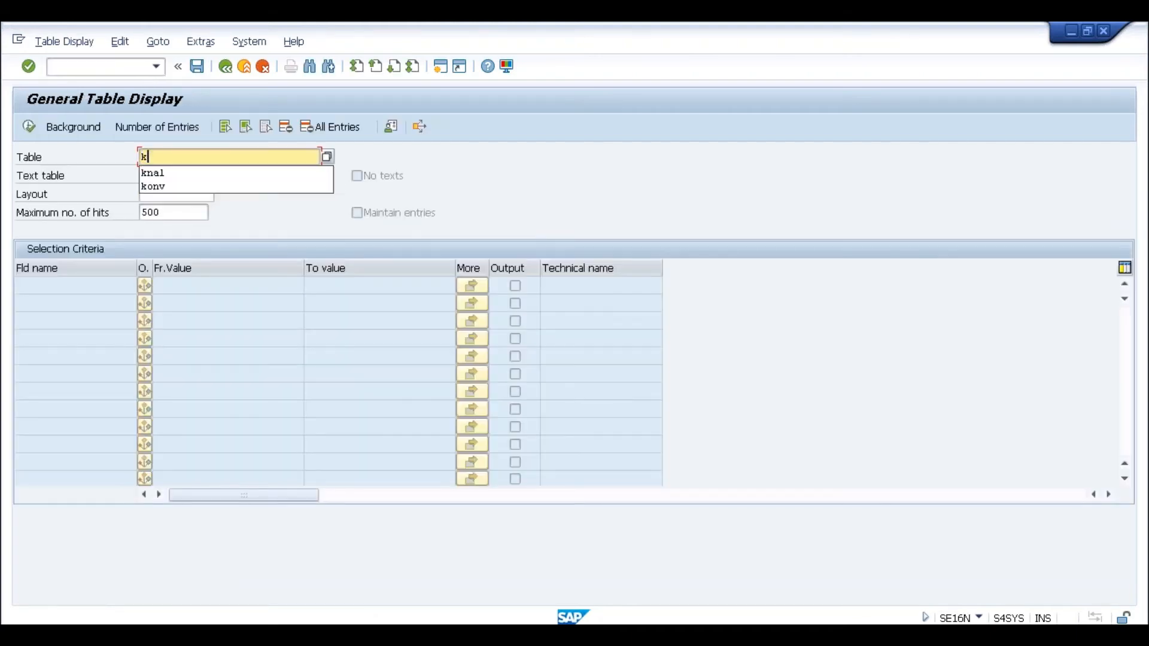
key("Return")
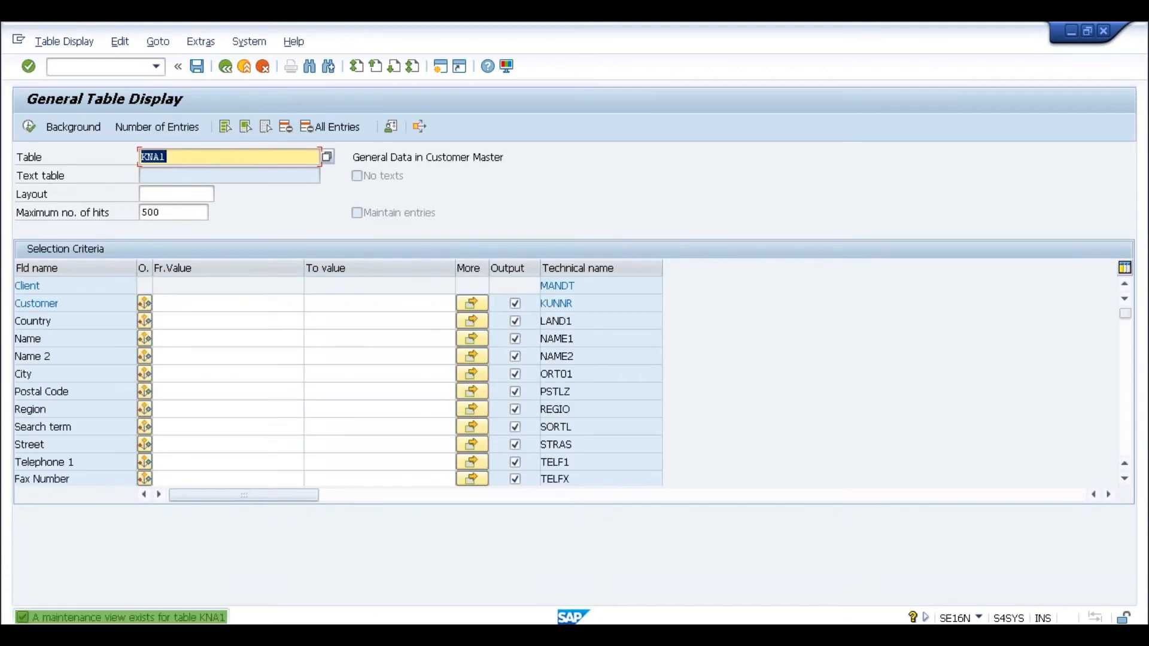
left_click(216, 303)
type("126")
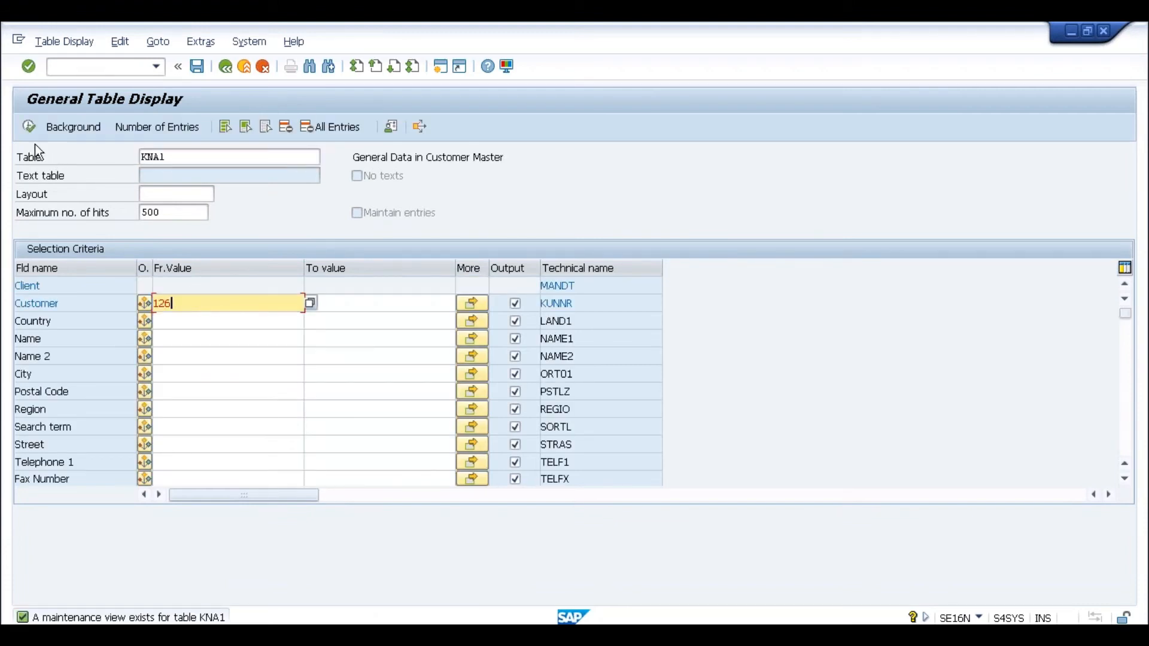
left_click(29, 127)
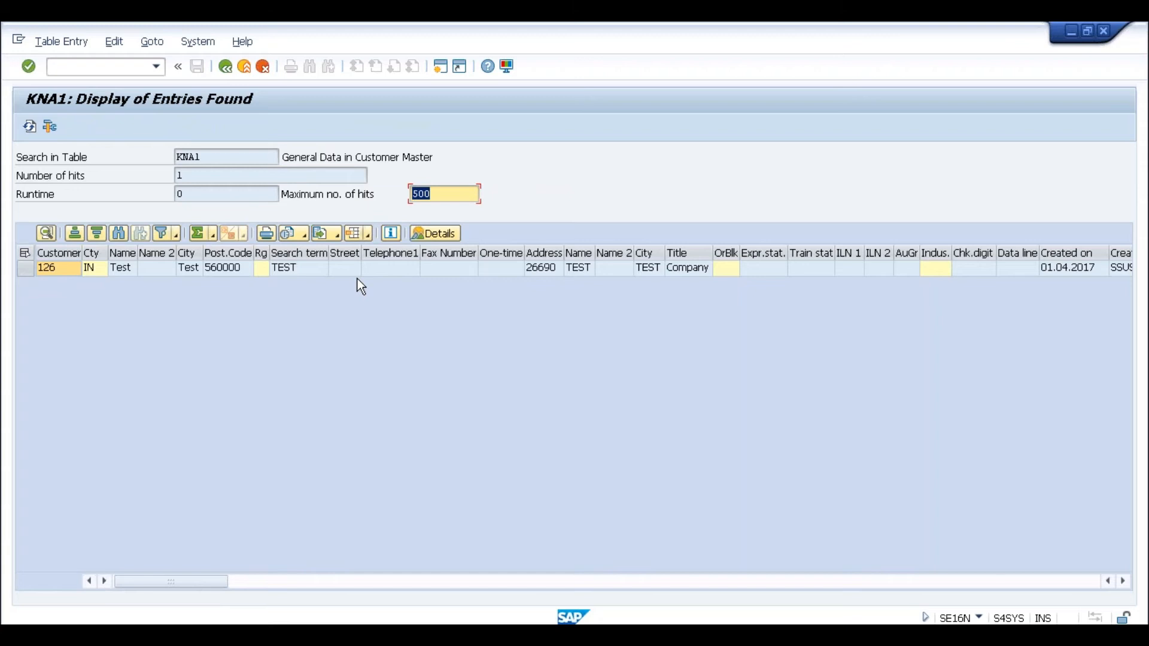
Switch to another SAP session, open transaction BP and start creating a business partner as an organization
key("alt+Tab")
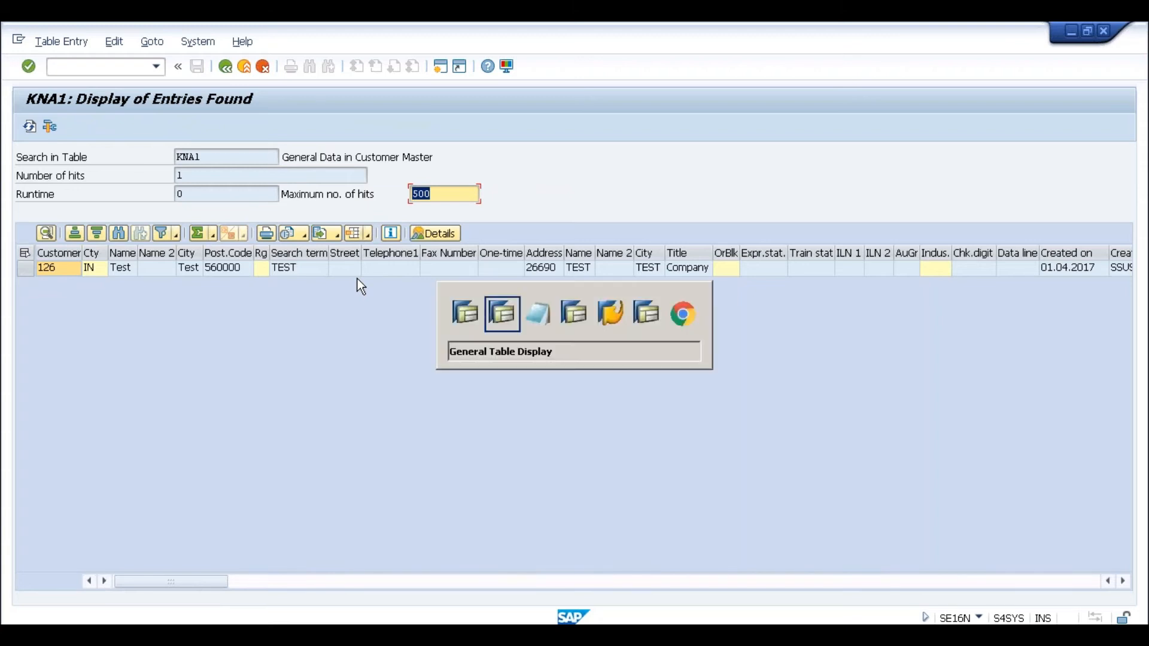
key("alt+Tab")
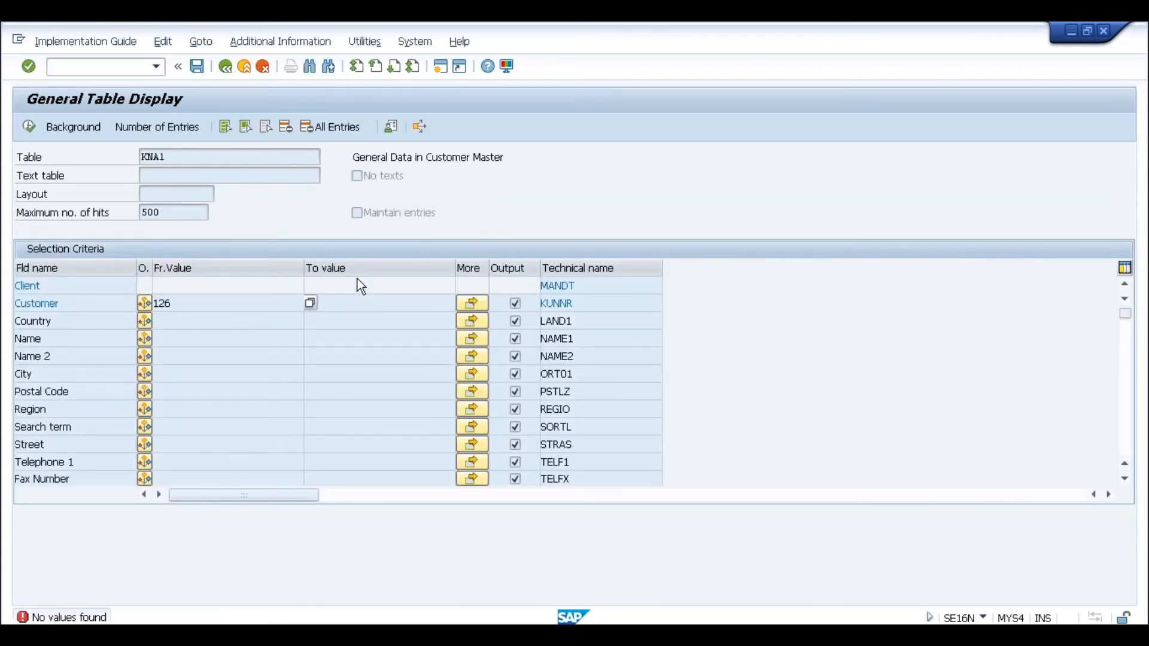
key("alt+Tab")
left_click(138, 71)
type("/nbp")
key("Return")
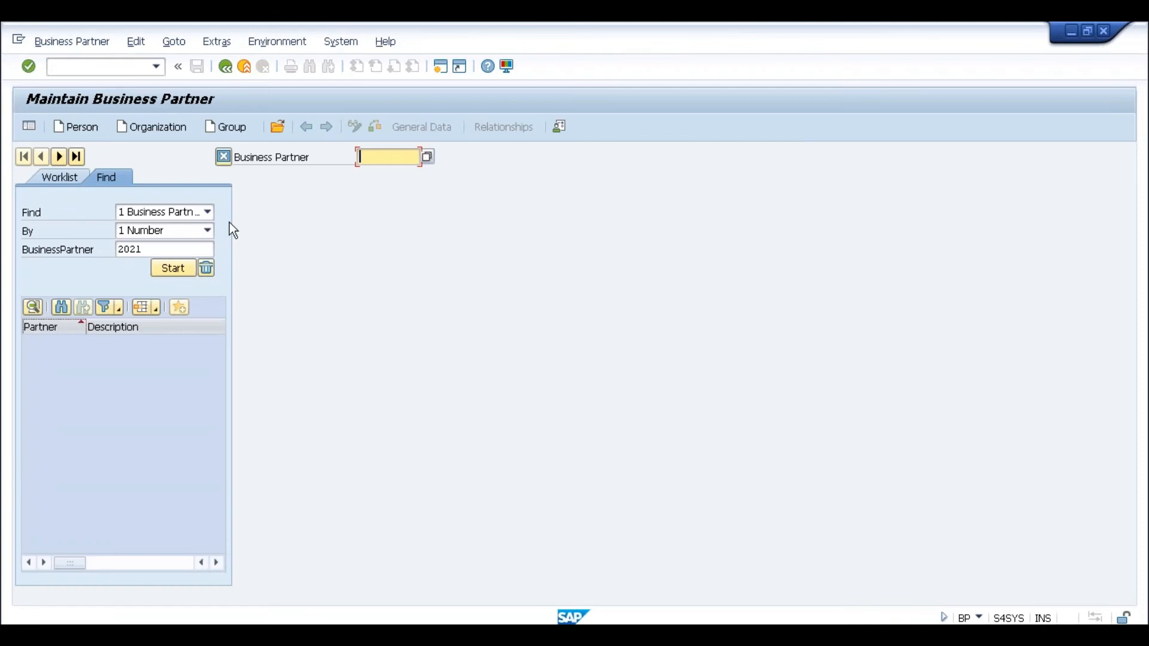
left_click(157, 128)
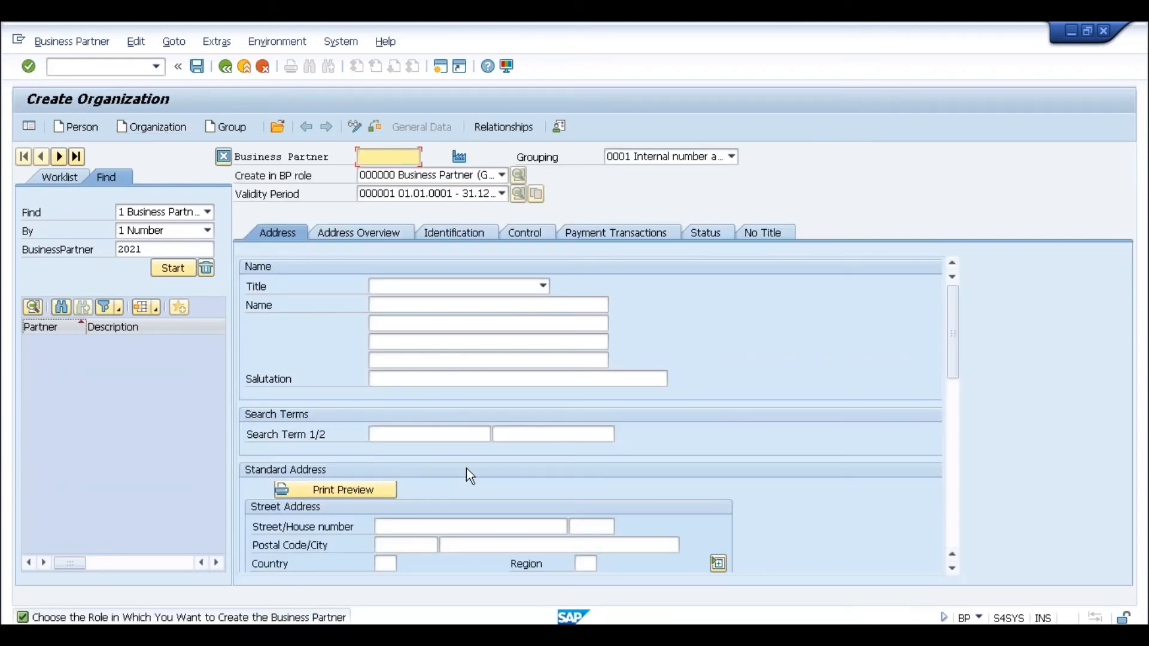
Compare the customer's KNA1 table entry with the Create Organization screen by switching between the two sessions
key("alt+Tab")
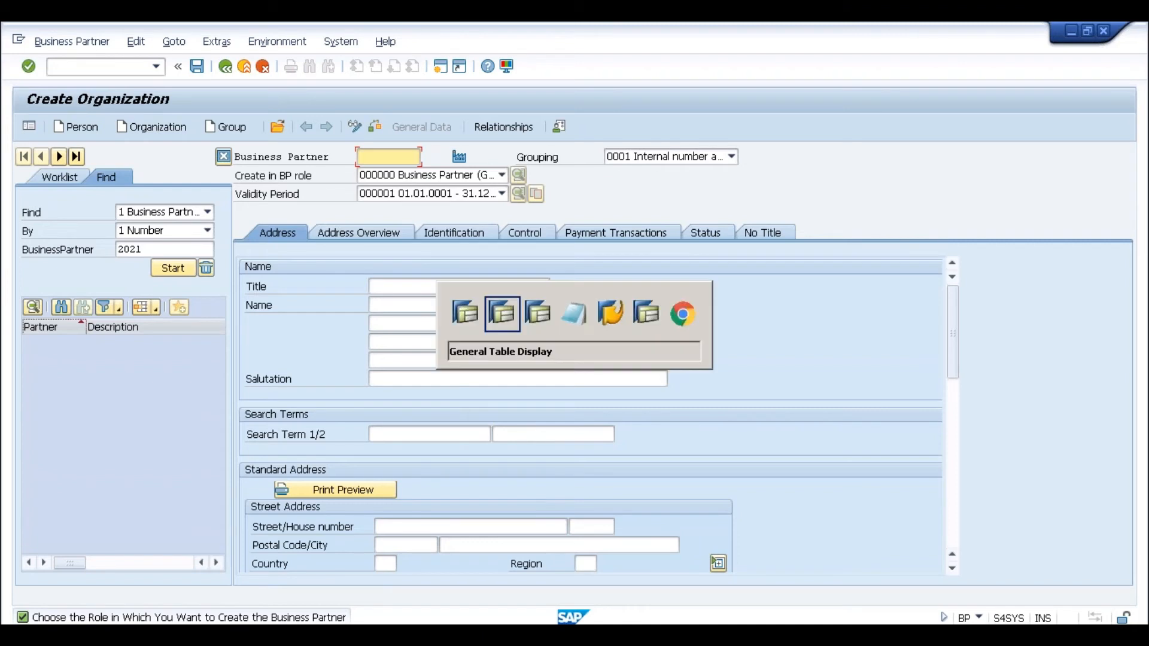
key("alt+Tab")
key("alt+Tab")
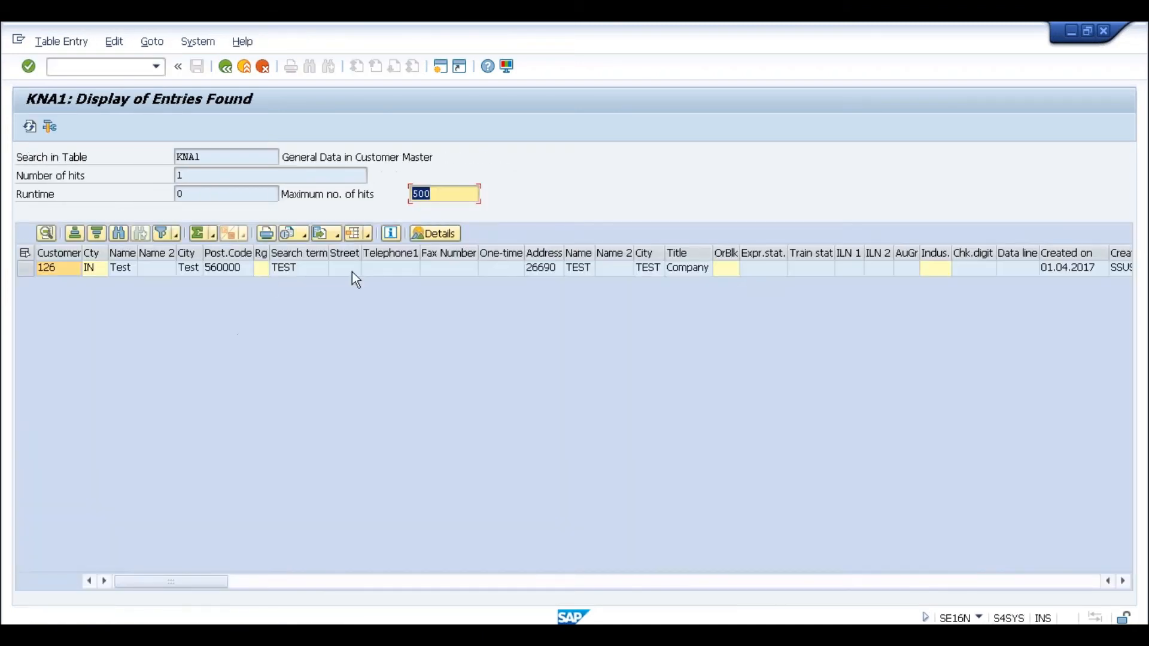
key("alt+Tab")
key("alt+Tab")
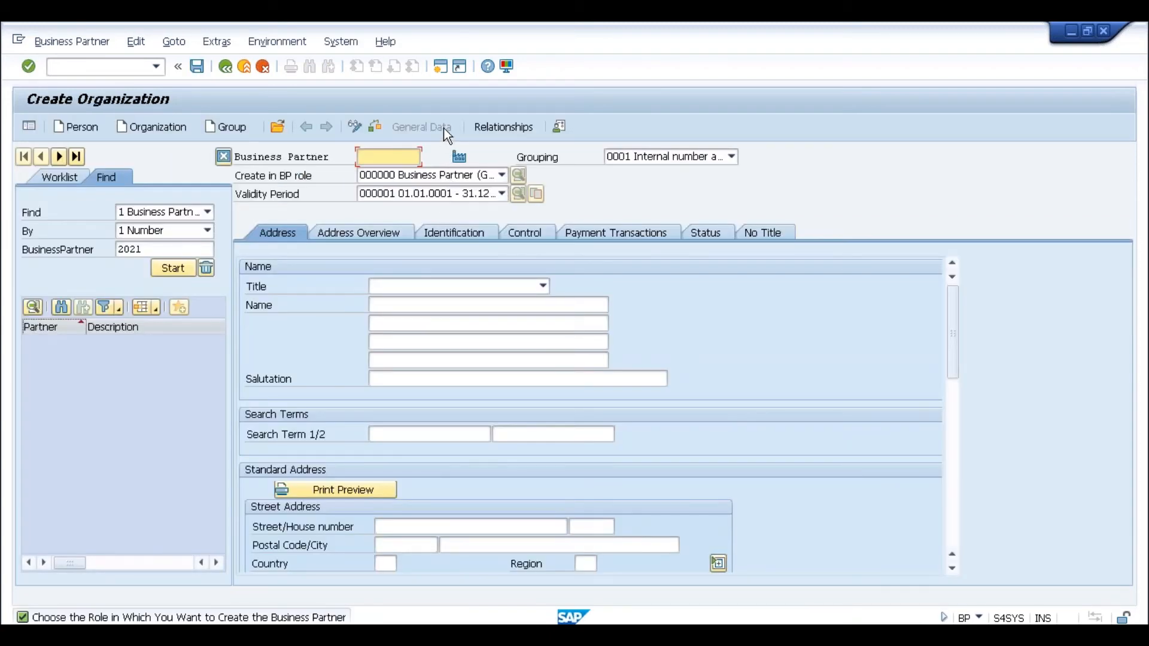
key("alt+Tab")
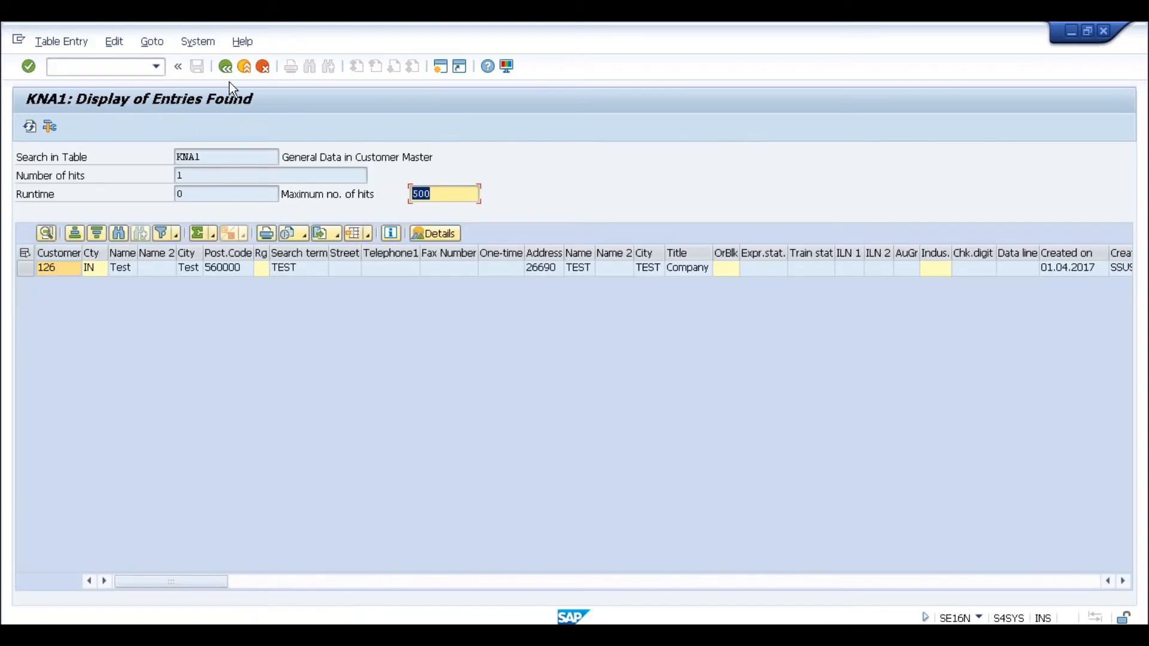
Display the customer's KNB1 company code entry, filtering by the customer number, and check its reconciliation account
left_click(226, 70)
left_click(186, 160)
key("BackSpace")
key("BackSpace")
type("B1")
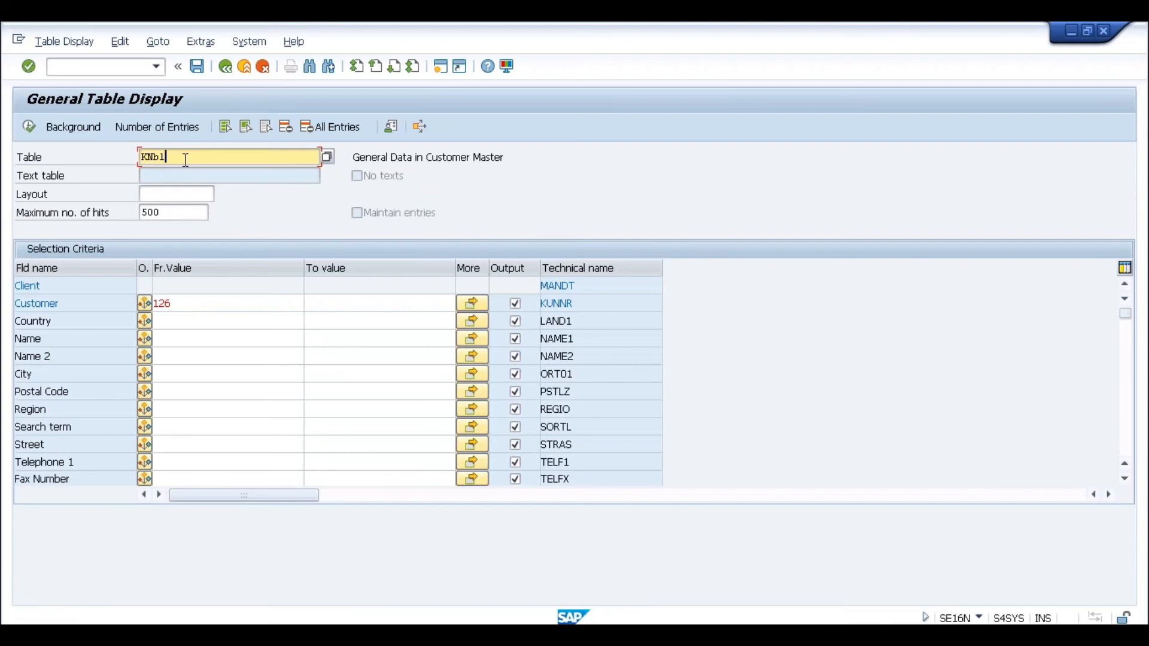
key("Return")
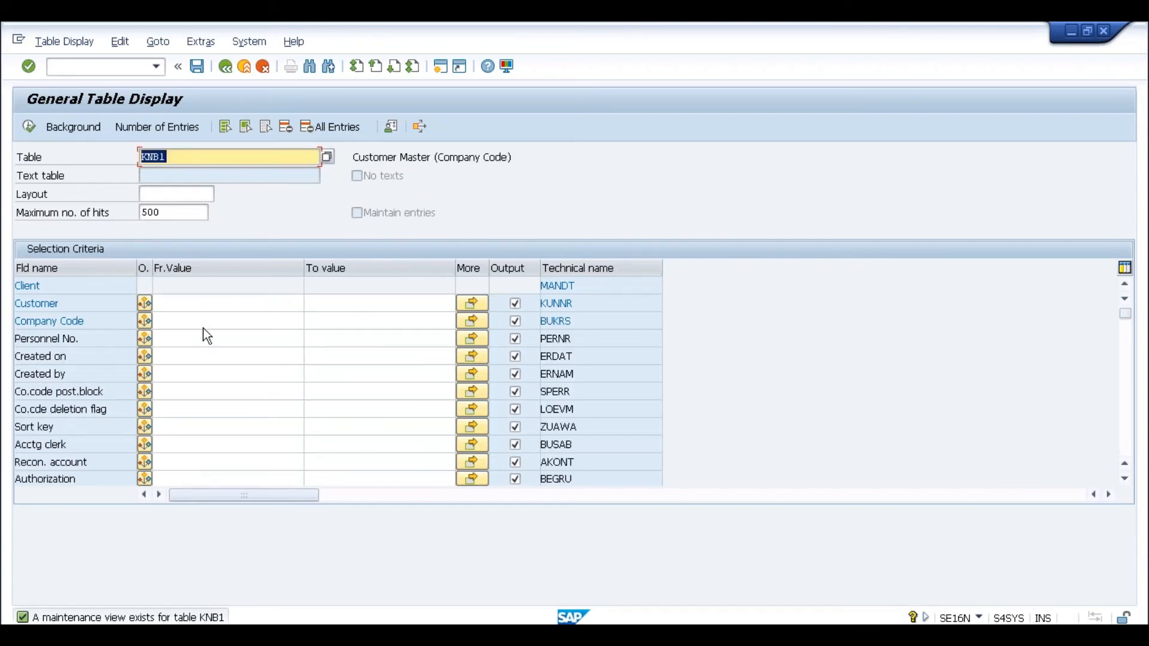
left_click(185, 303)
type("126")
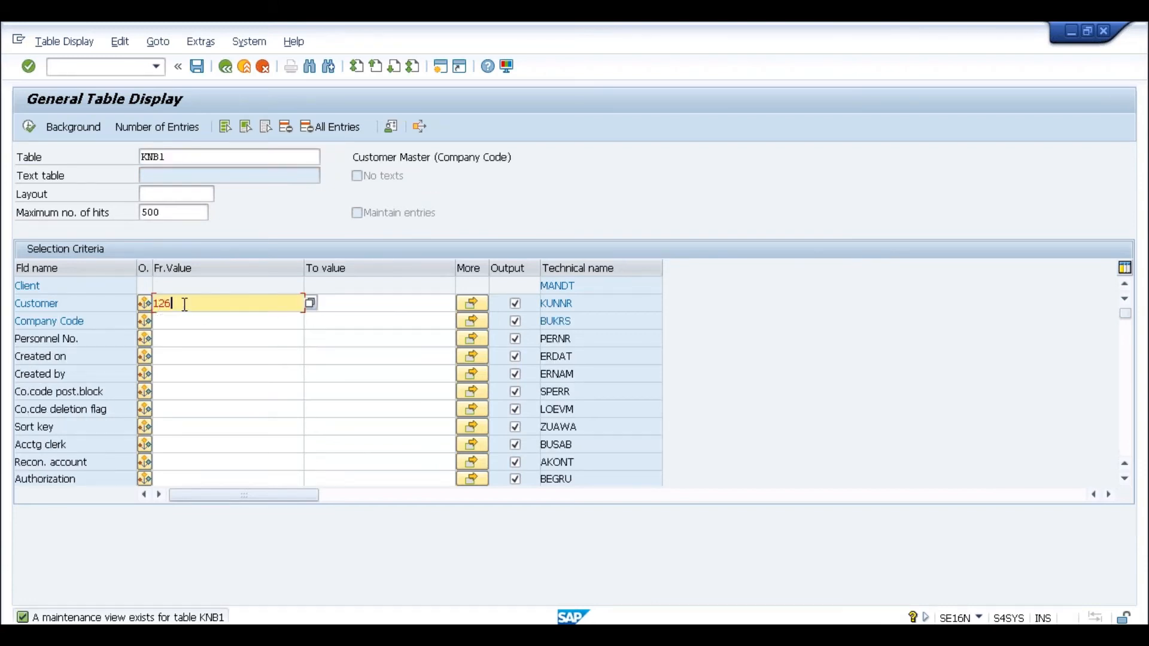
left_click(30, 127)
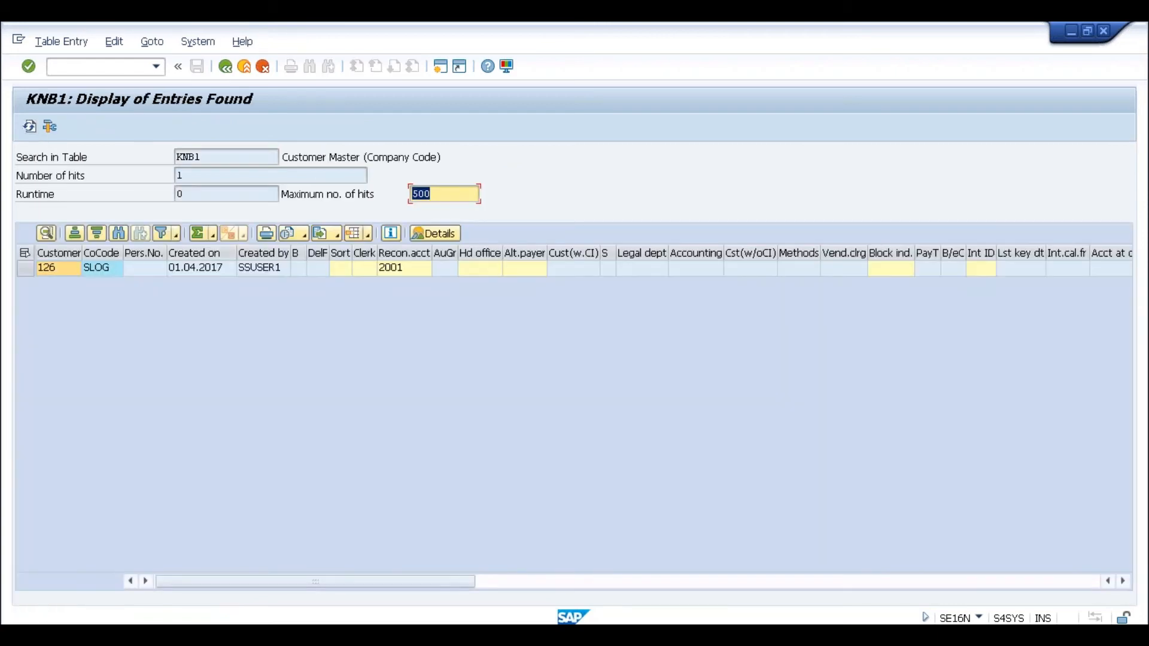
left_click(400, 268)
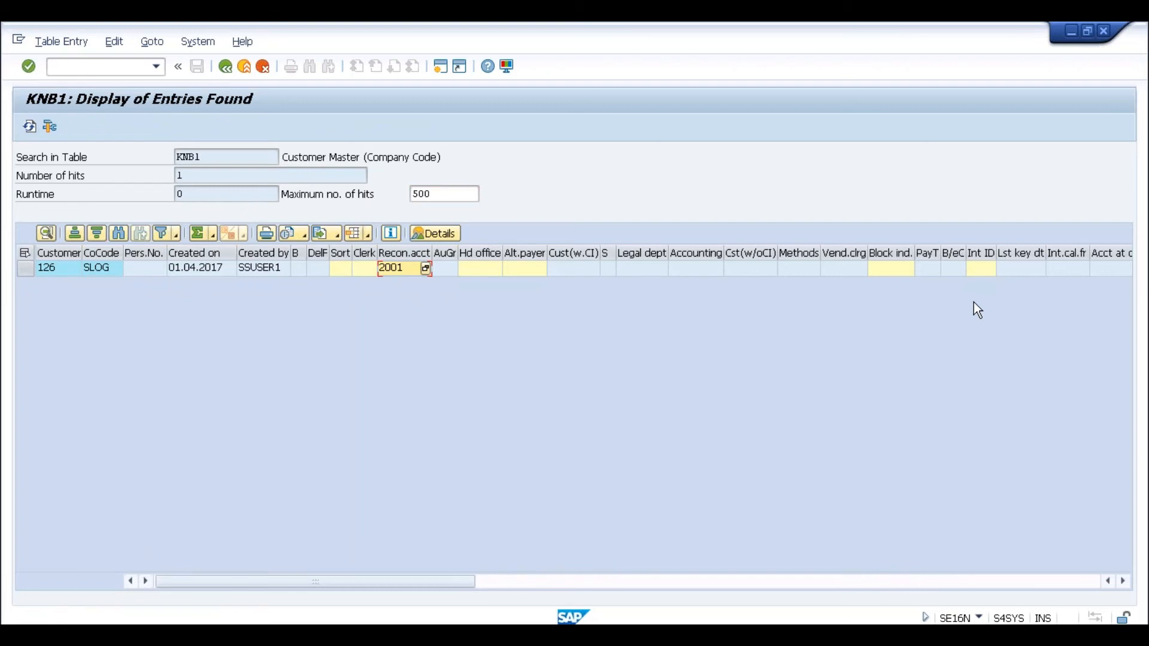
left_click(225, 66)
type("KN")
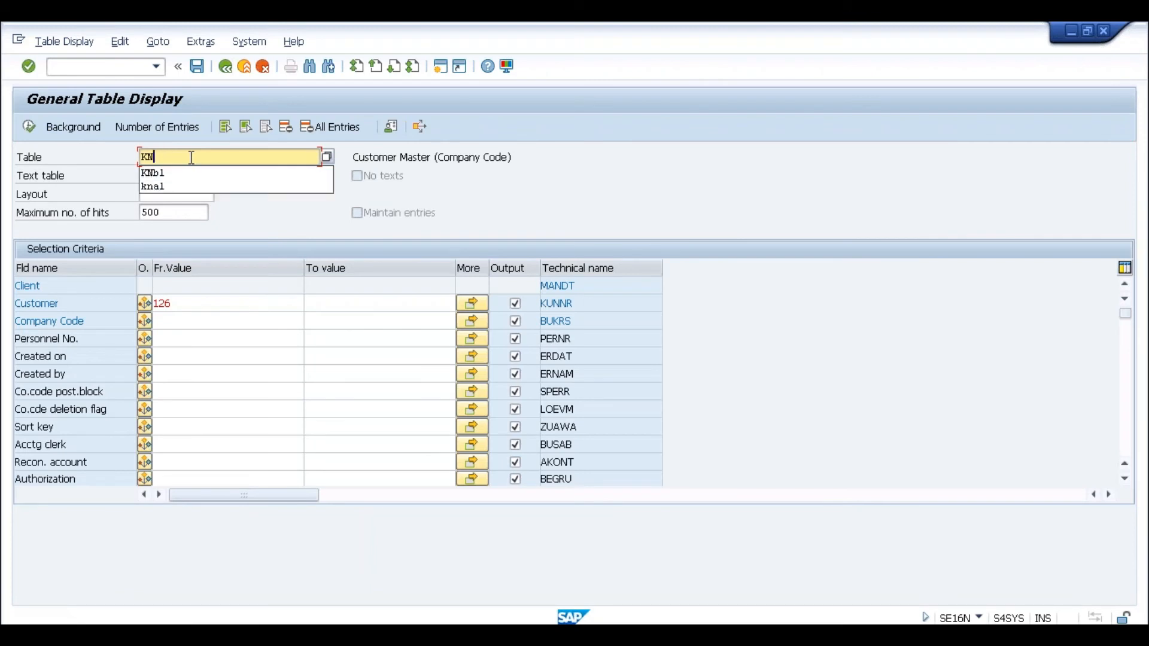
type("*")
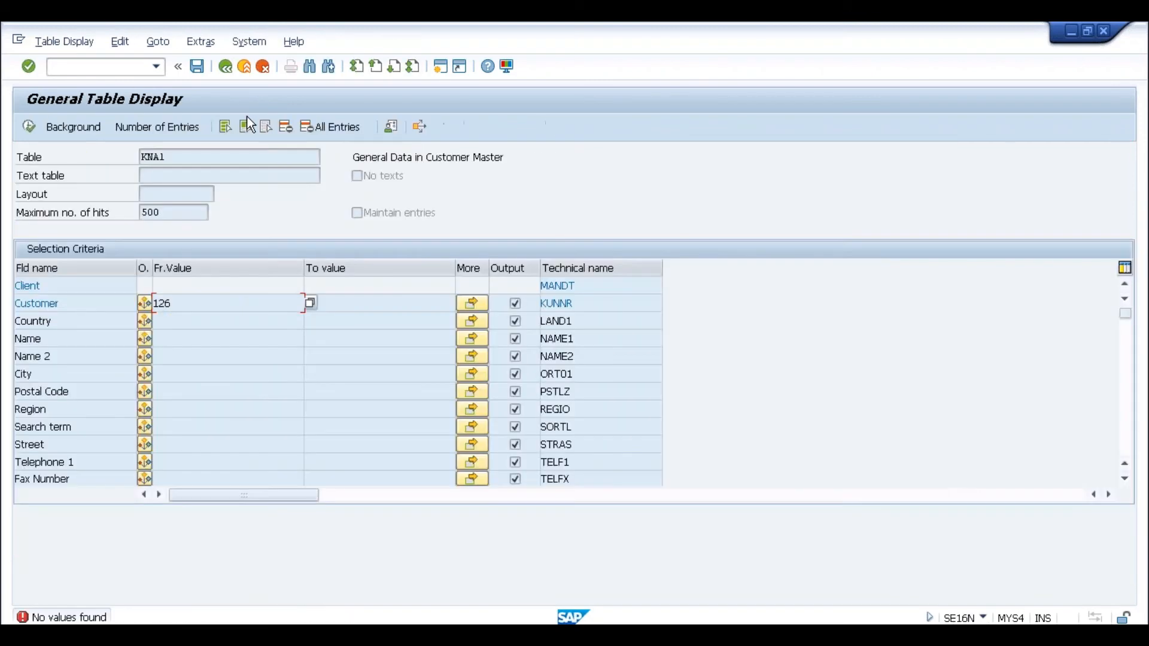
key("alt+Tab")
key("alt+Tab")
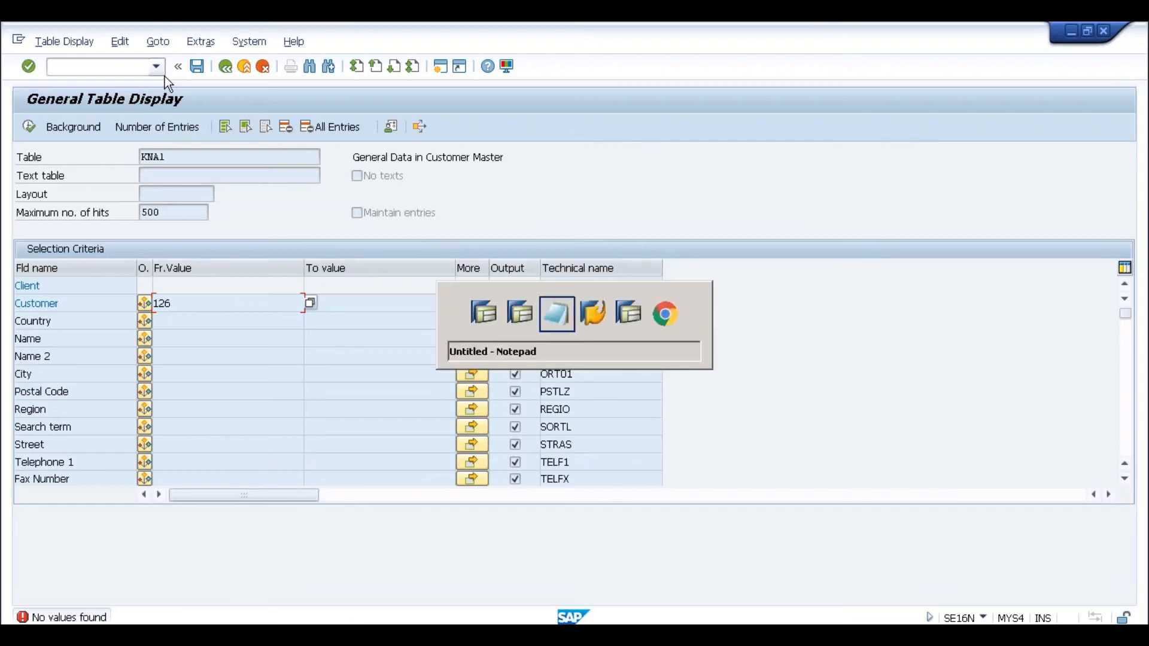
key("alt+shift+Tab")
key("alt+shift+Tab")
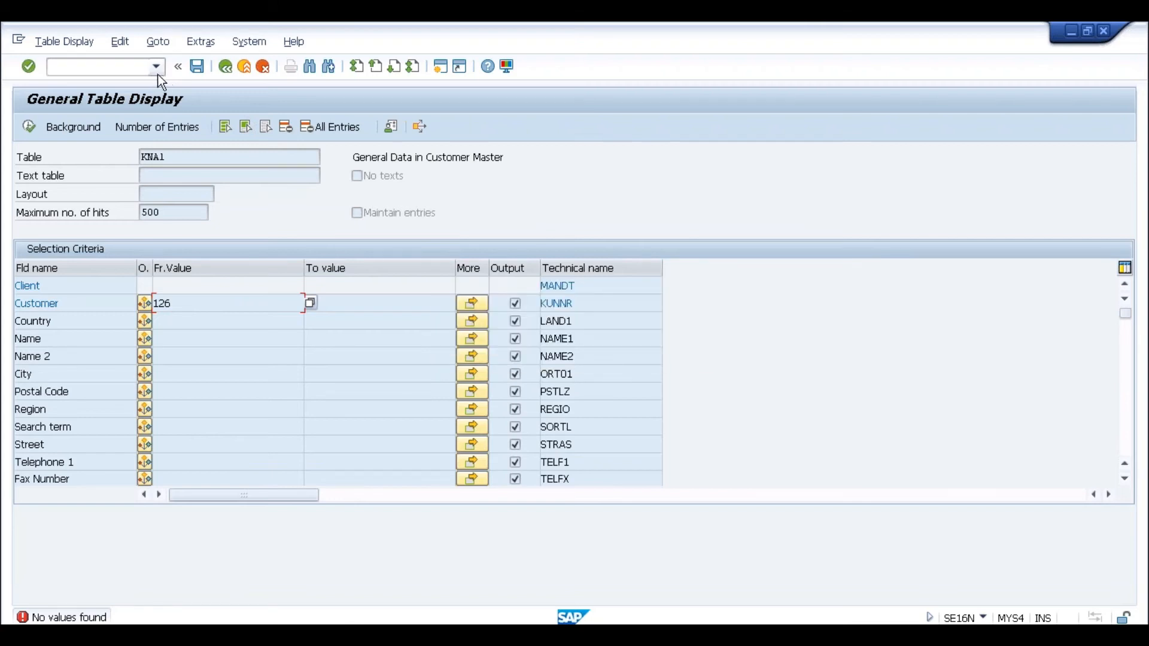
Switch to the S4SYS business partner creation session and open transaction SE16N there
key("alt+Tab")
left_click(156, 66)
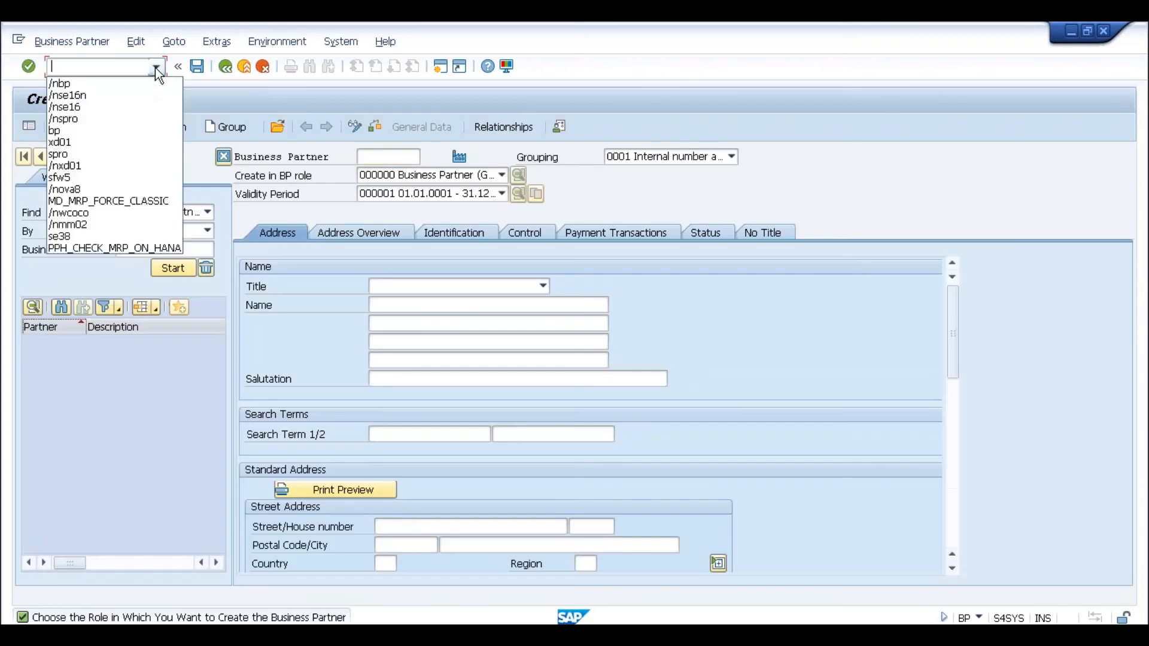
left_click(96, 96)
key("Return")
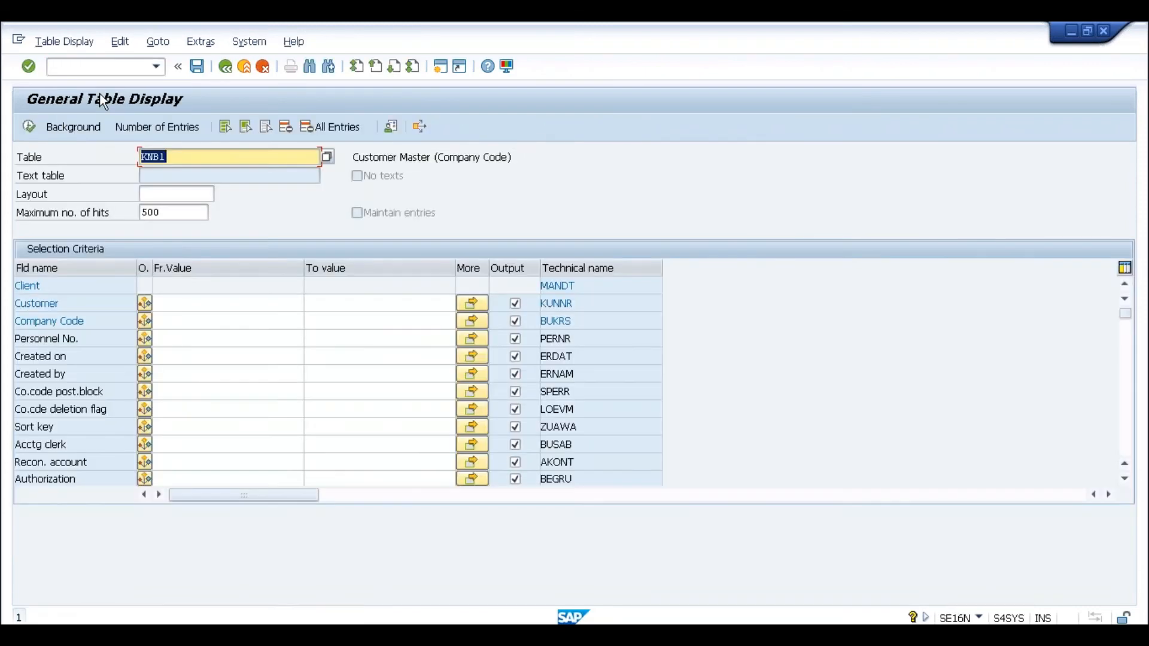
Display the customer's sales data entry in table KNVV, filtering by the customer number
type("knvv")
key("Return")
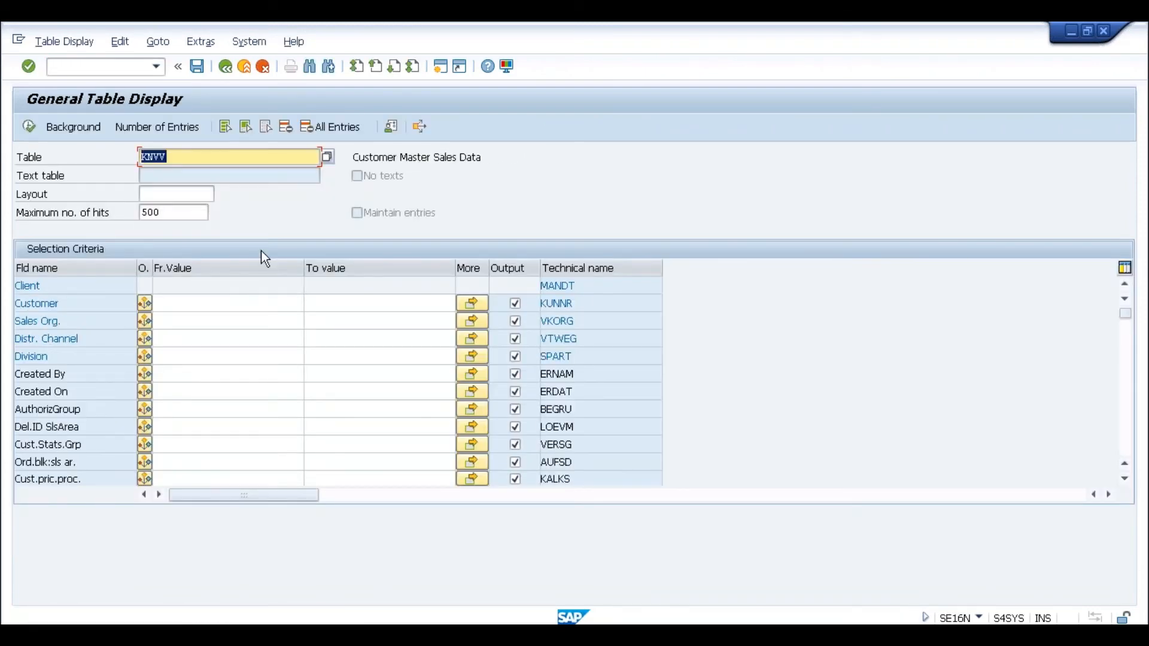
left_click(207, 302)
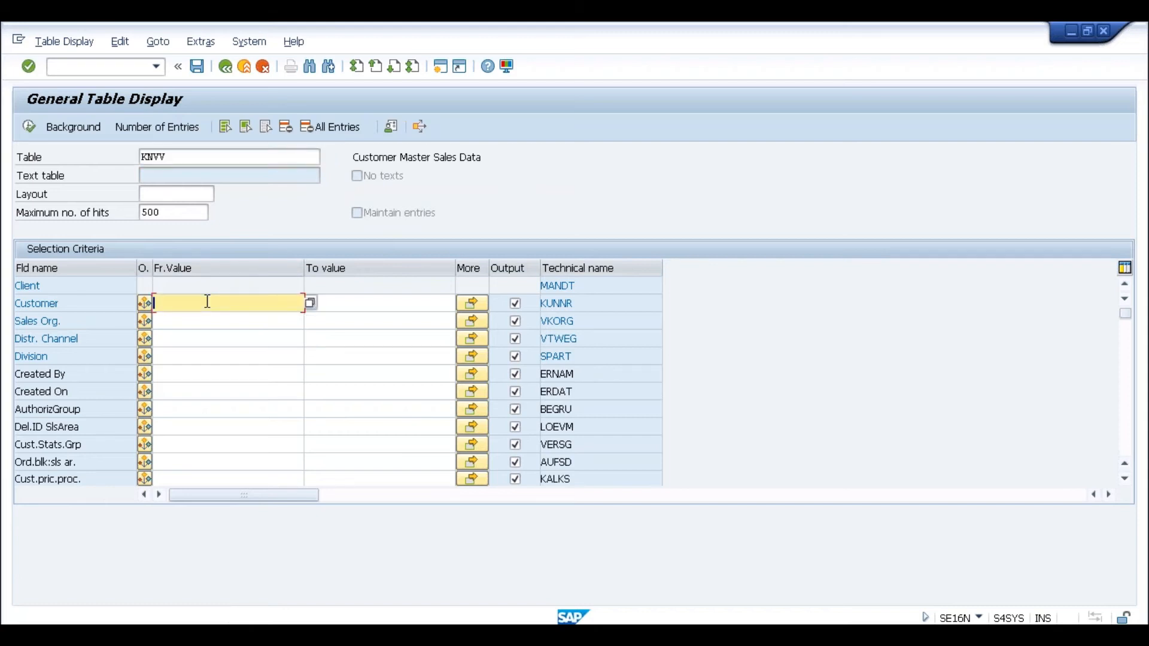
type("126")
left_click(32, 131)
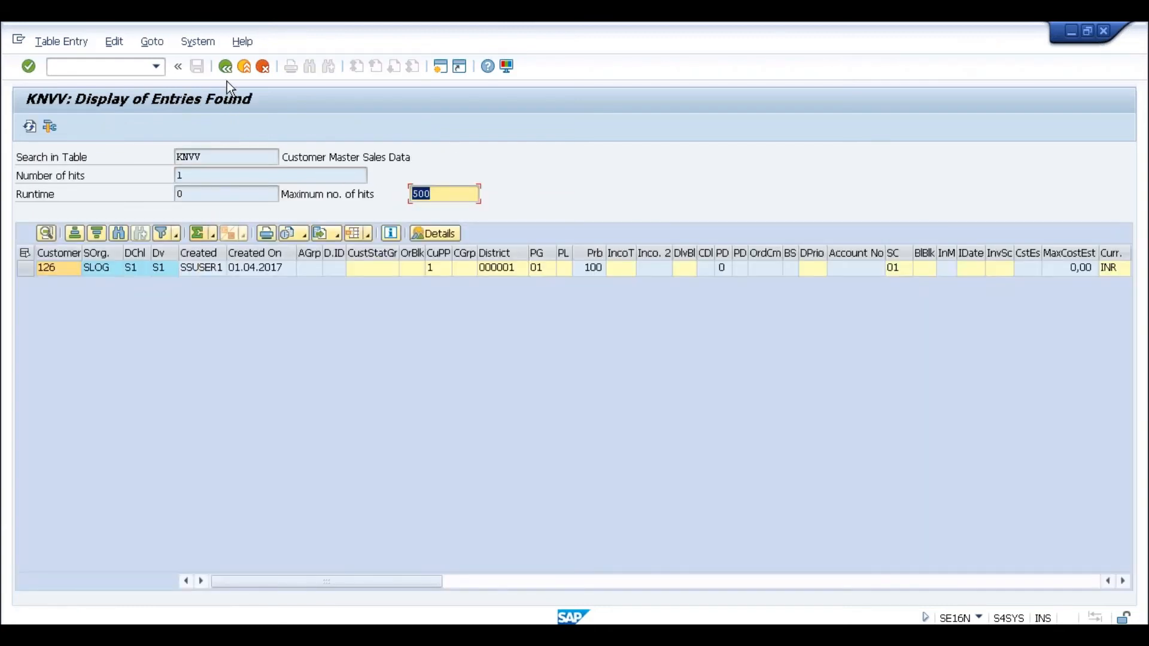
left_click(228, 72)
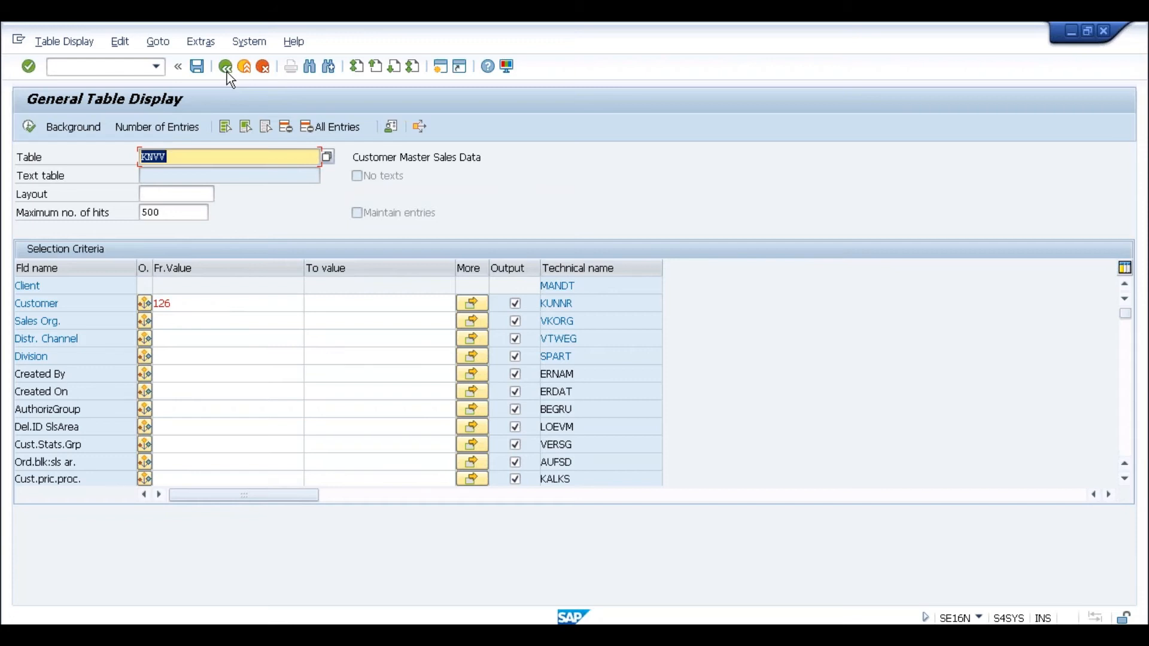
left_click(31, 128)
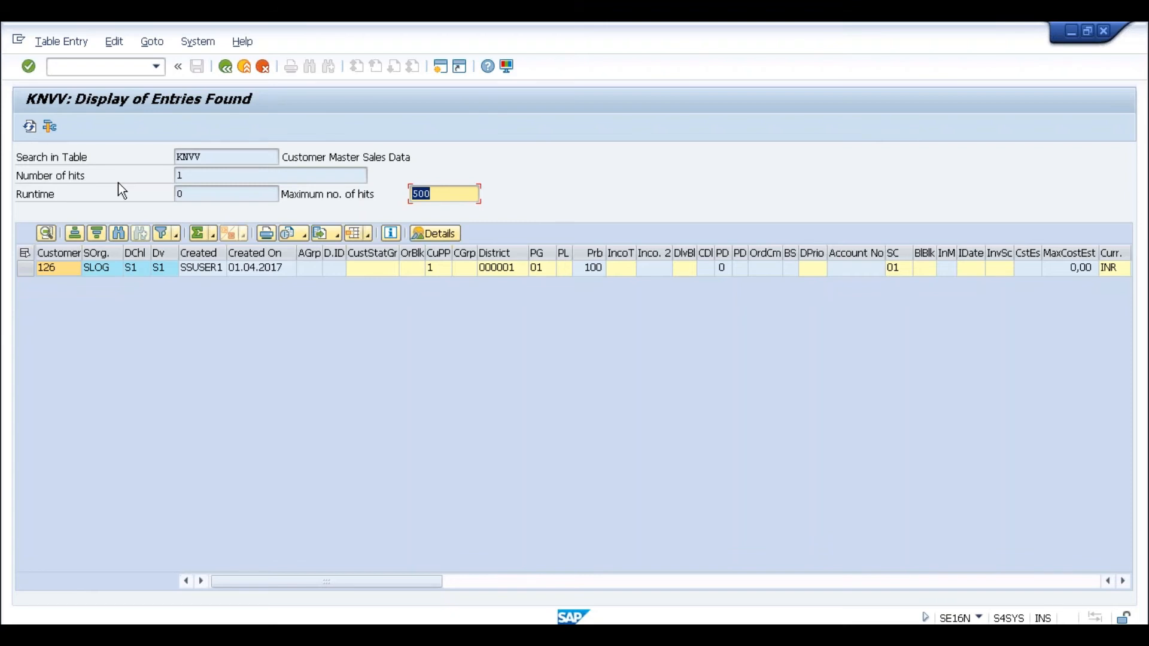
Open an additional S4SYS session and start transaction BP in it
key("alt+Tab")
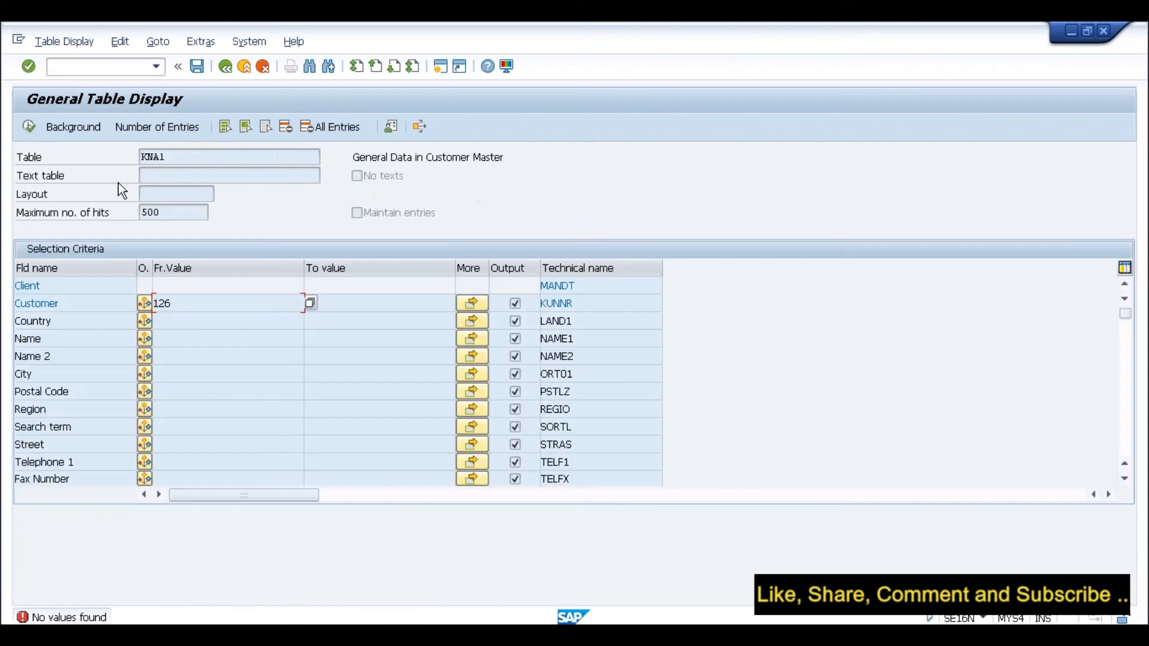
key("alt+Tab")
key("Tab")
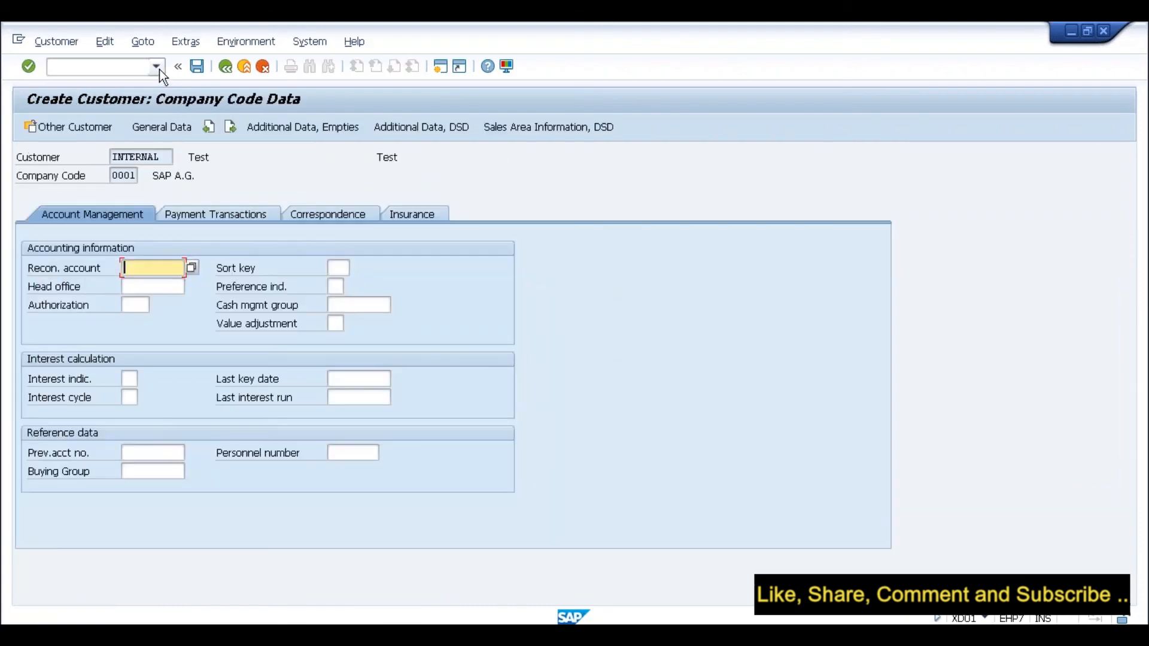
key("alt+Tab")
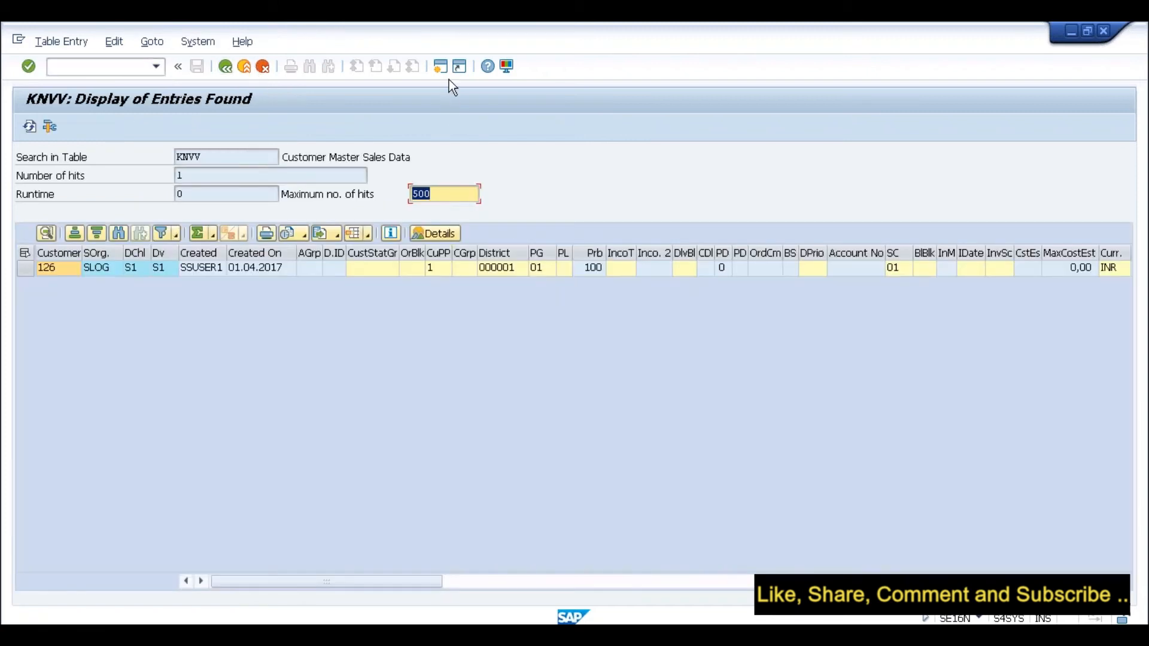
left_click(442, 67)
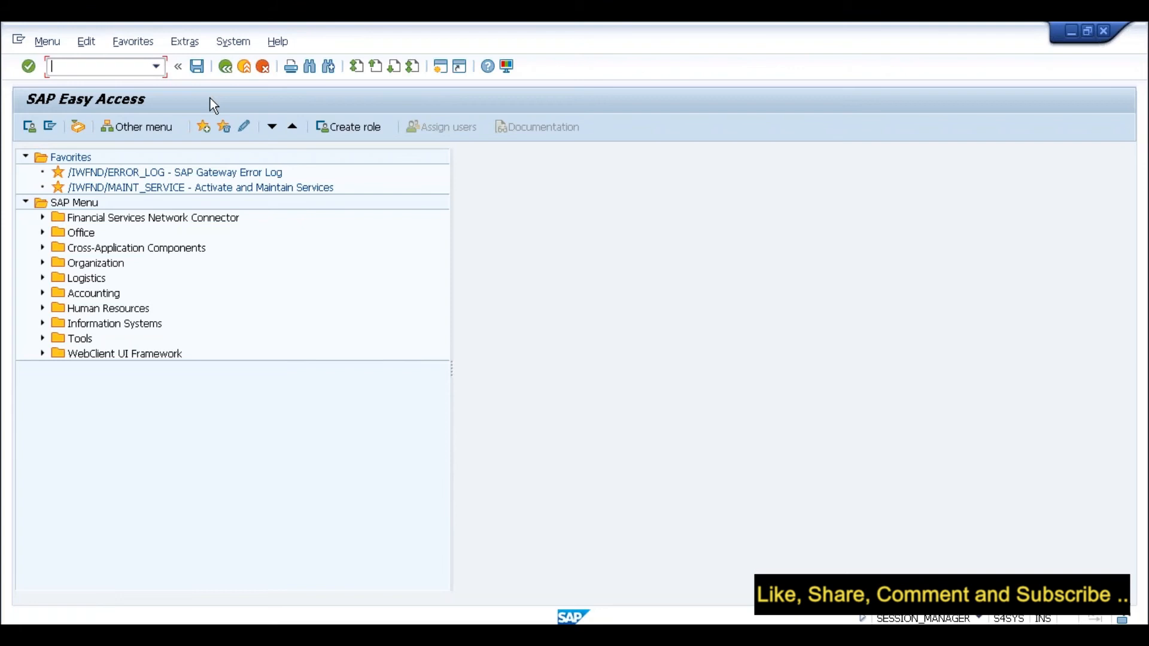
left_click(156, 66)
left_click(102, 96)
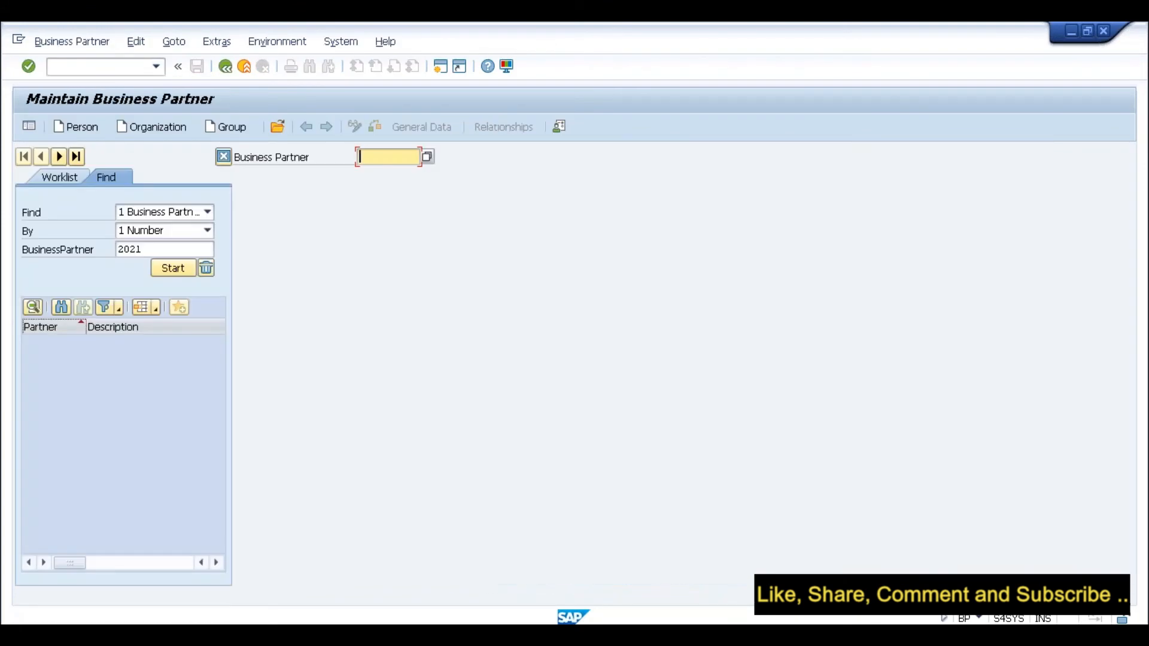
Switch back to the table display session and show the BUT000 general data entry, filtering by the business partner number
key("alt+Tab")
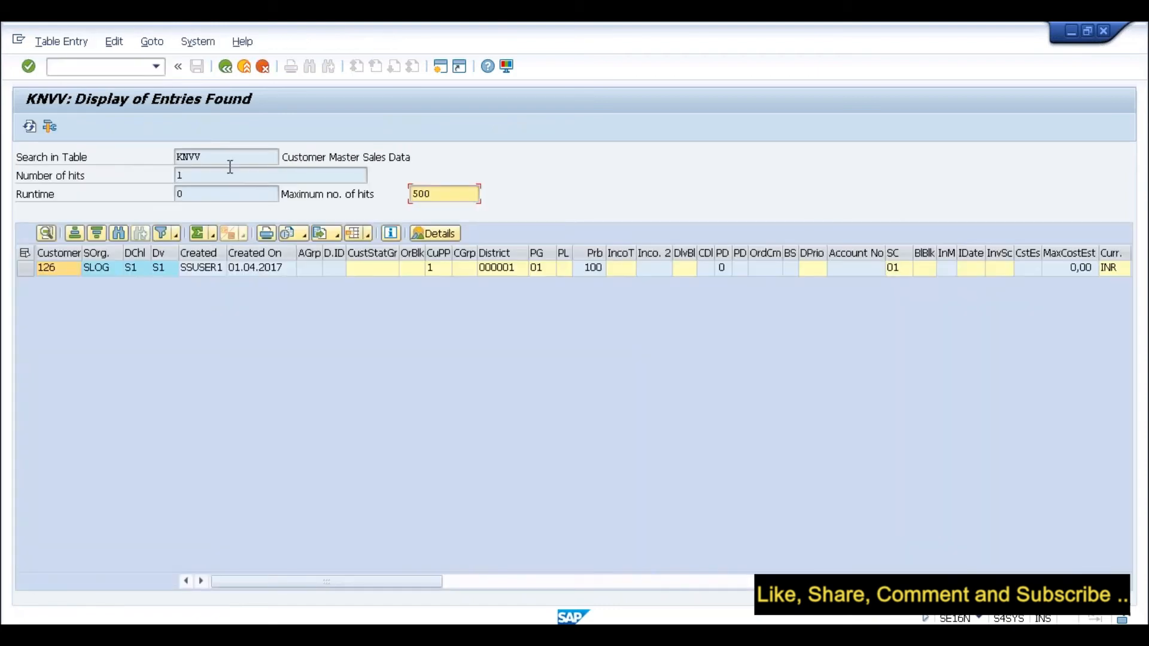
left_click(234, 156)
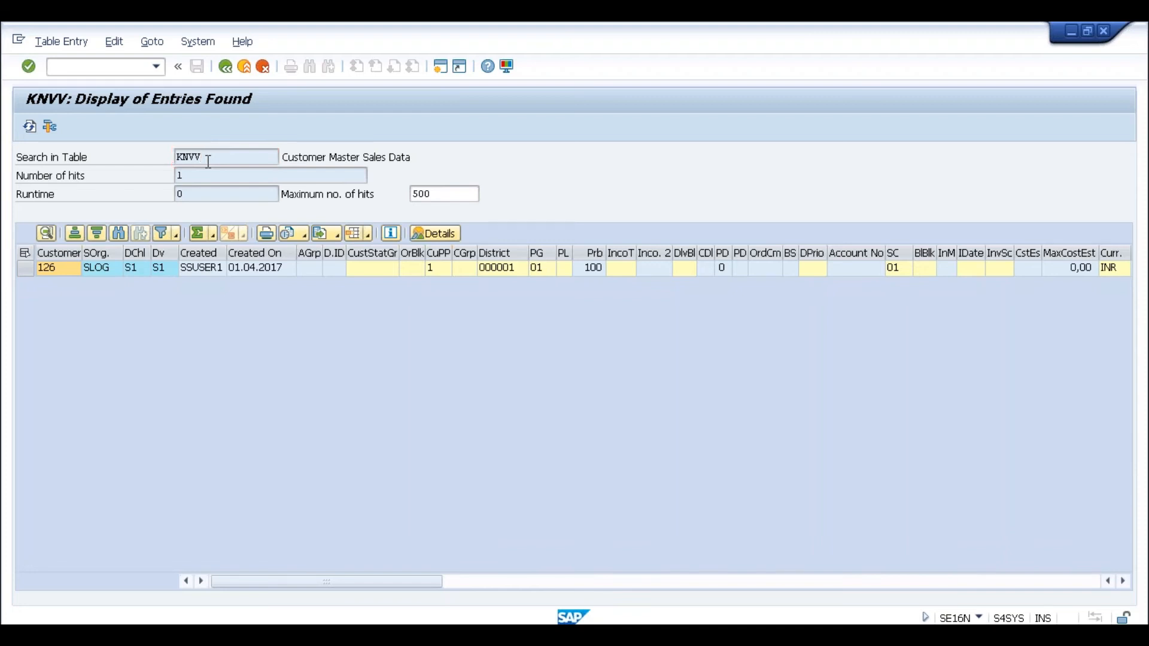
key("Tab")
left_click(221, 72)
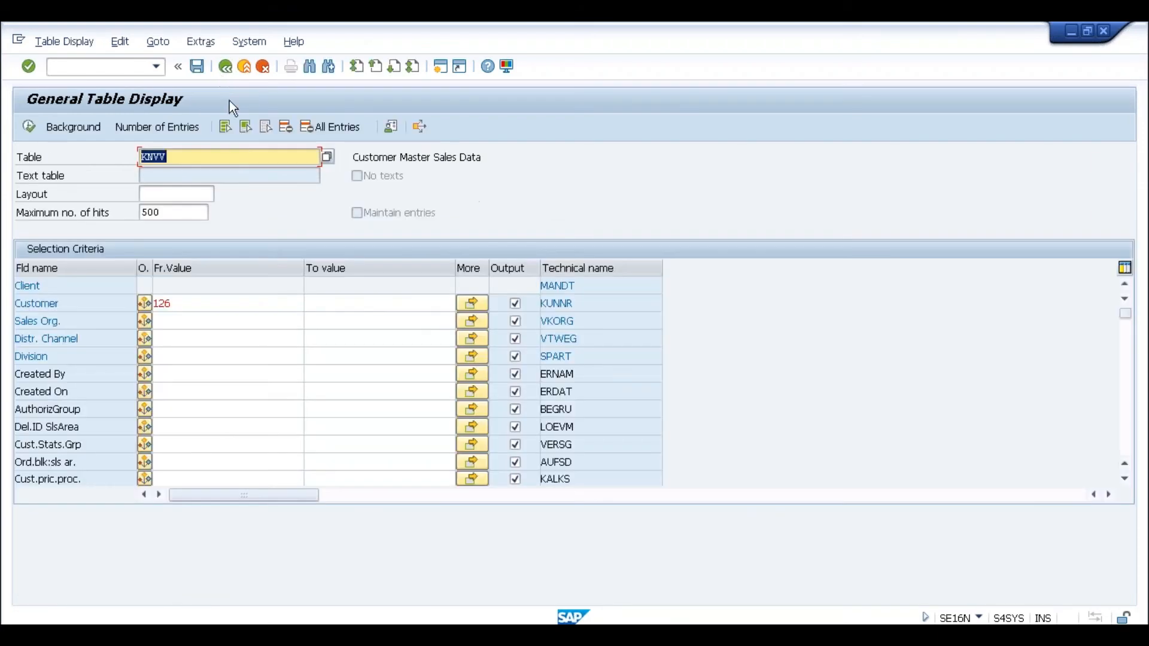
type("but000")
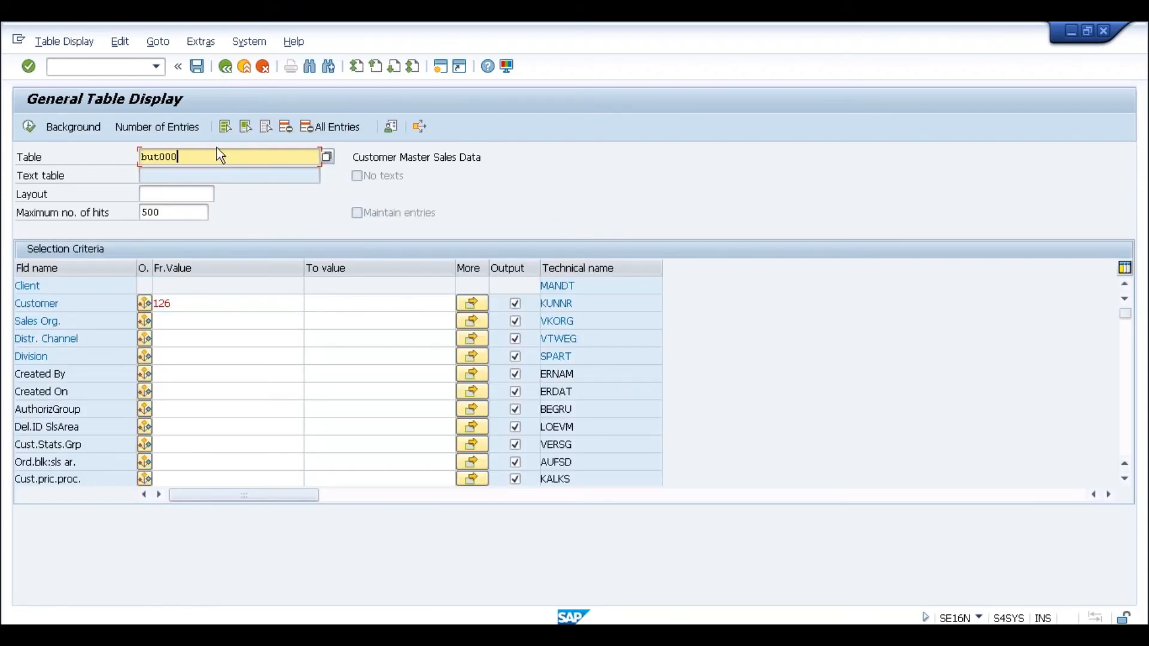
key("Return")
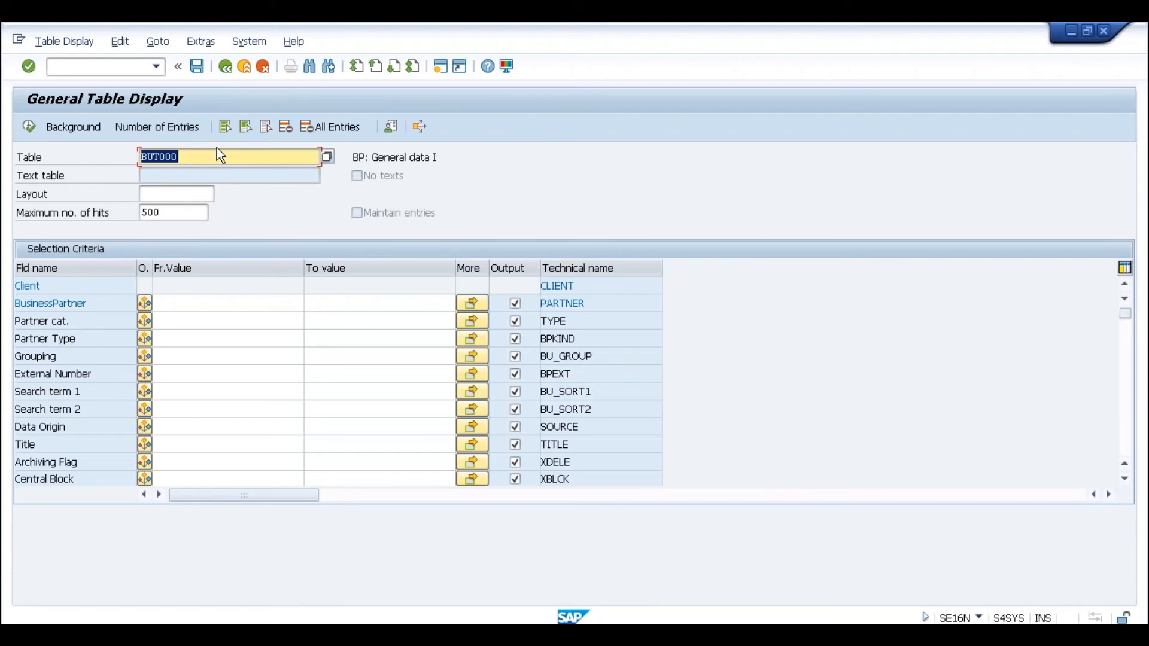
left_click(181, 304)
type("2021")
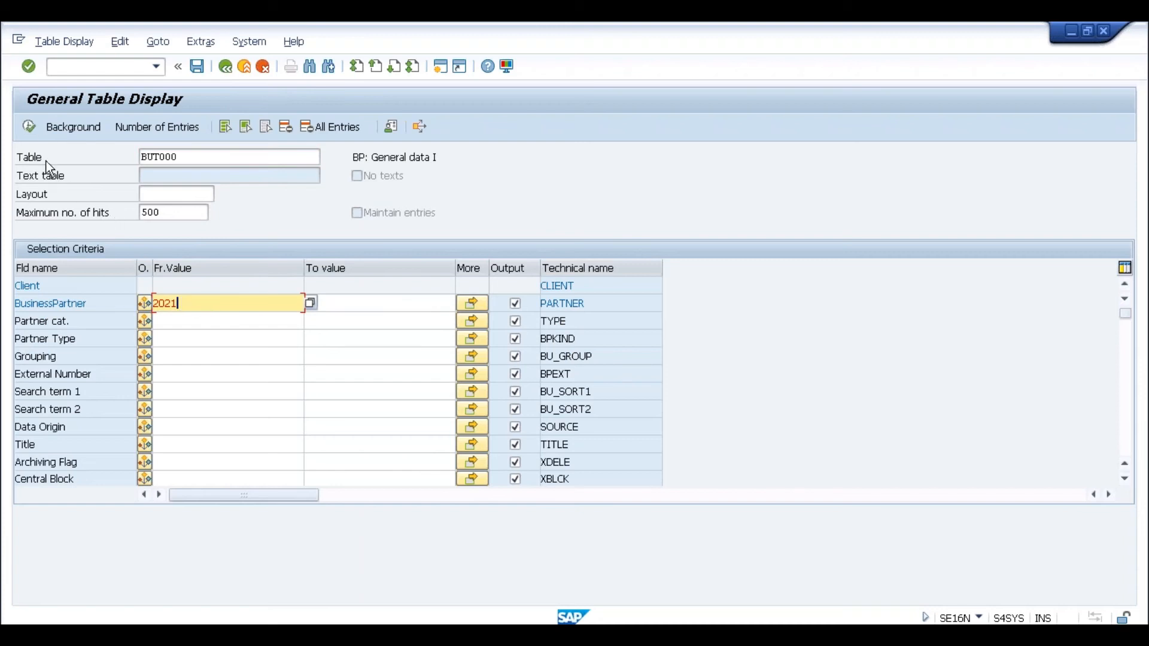
left_click(27, 128)
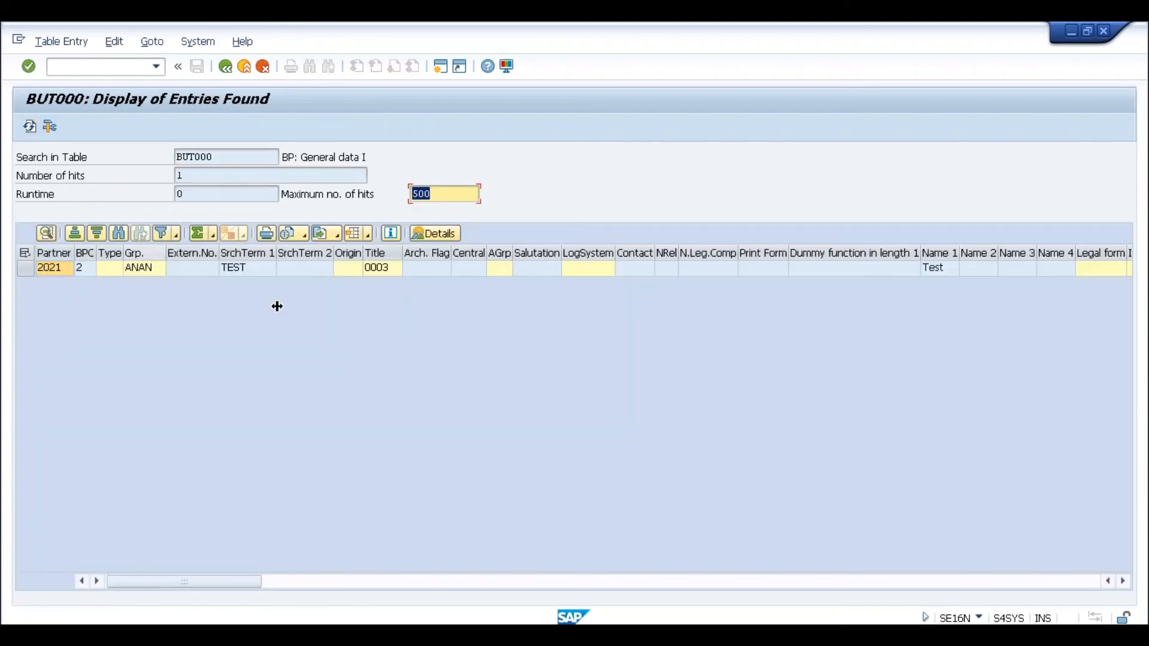
Find and select the Business Partner GUID in the partner's BUT000 entry
left_click(239, 157)
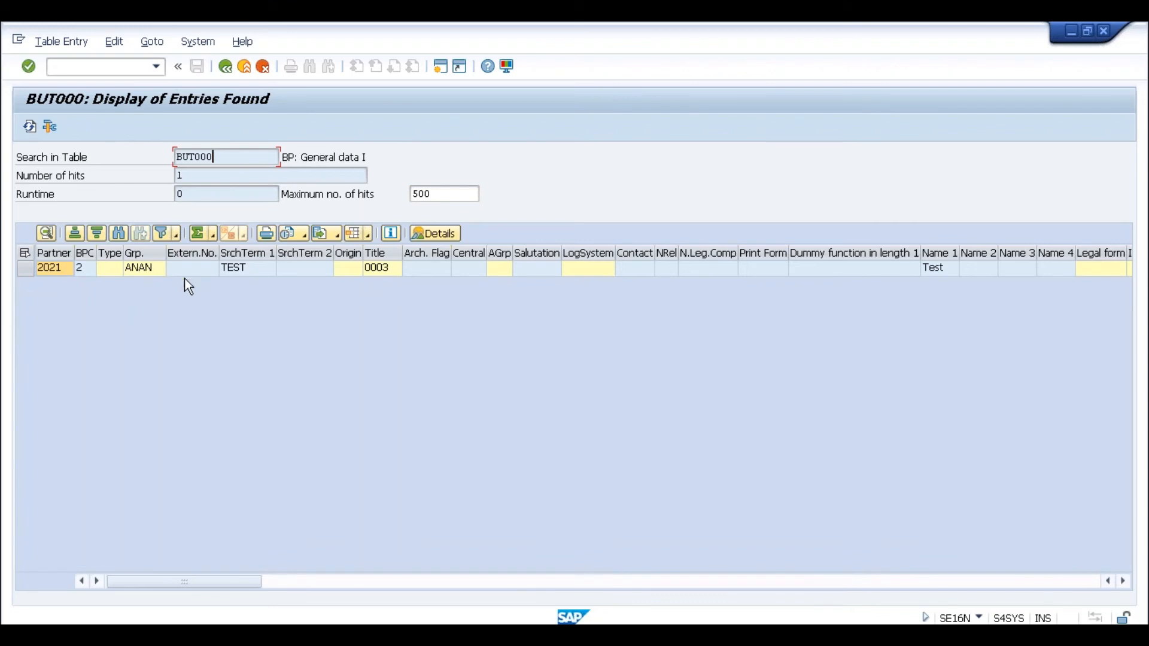
left_click(637, 583)
left_click(638, 583)
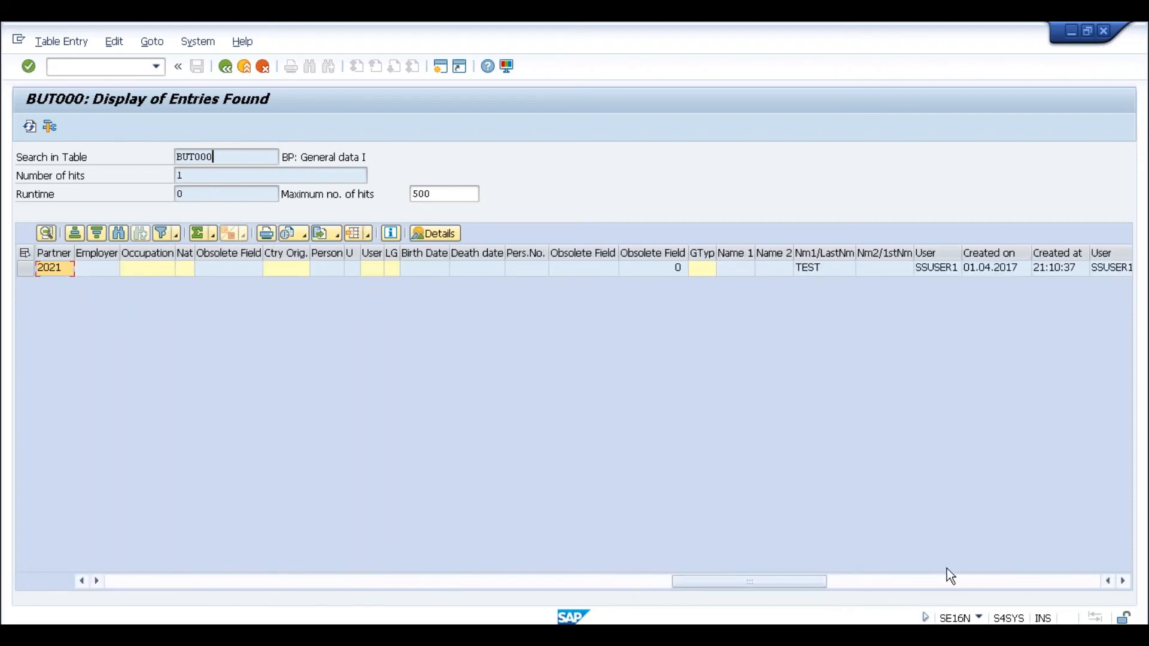
left_click(926, 583)
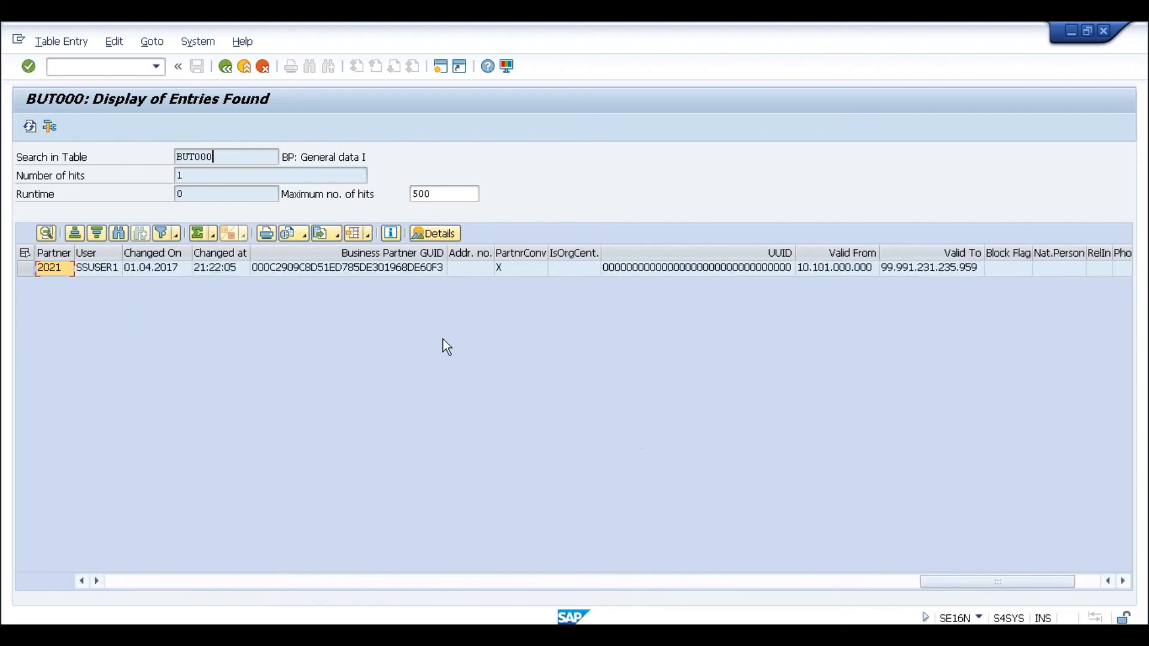
left_click(404, 269)
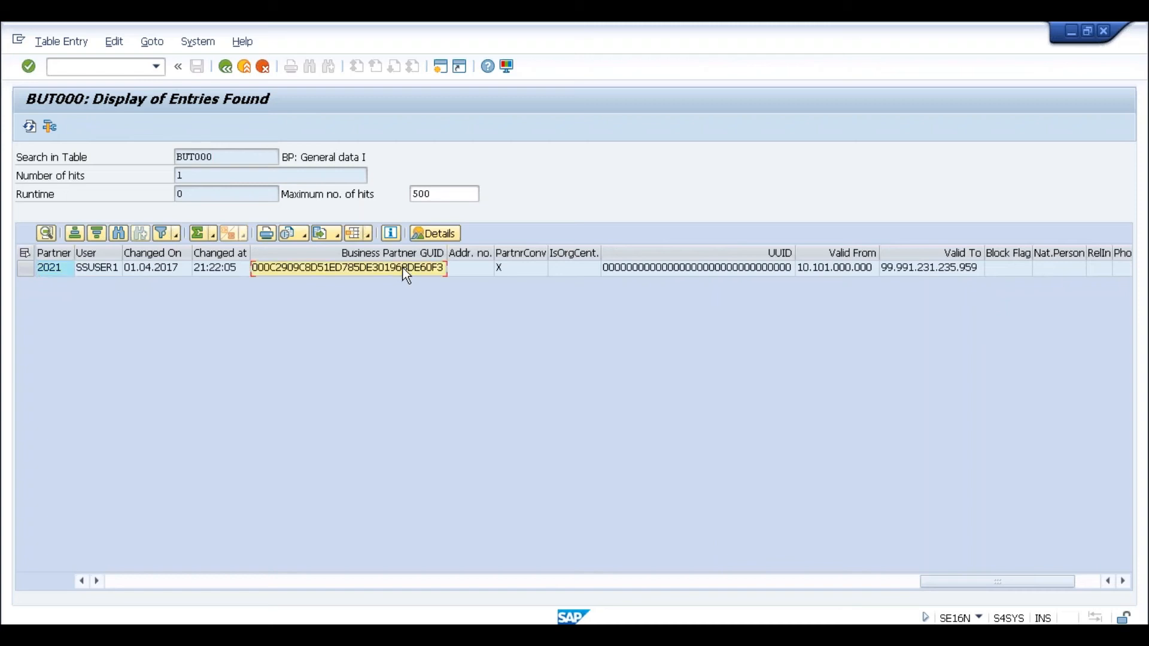
left_click(404, 270)
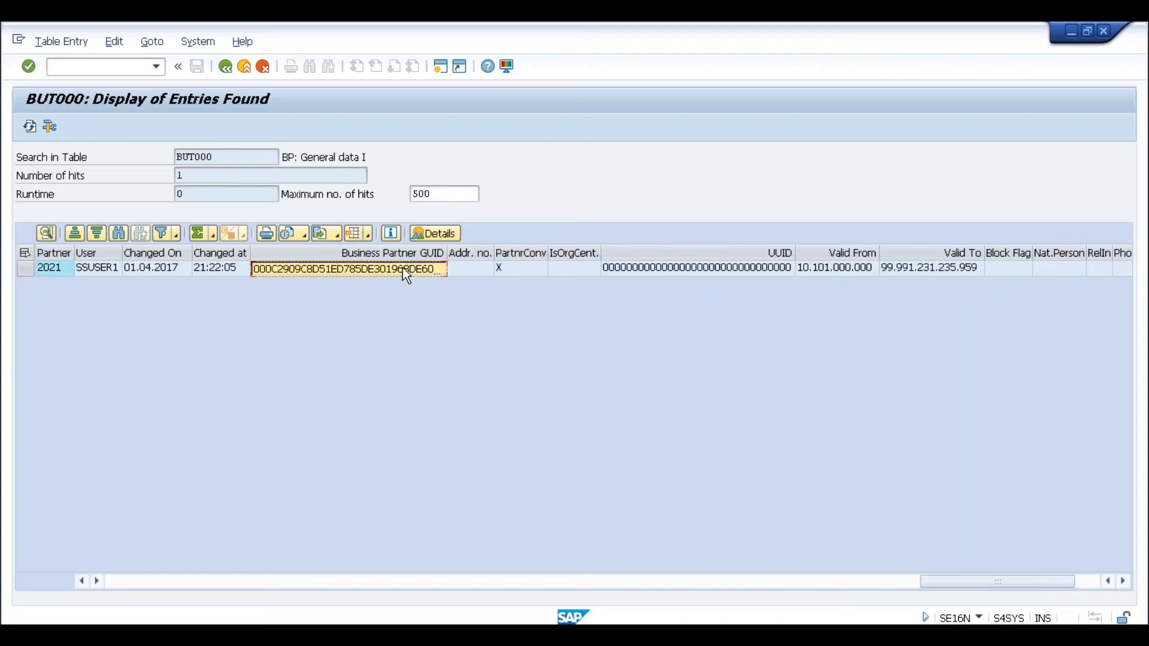
Load table CVI_CUST_LINK in the table display and paste the copied Business Partner GUID as the BP GUID filter
left_click(226, 68)
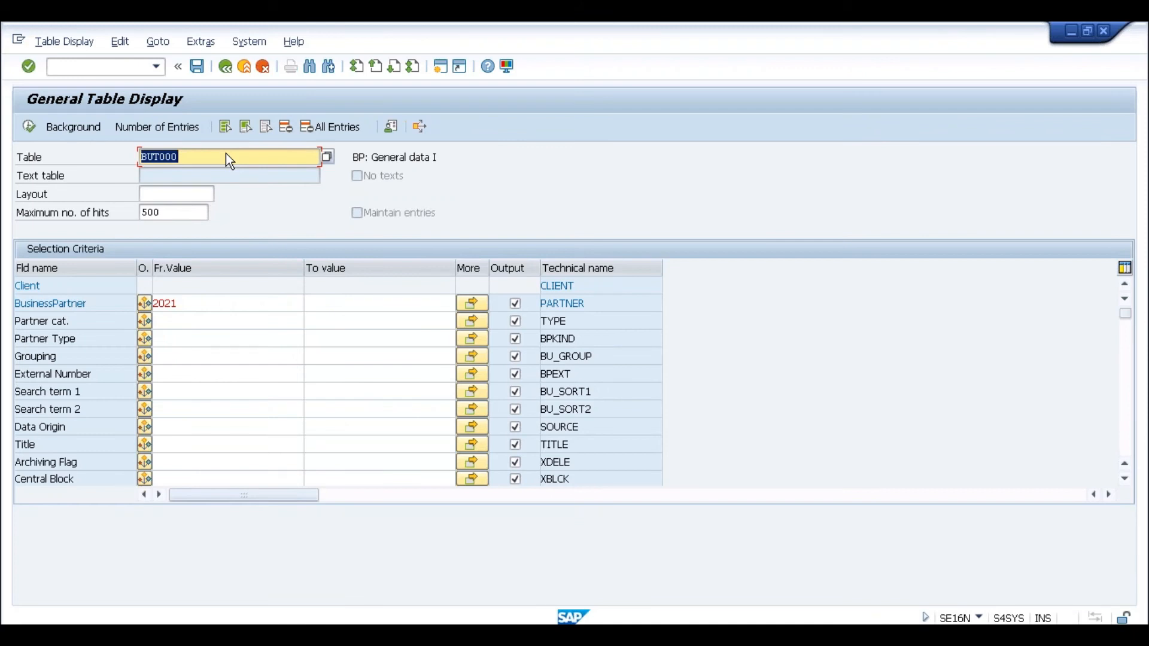
type("cvi_cust_link")
key("Return")
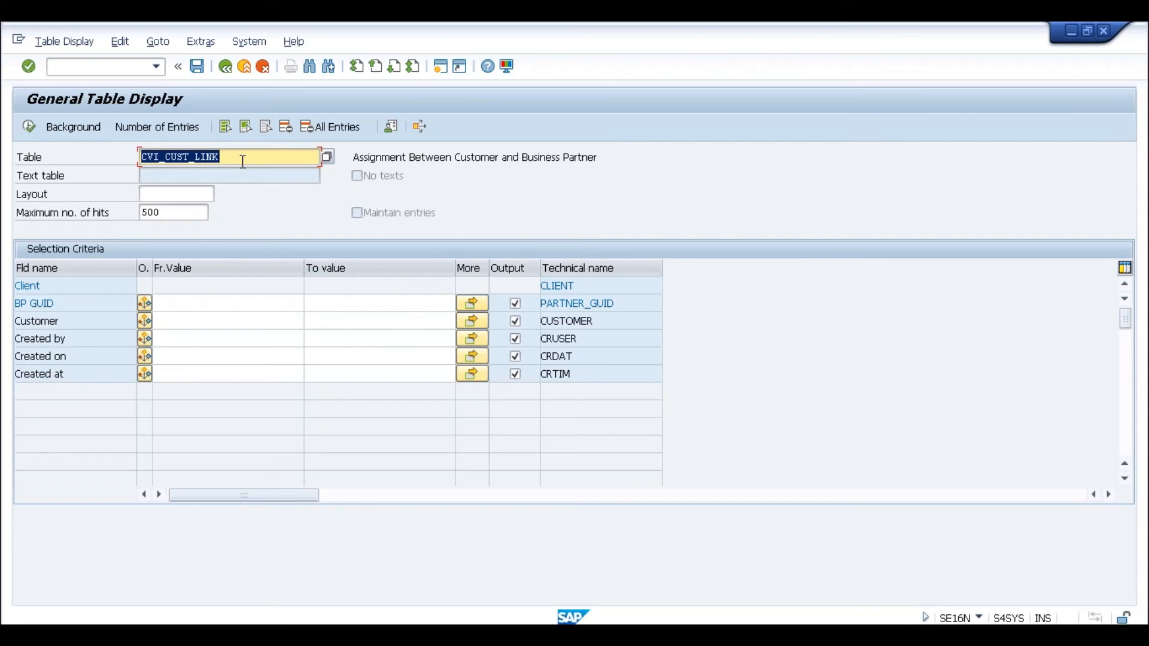
left_click(205, 304)
key("ctrl+v")
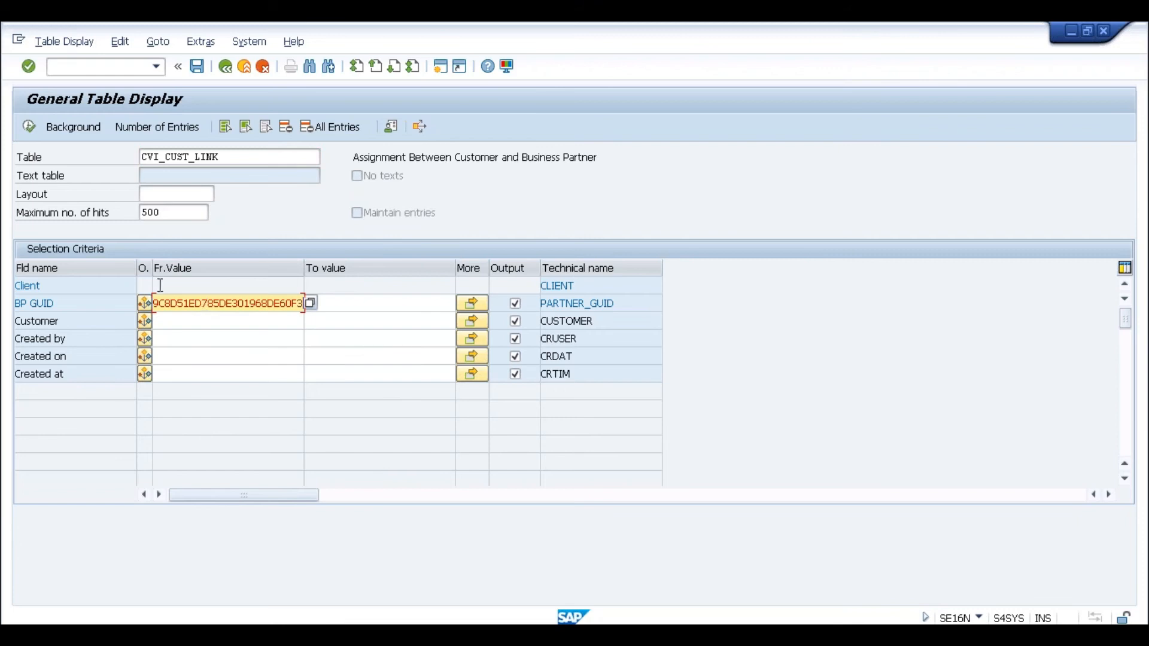
Run the CVI_CUST_LINK selection to view the customer linked to the GUID, and return to the selection screen
left_click(116, 303)
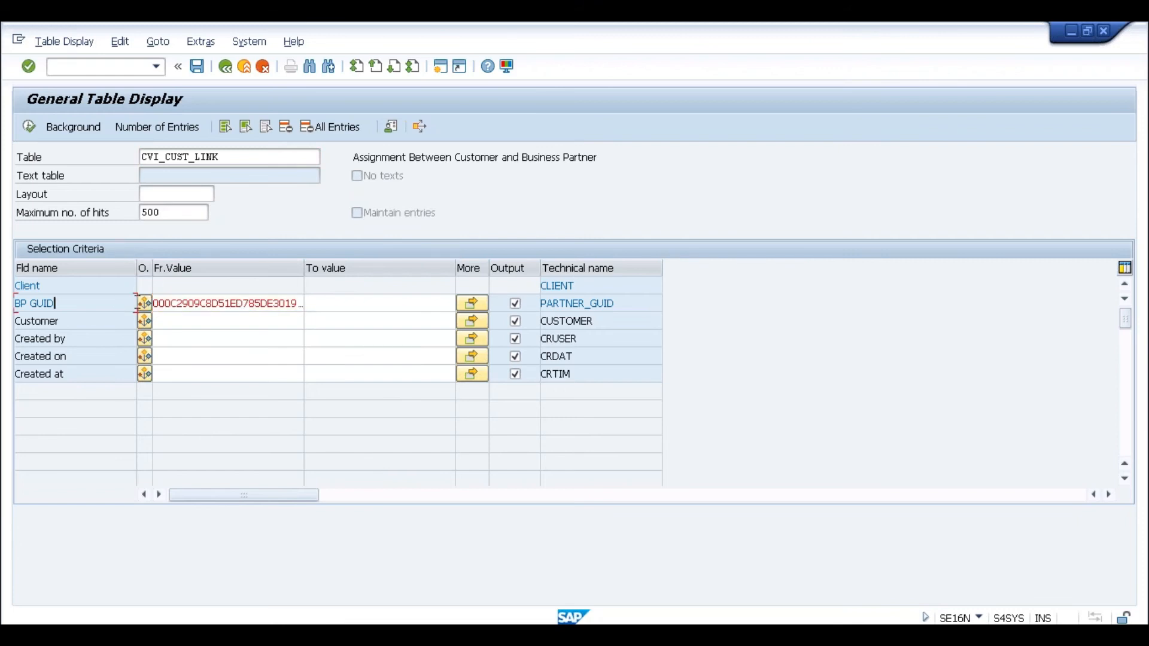
left_click(214, 302)
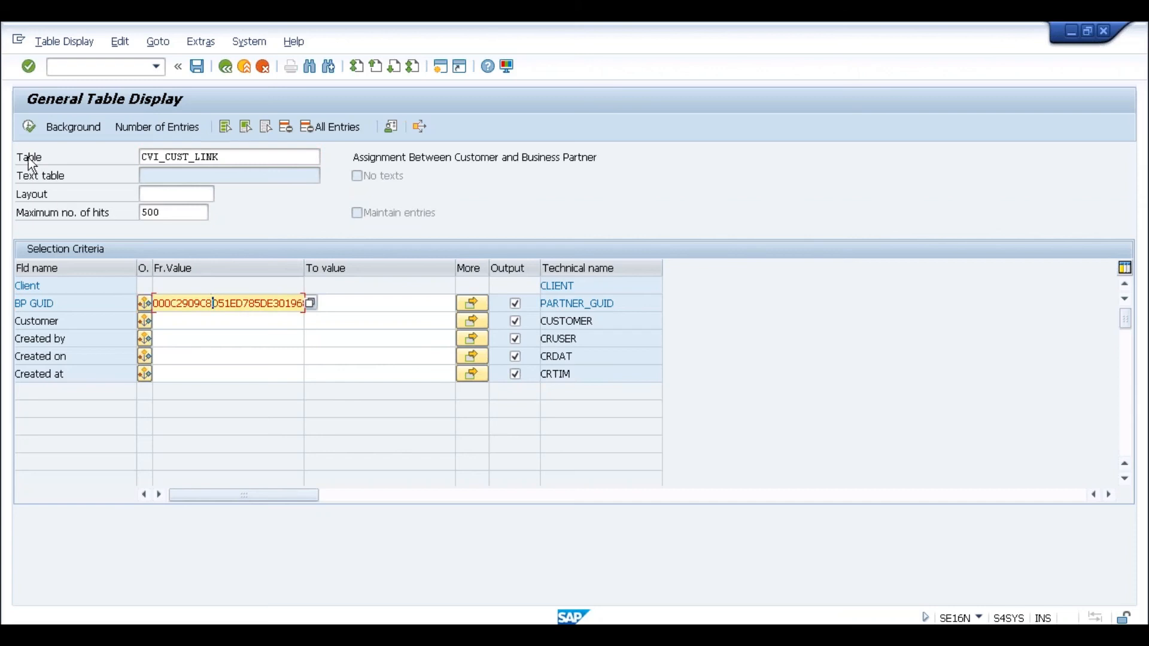
left_click(29, 127)
left_click(254, 268)
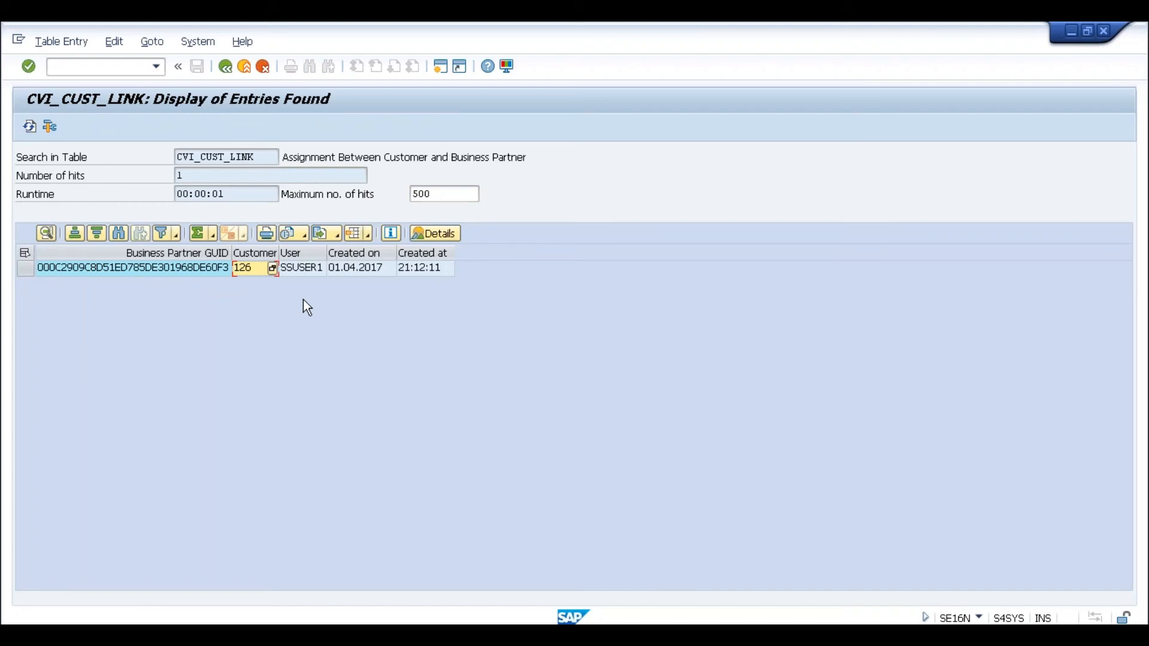
left_click(256, 158)
left_click(244, 67)
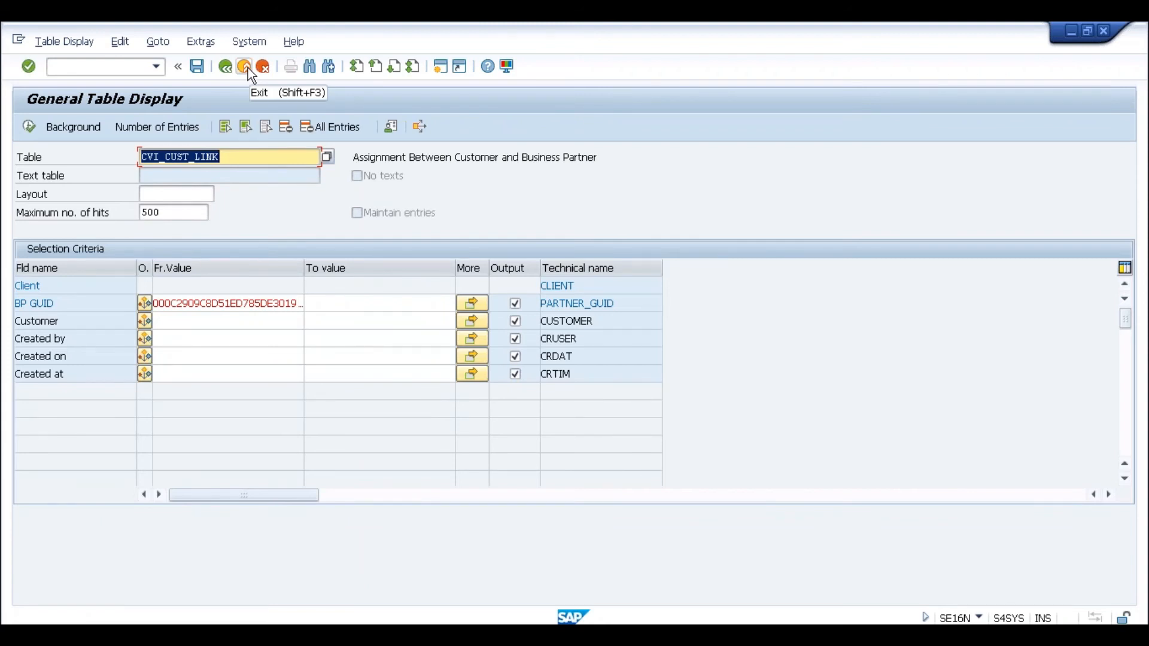
mouse_move(741, 22)
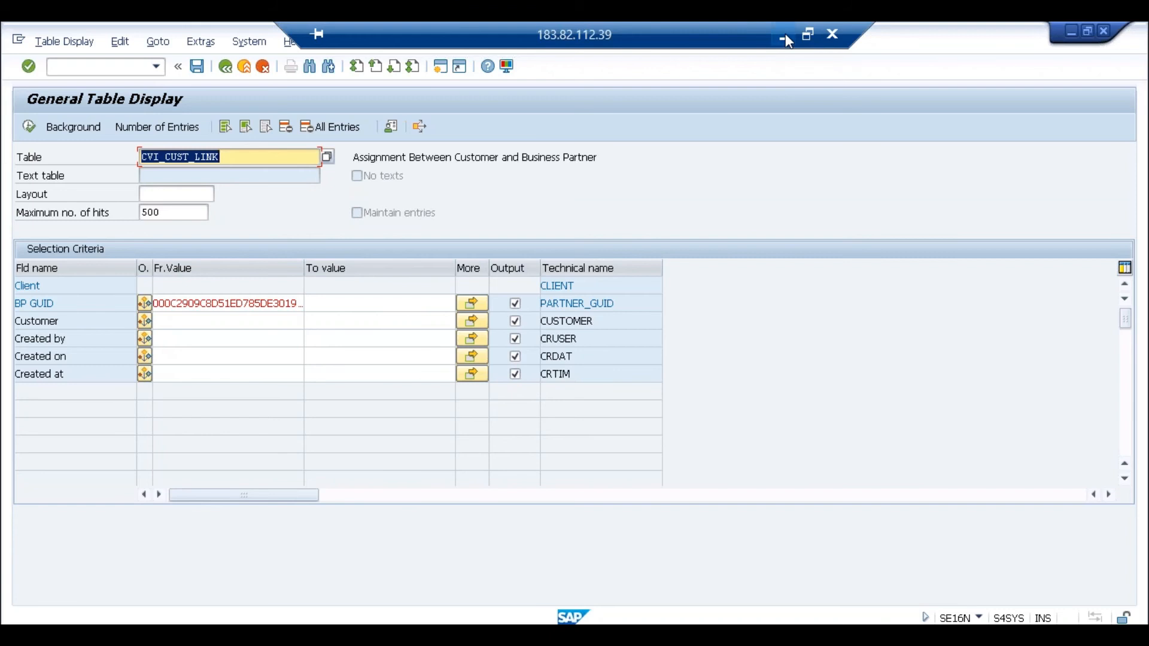
key("alt+Tab")
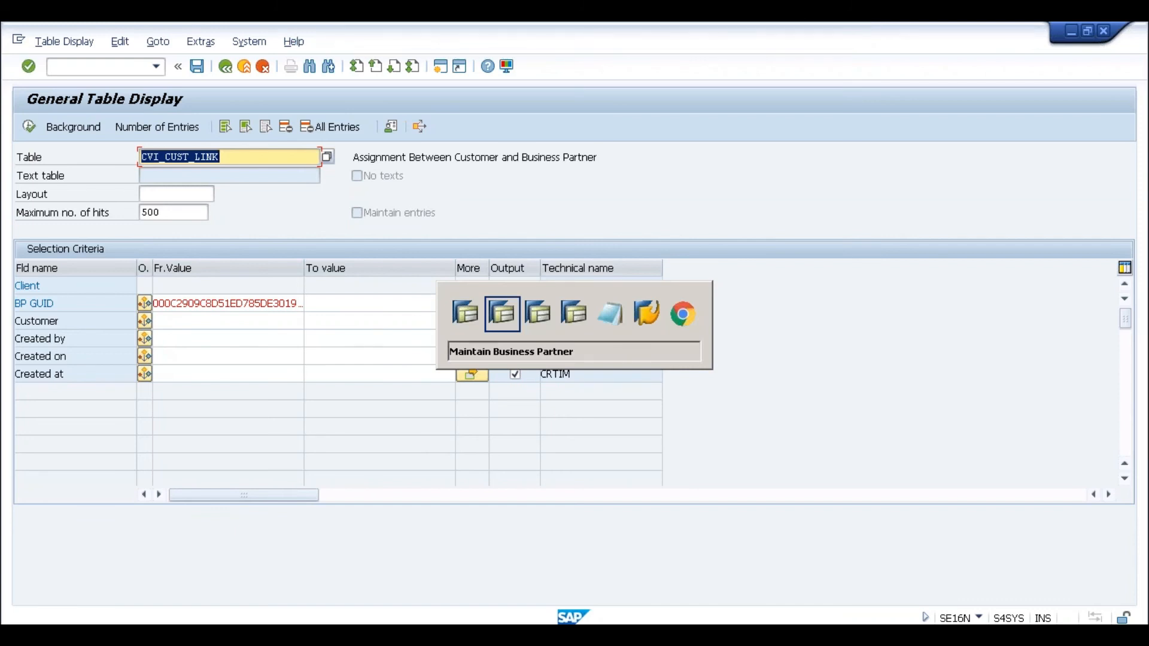
key("alt+Tab")
key("alt+Tab")
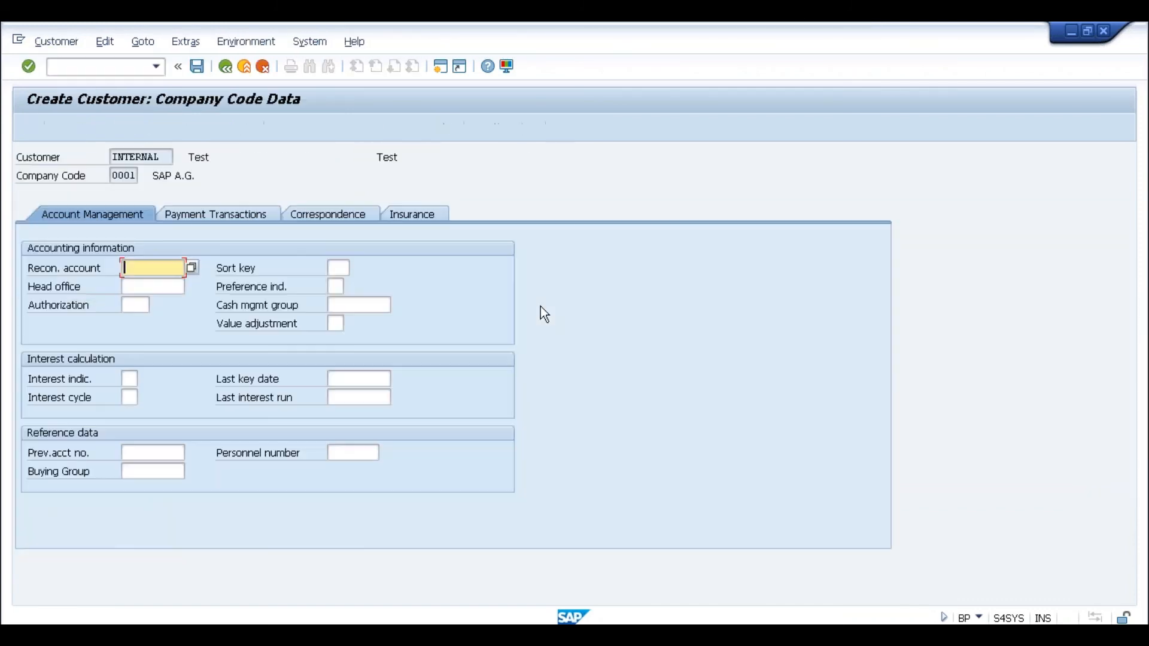
key("alt+Tab")
key("alt+Tab")
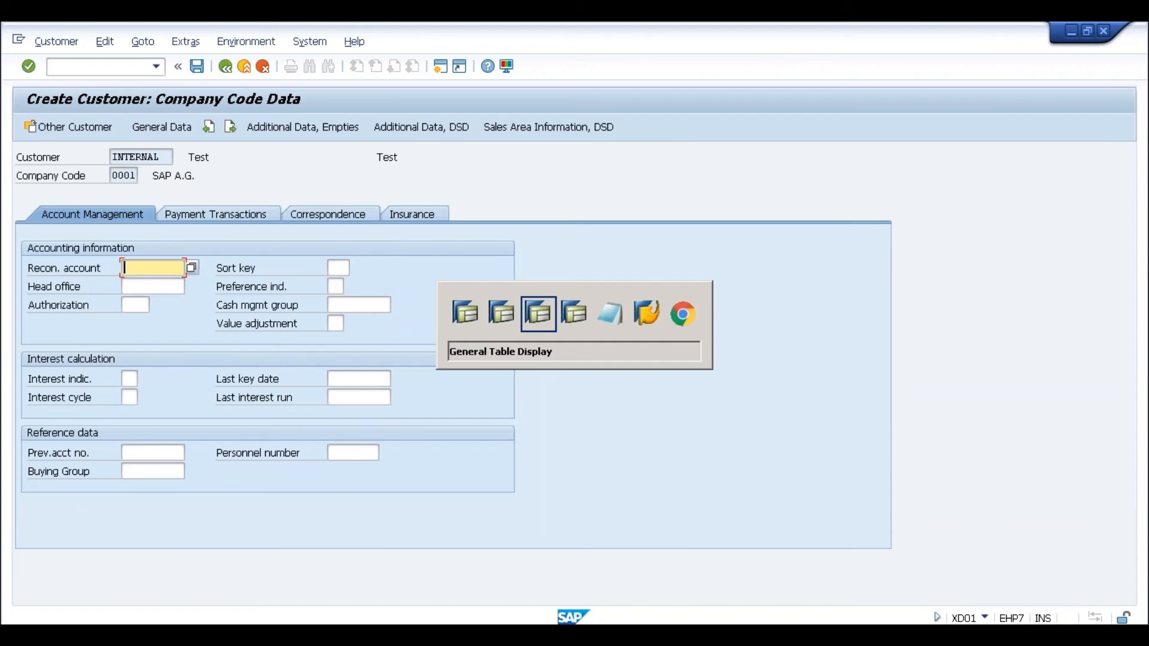
key("alt+shift+Tab")
key("alt+shift+Tab")
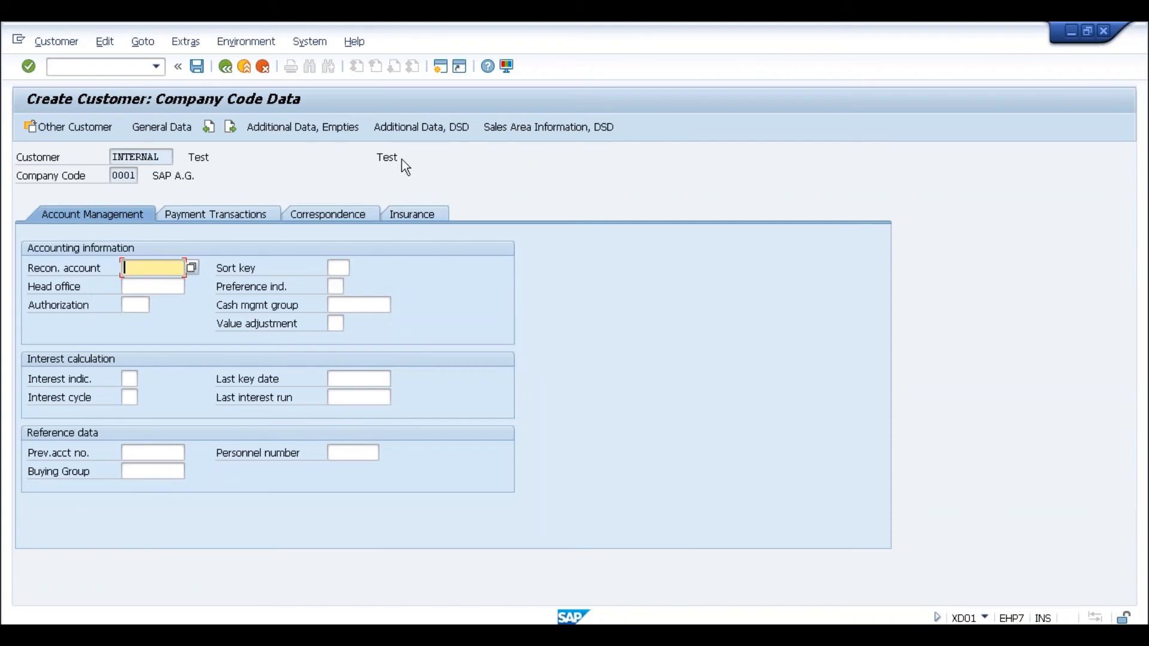
key("alt+Tab")
key("alt+Tab")
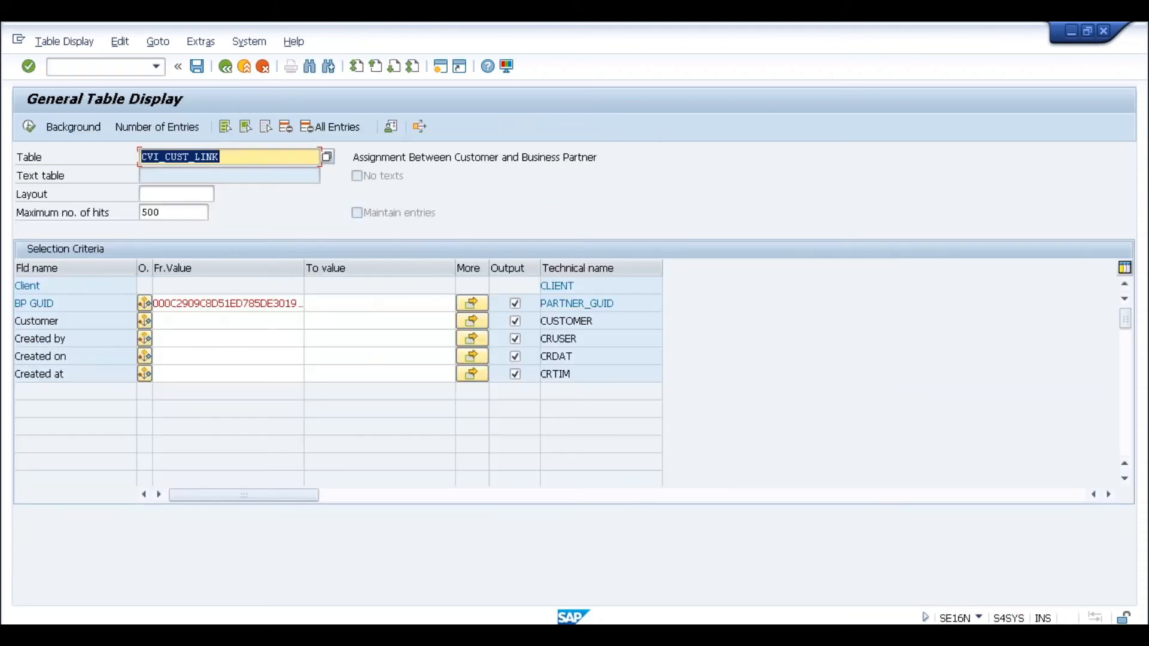
Start transaction BP in an additional S4SYS session and open the business partner found by its number
left_click(439, 66)
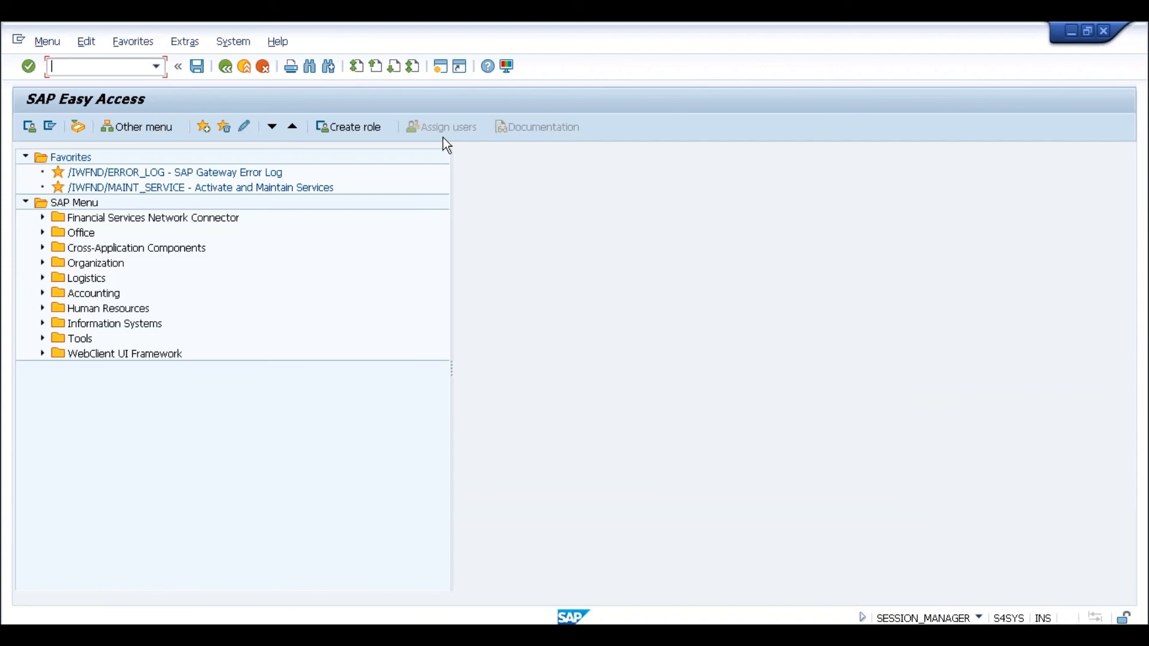
type("bp")
key("Return")
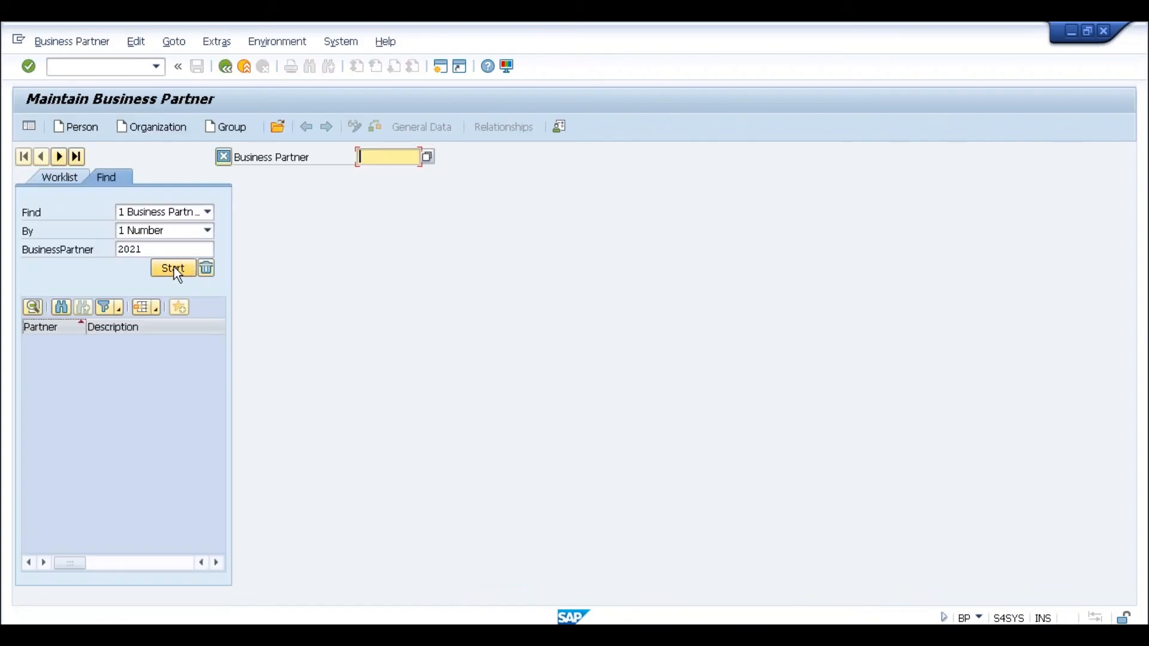
left_click(174, 266)
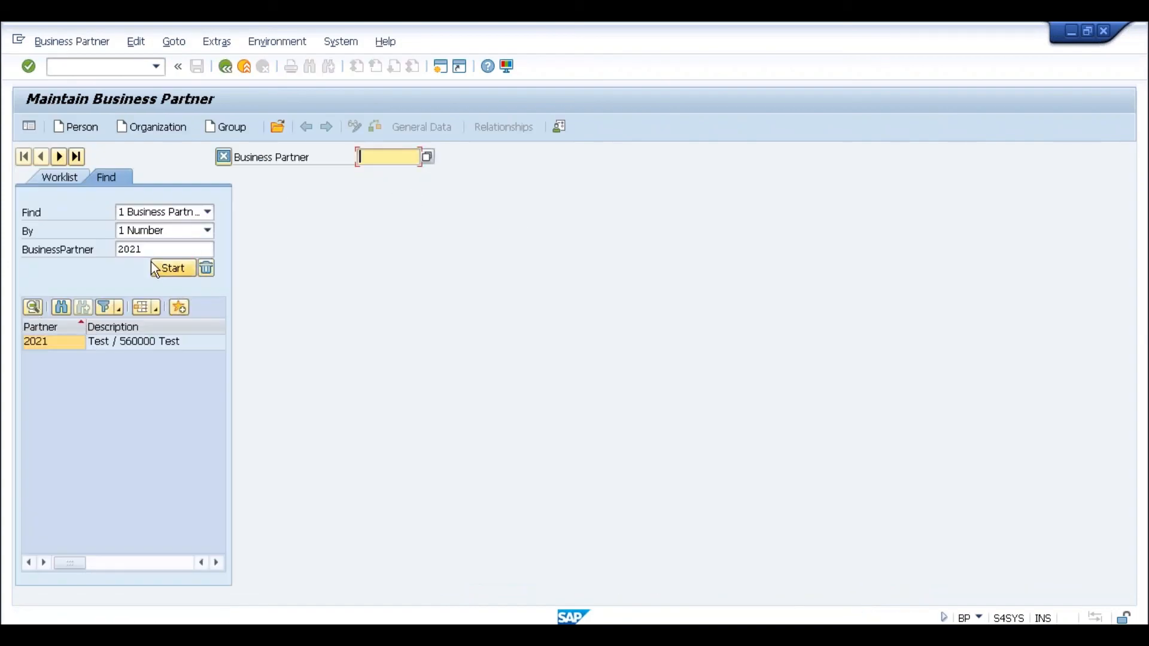
double_click(50, 342)
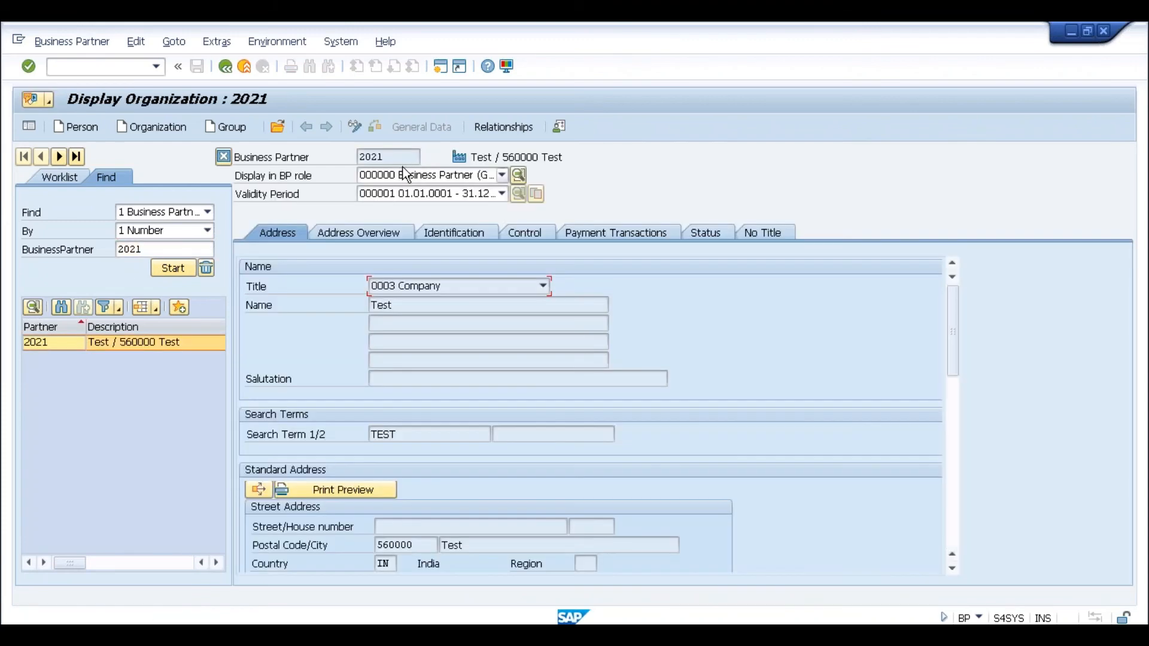
Display the partner in role FLCU00 FI Customer and compare the customer number in its company code data with the partner number
left_click(466, 177)
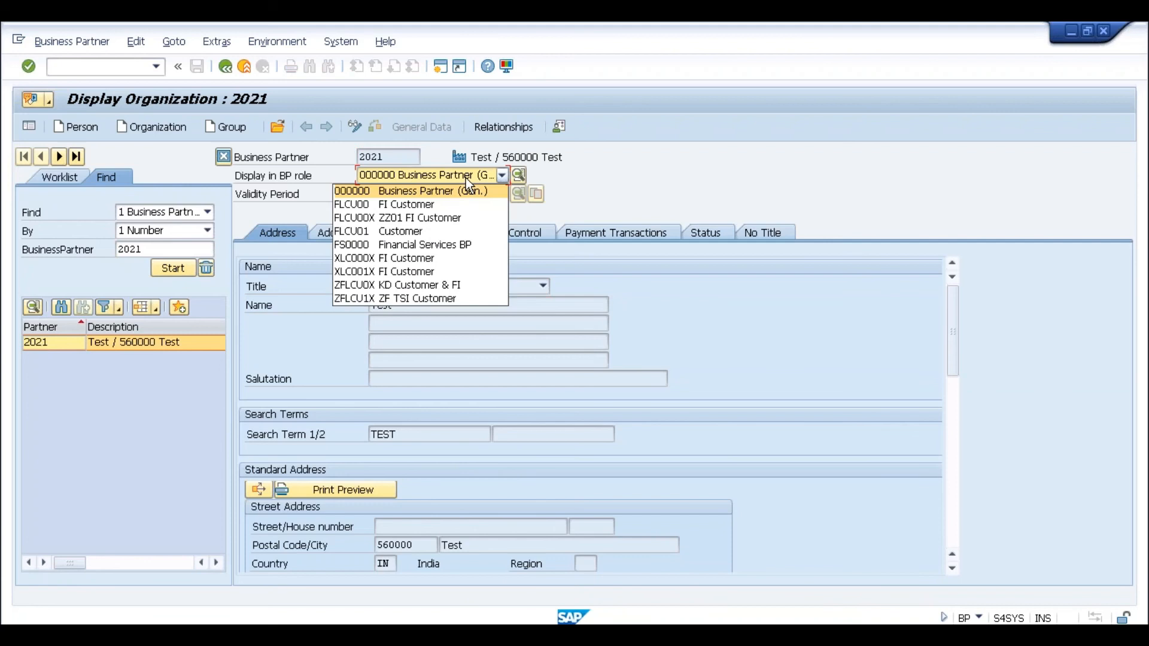
left_click(432, 204)
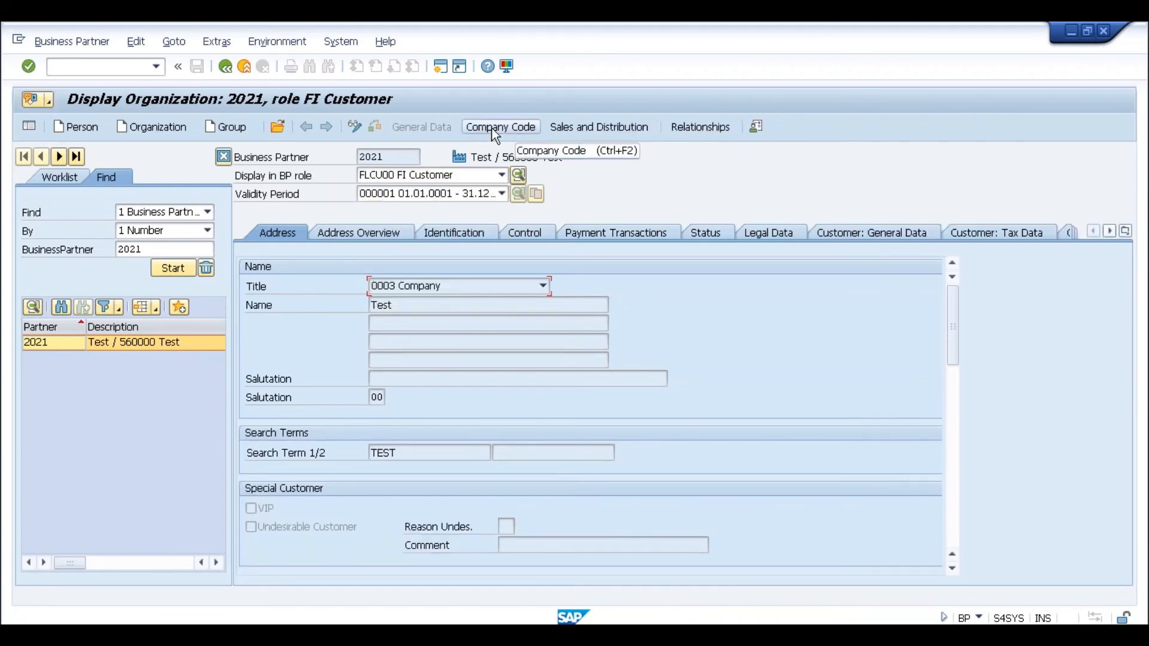
left_click(494, 127)
left_click(393, 270)
left_click(396, 286)
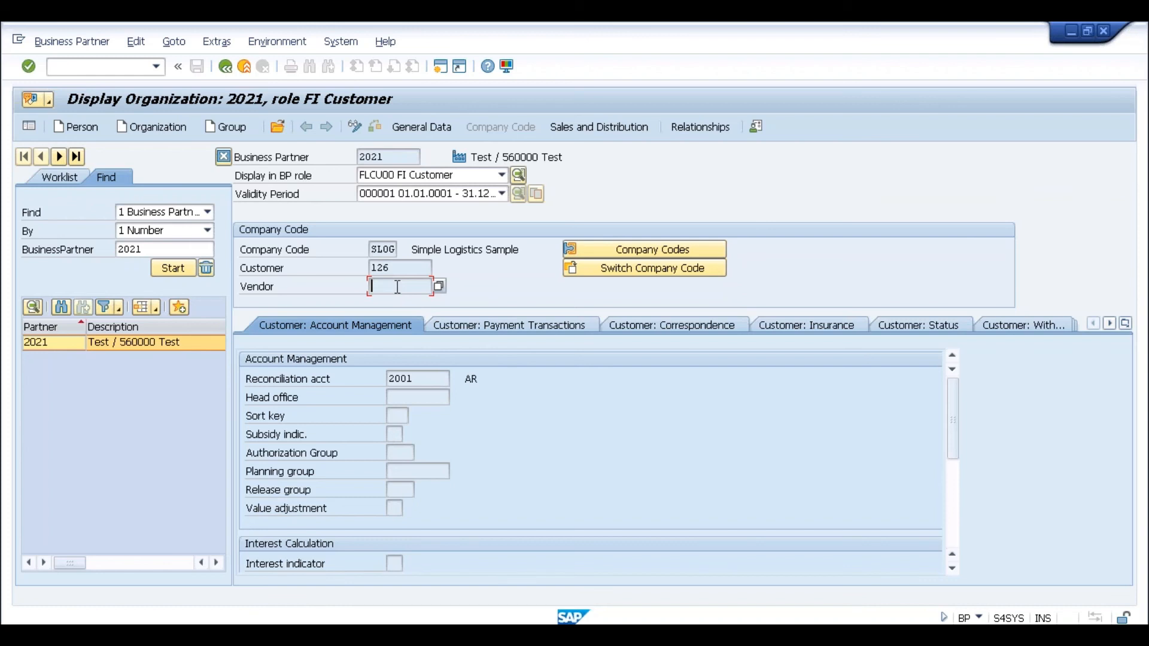
left_click(397, 268)
left_click(397, 156)
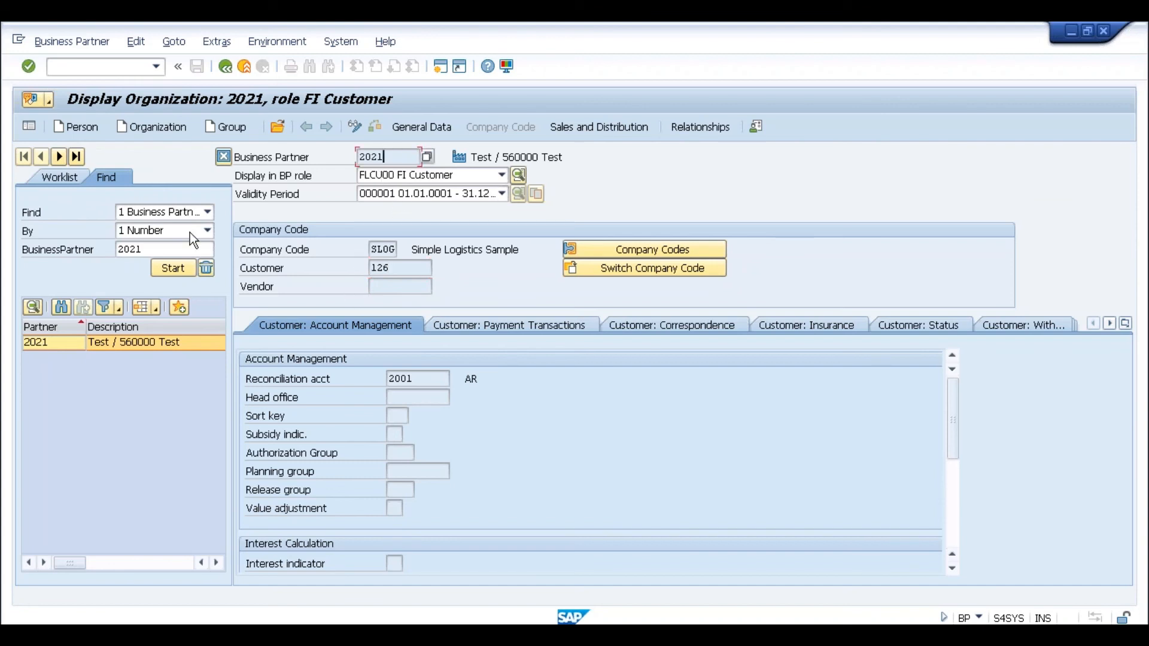
left_click(413, 272)
Start transaction XD03, enter the customer number and continue through the redirect to the partner's FI Customer display
left_click(105, 67)
type("/nxkd03")
key("Return")
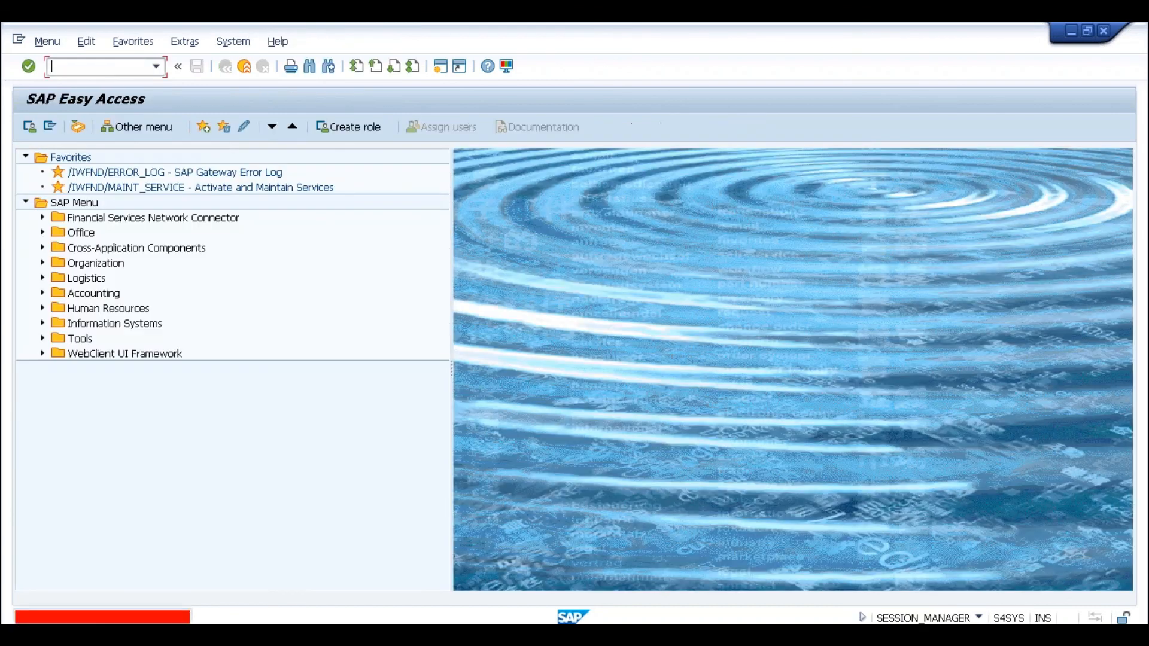
type("xd03")
key("Return")
type("126")
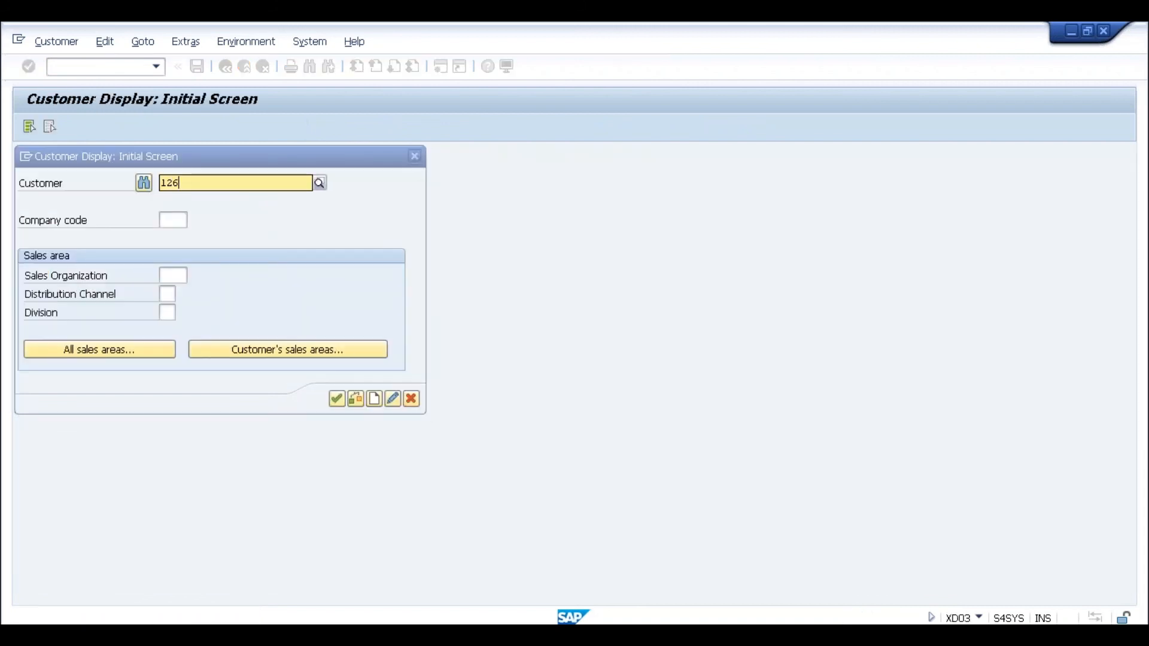
key("Return")
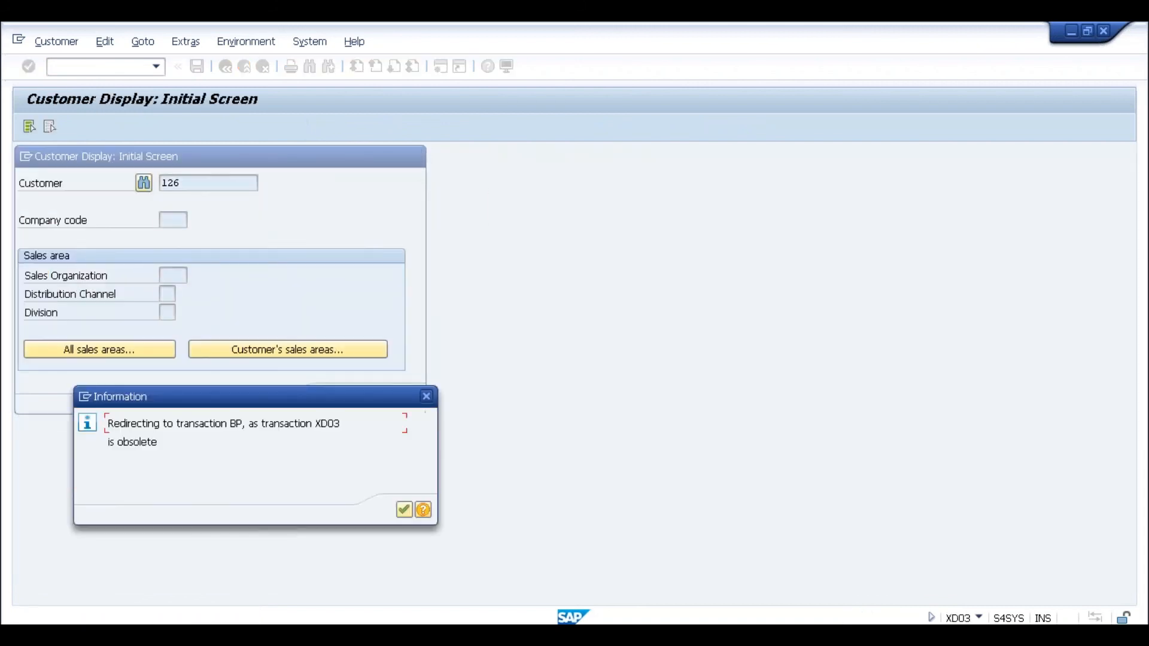
key("Return")
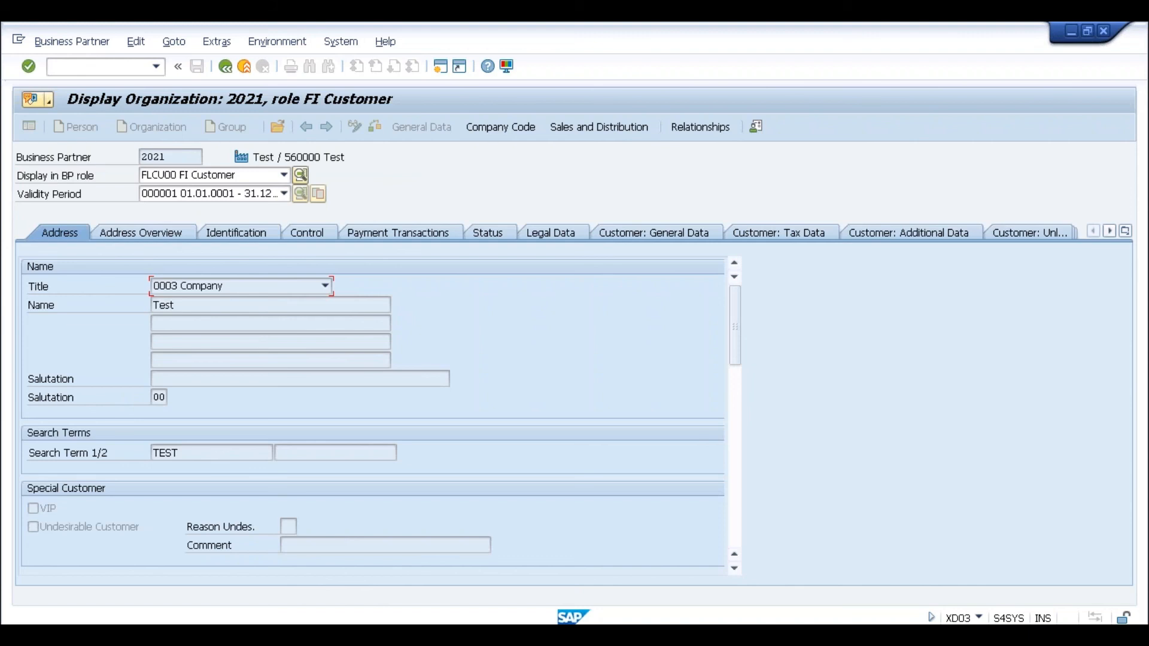
mouse_move(680, 31)
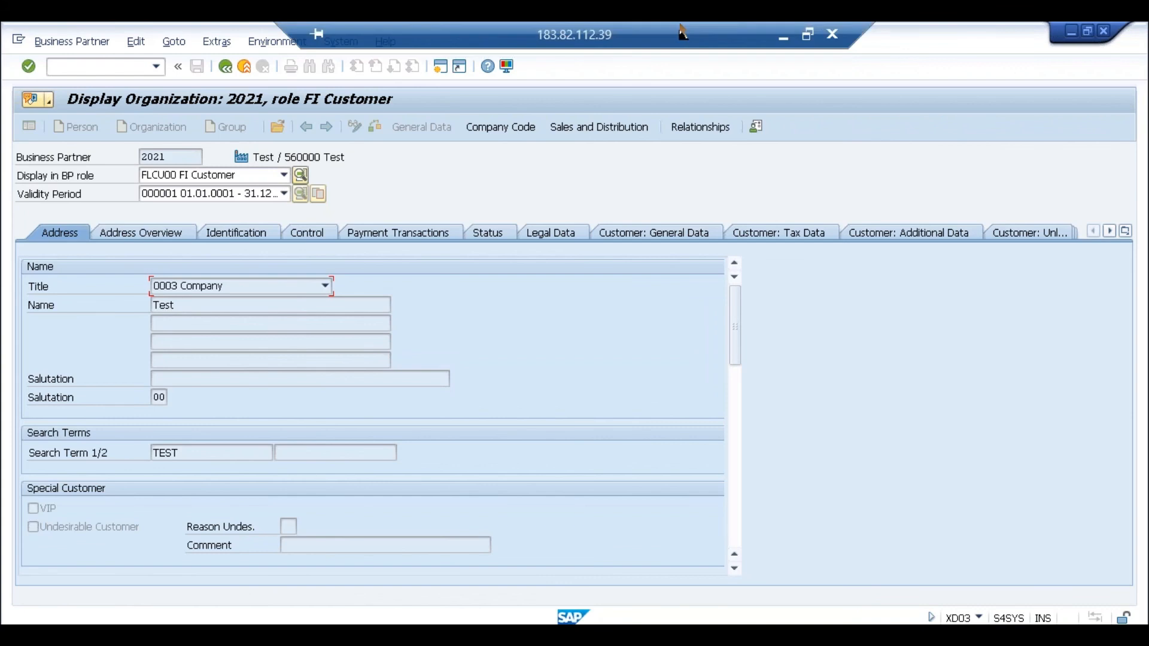